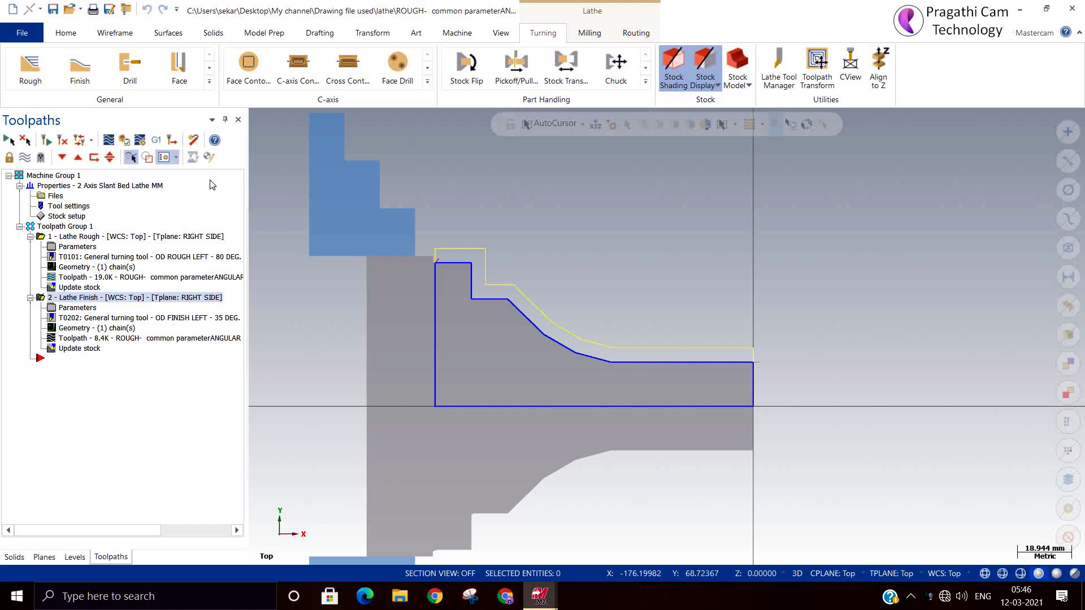
Expand the turning toolpath gallery and start a new Groove toolpath.
click(209, 84)
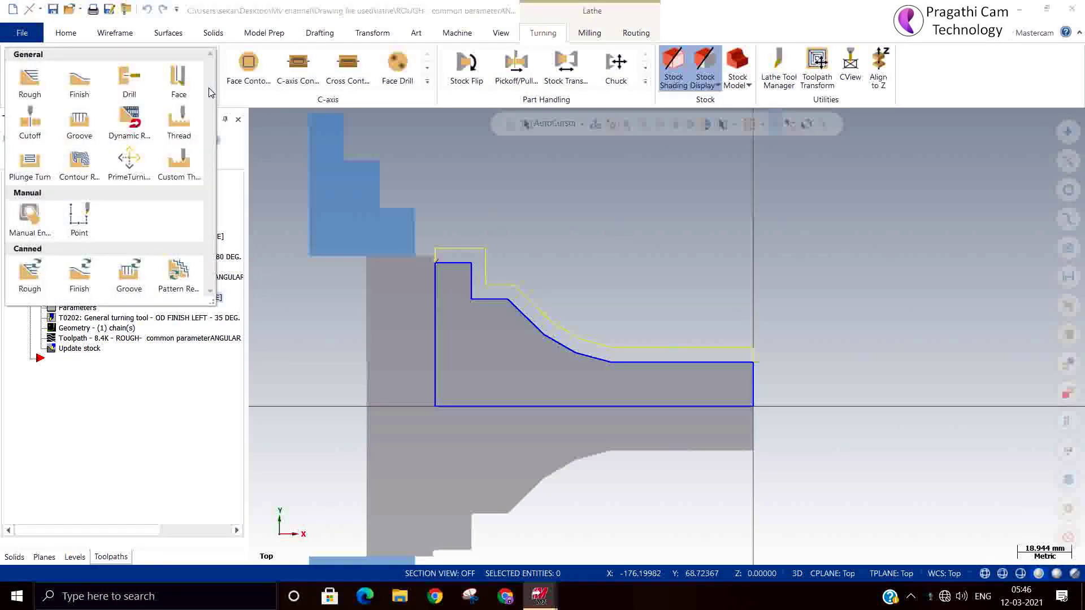
click(80, 121)
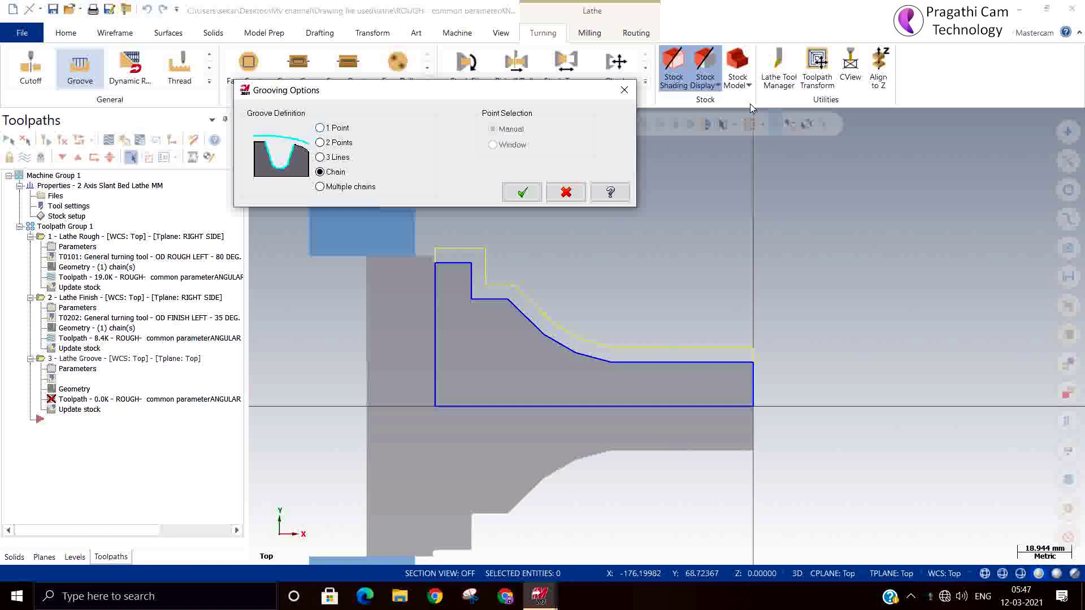
Cancel the groove and add a dynamic point partway along the right horizontal profile line.
click(566, 192)
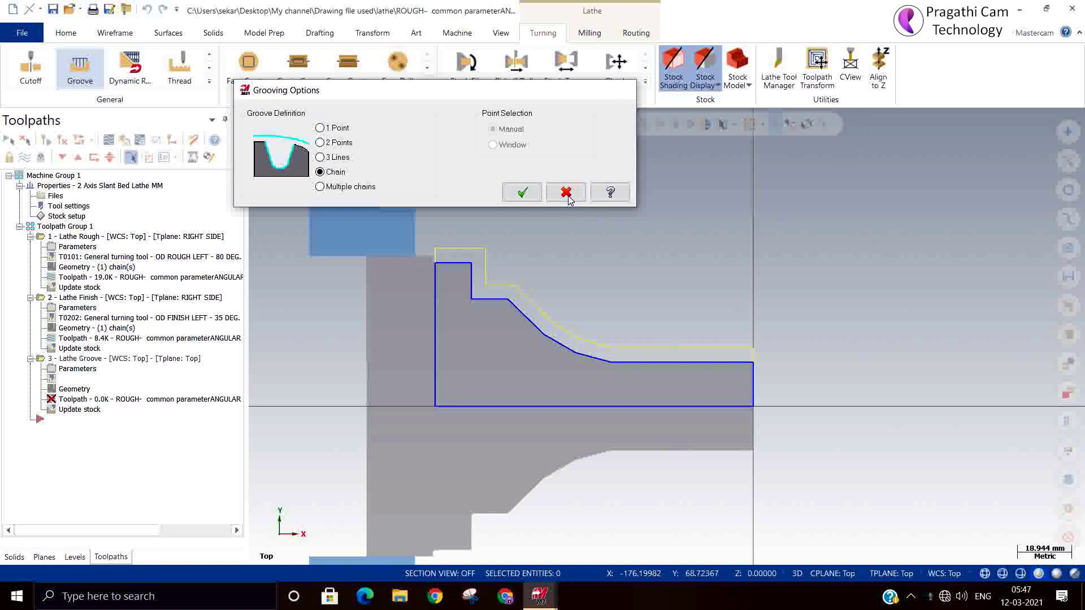
click(103, 35)
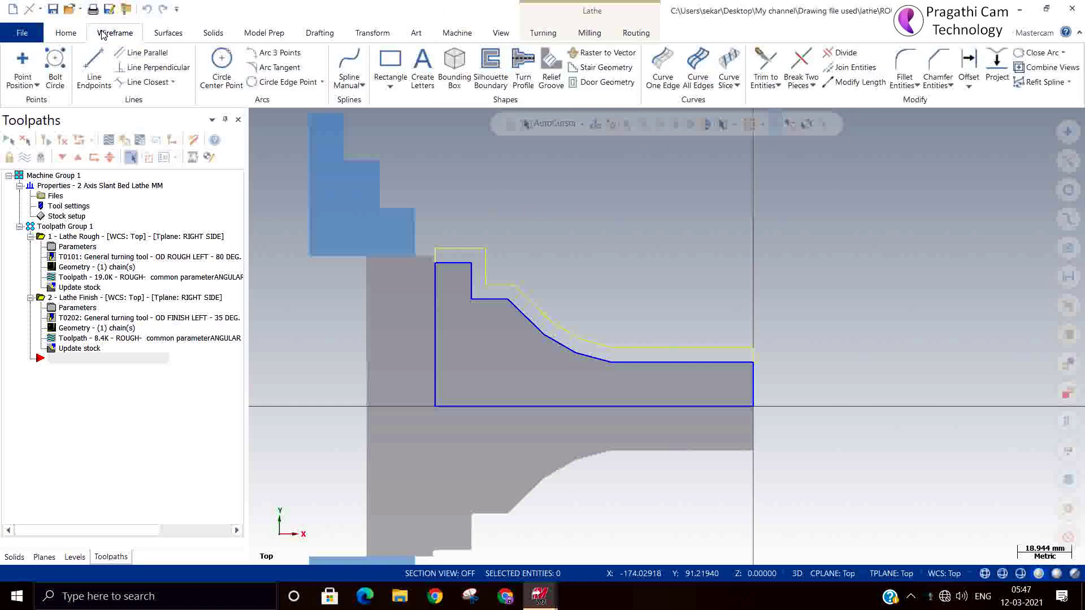
click(34, 87)
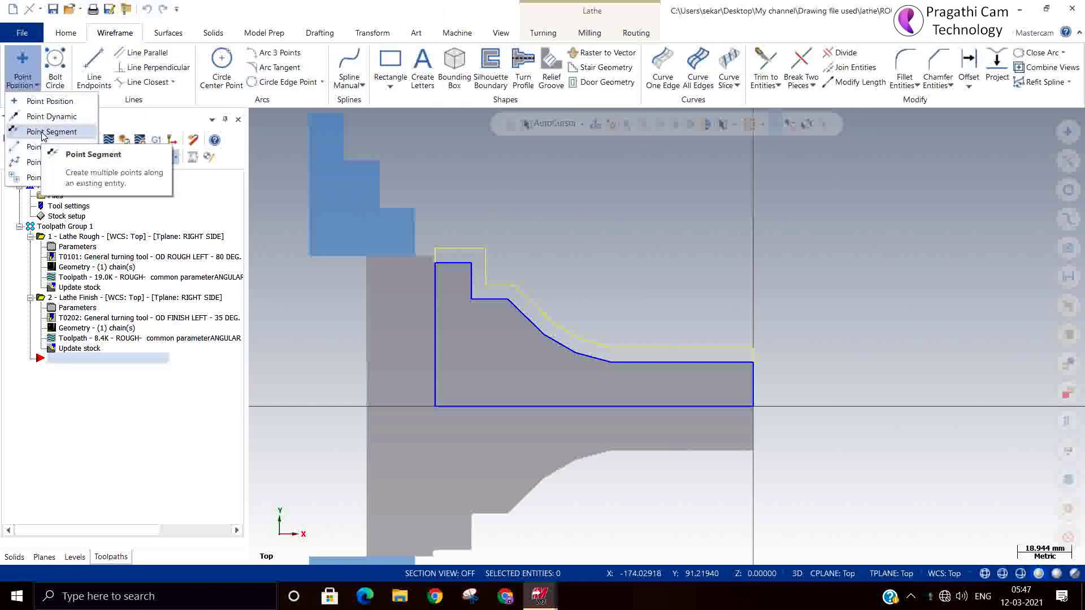
click(701, 456)
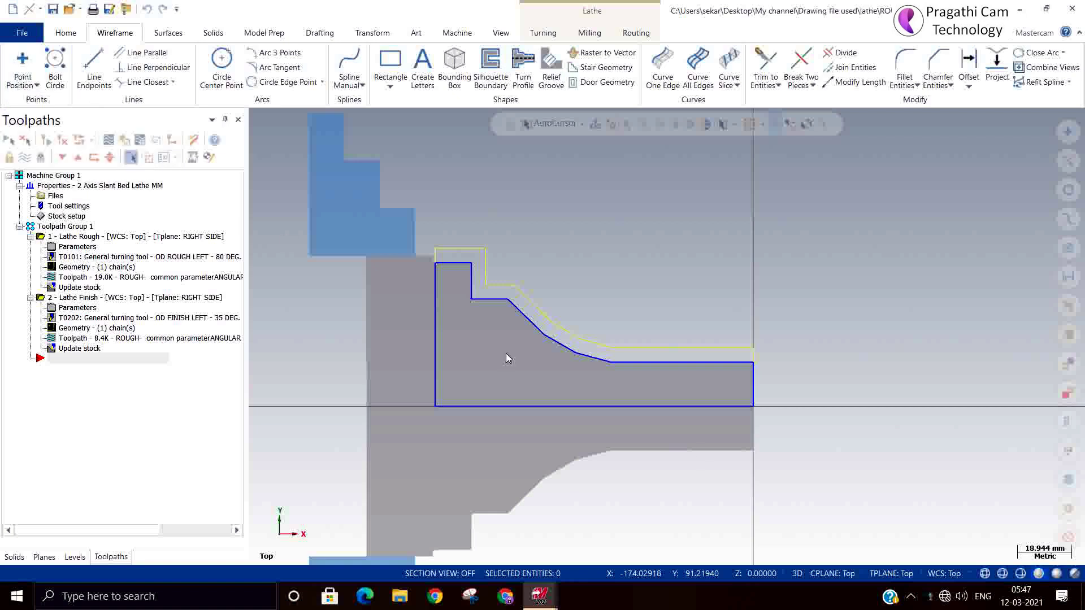
click(683, 365)
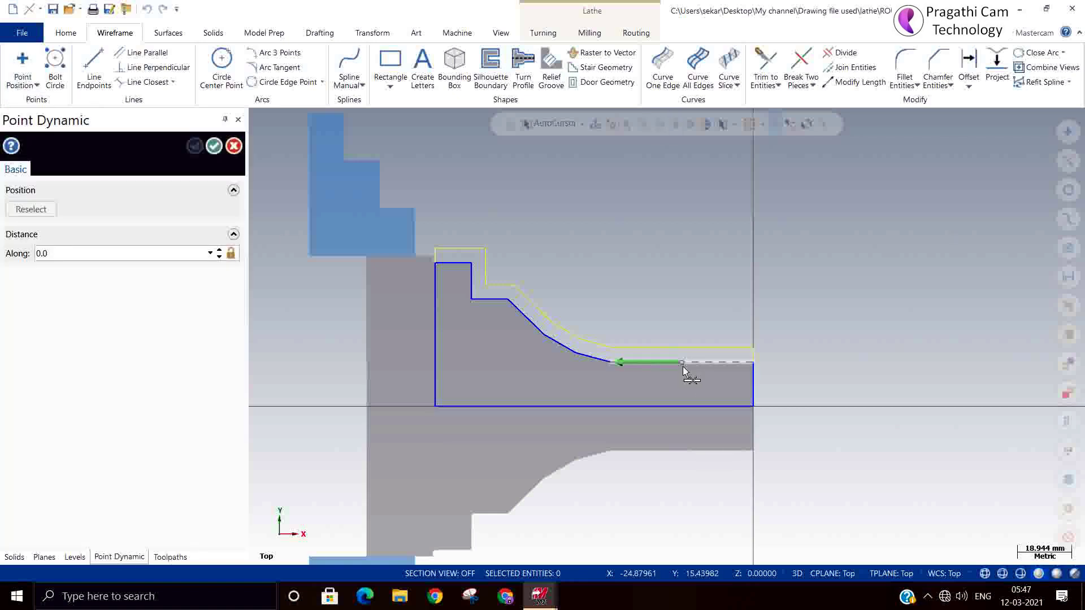
click(684, 367)
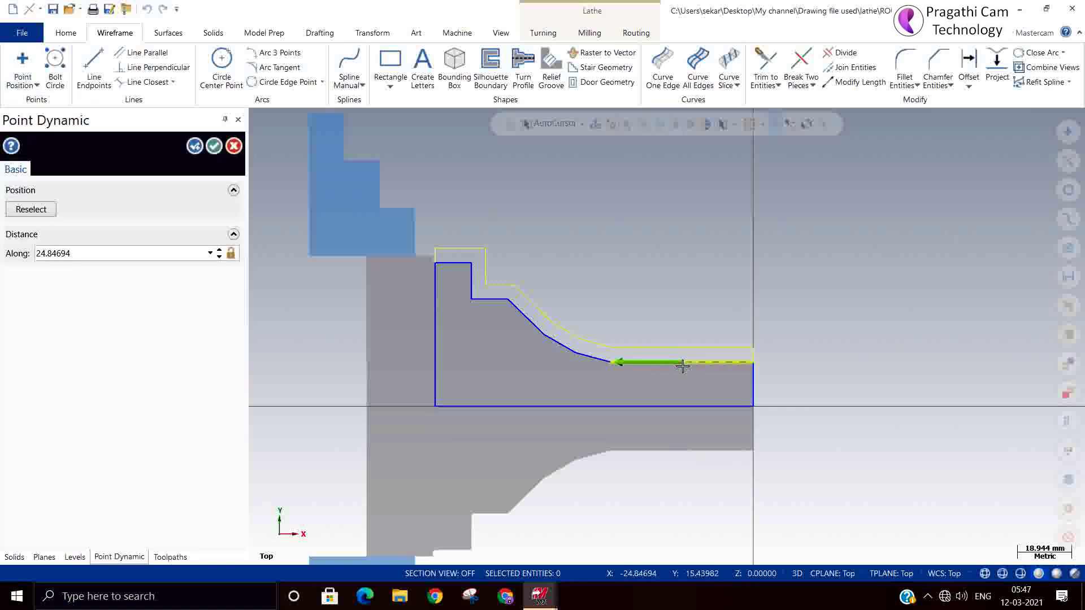
click(214, 146)
scroll(865, 356, up, 3)
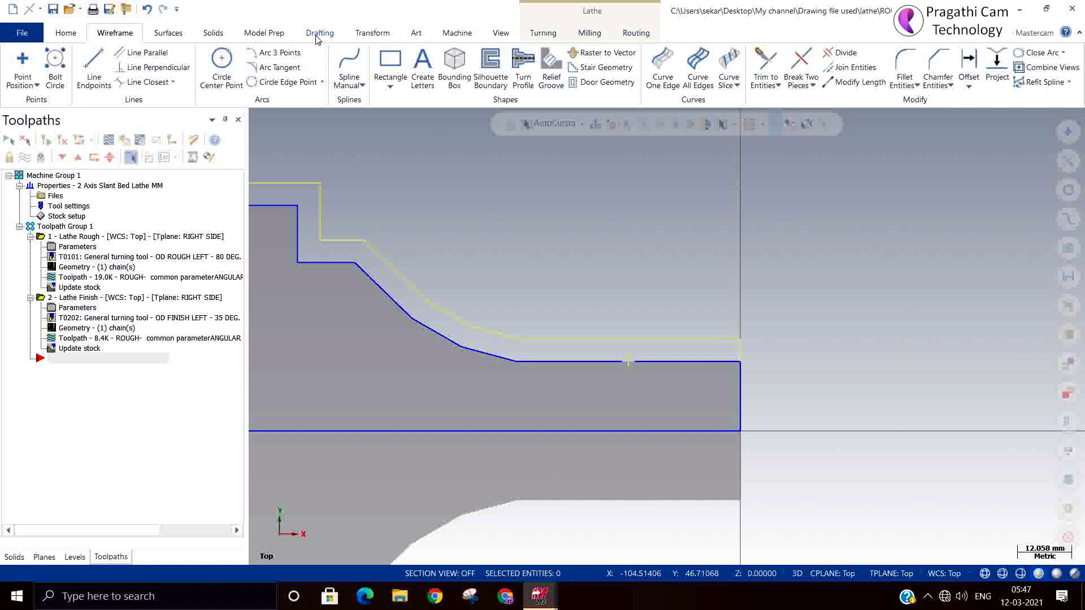
Create a 1 Point groove at the new point and show its 10.0 height and width shape parameters.
click(540, 34)
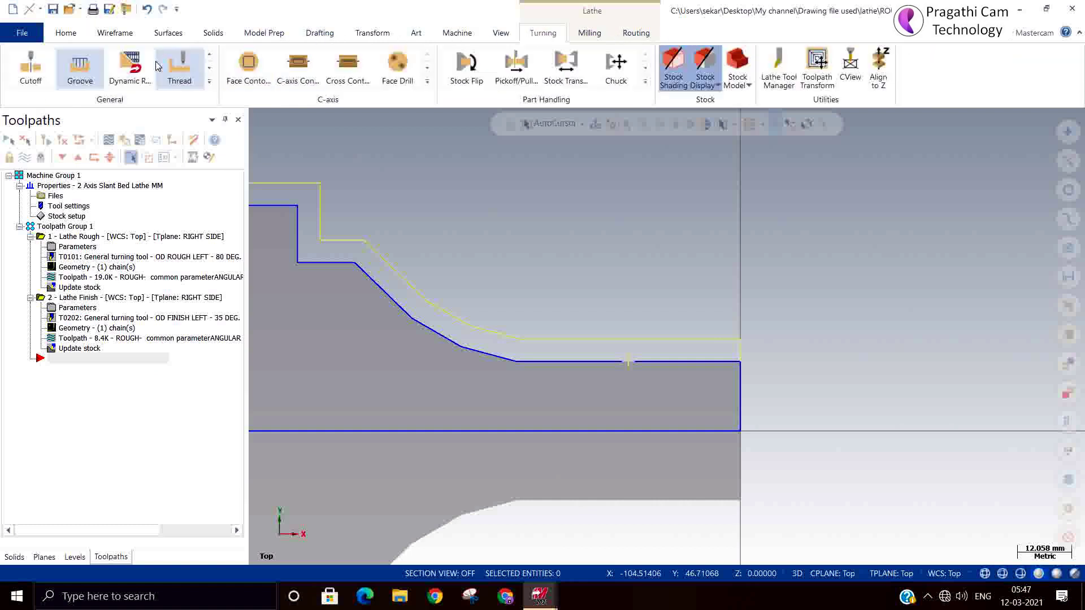
click(80, 67)
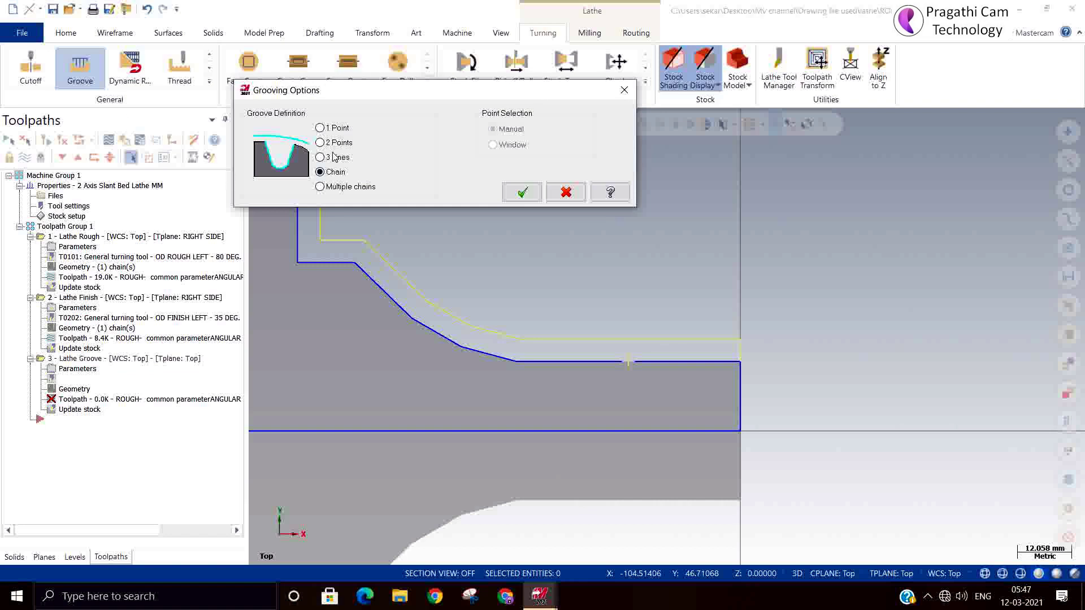
click(338, 129)
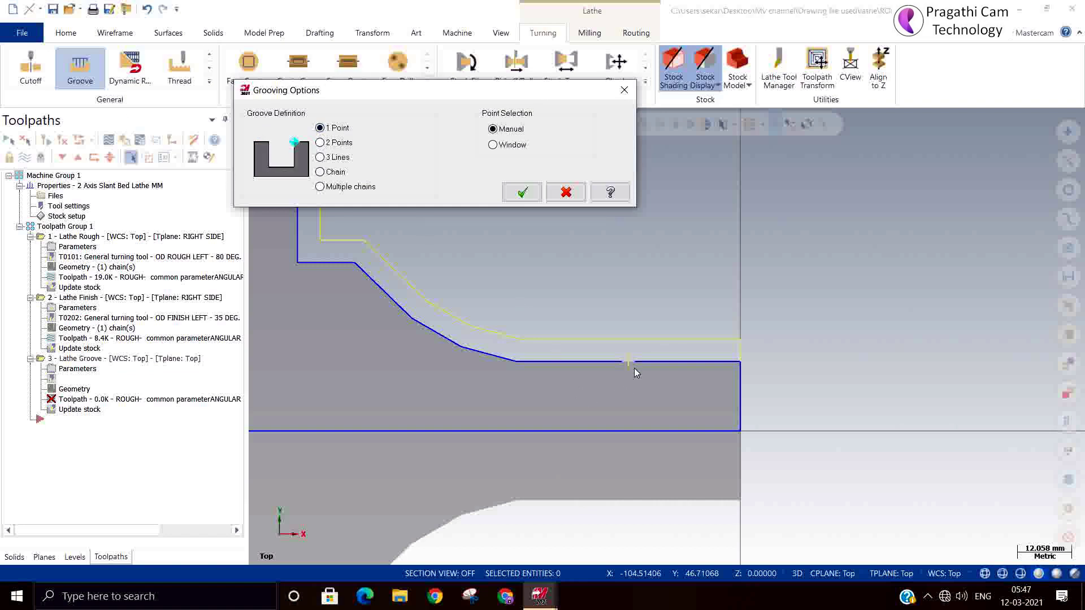
click(523, 192)
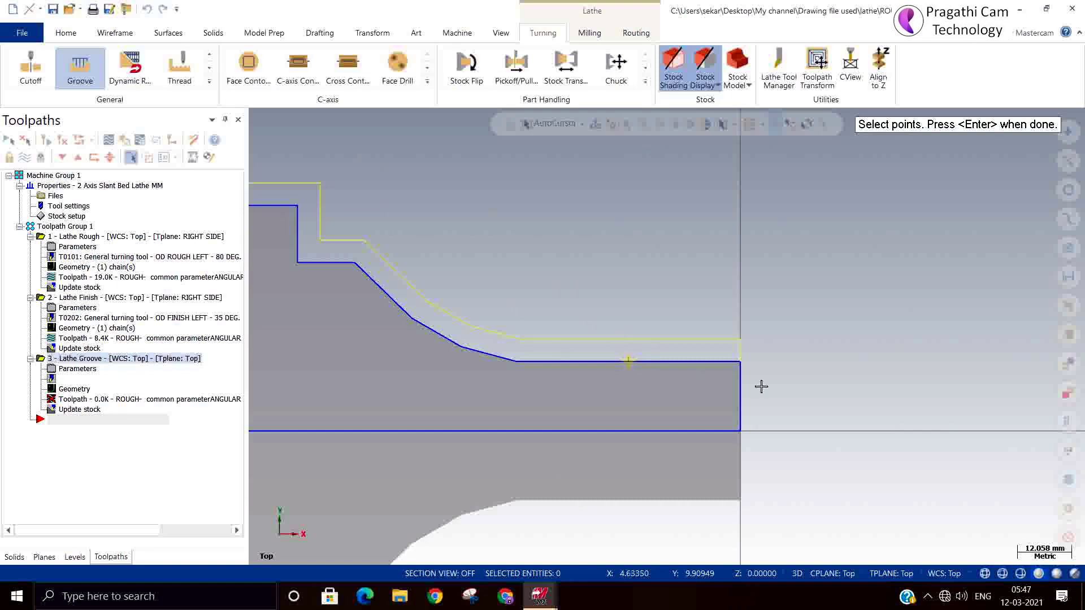
key(Return)
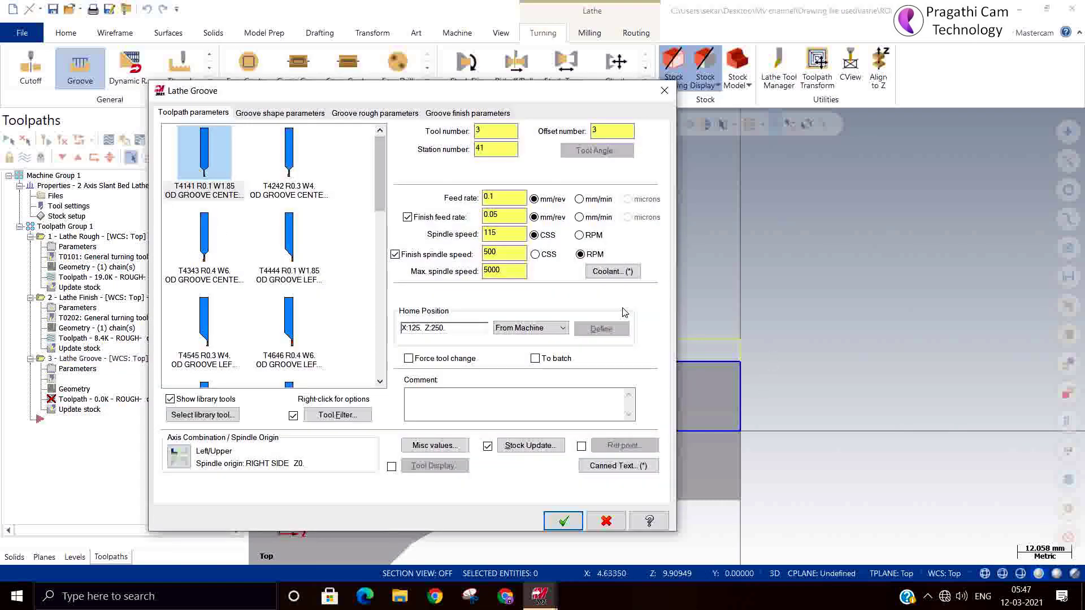
click(271, 116)
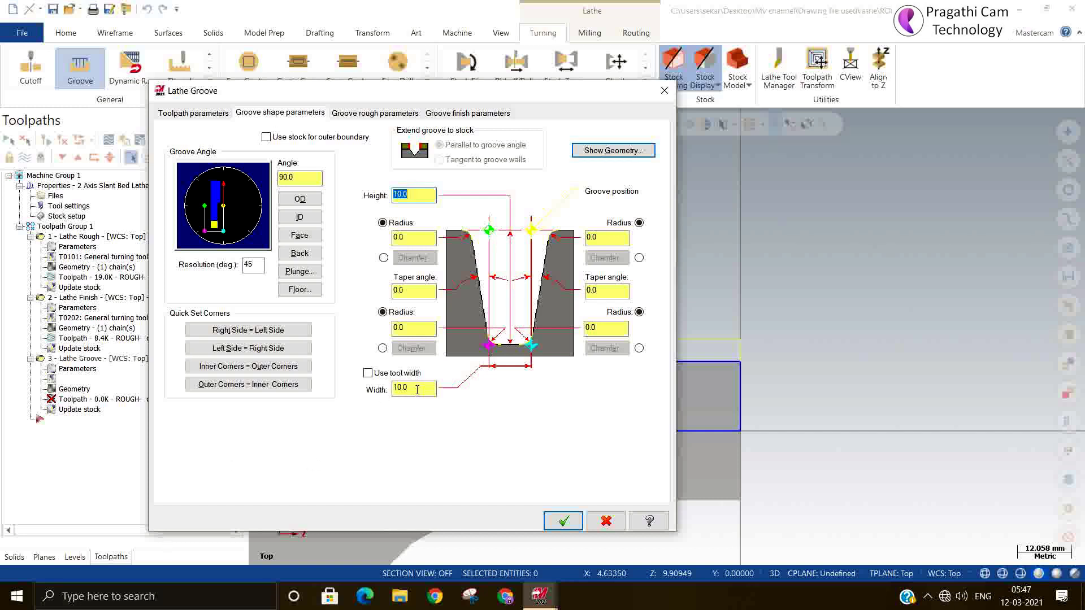
Set the groove's top corner radii to 0.5 on the left and 1 on the right.
click(608, 238)
text(1)
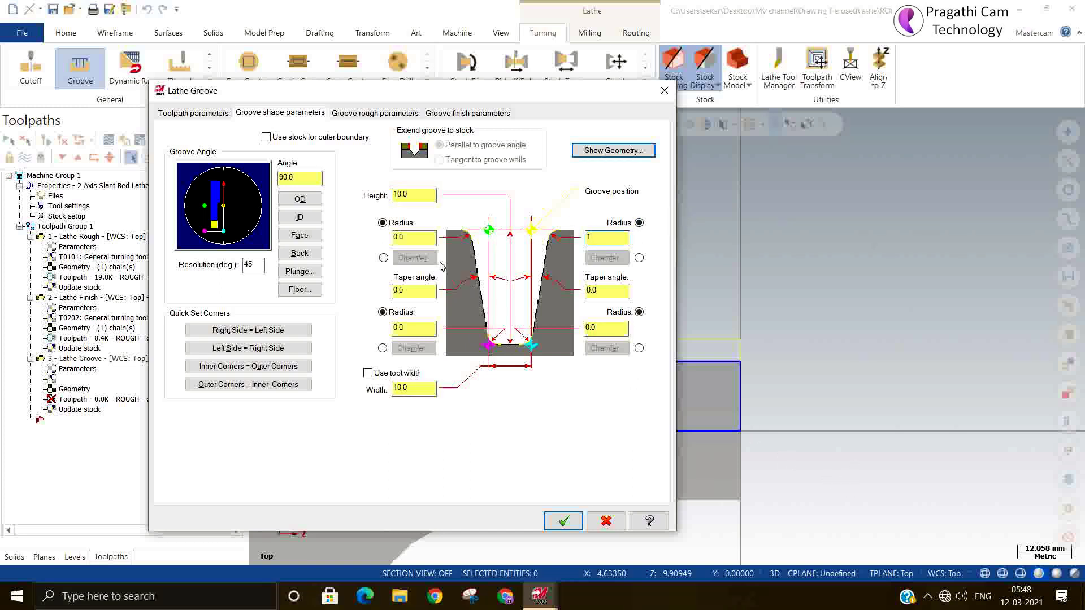
click(413, 236)
drag(413, 236, 376, 237)
text(0.5)
Taper the groove walls 5° on the right and 3° on the left.
drag(601, 291, 553, 286)
text(5)
drag(416, 290, 394, 290)
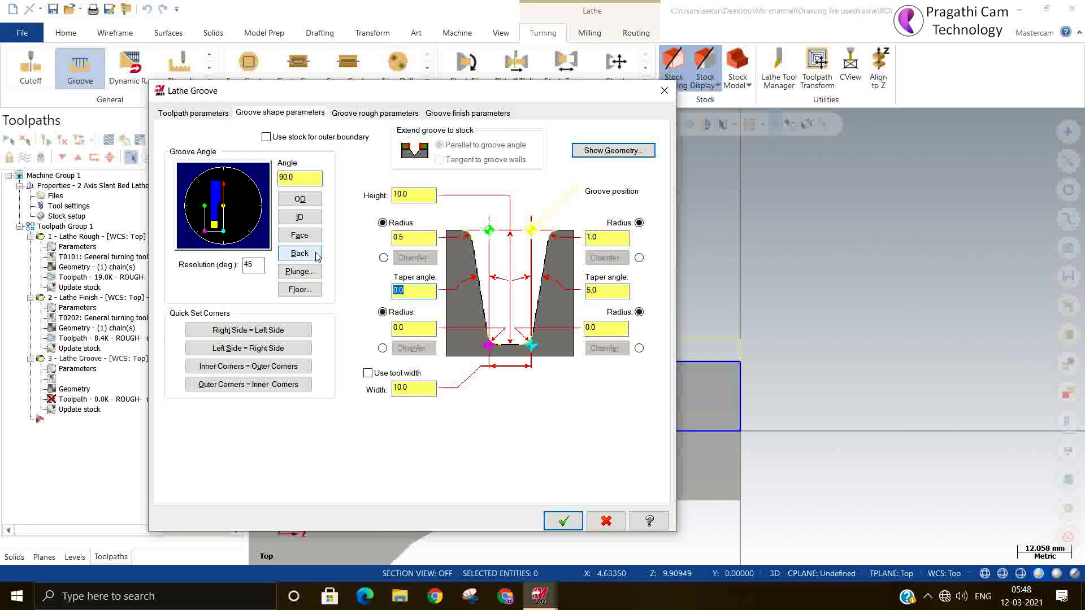
text(3)
Set the bottom corner radii to 1 and 0.5 and generate the groove toolpath.
click(396, 329)
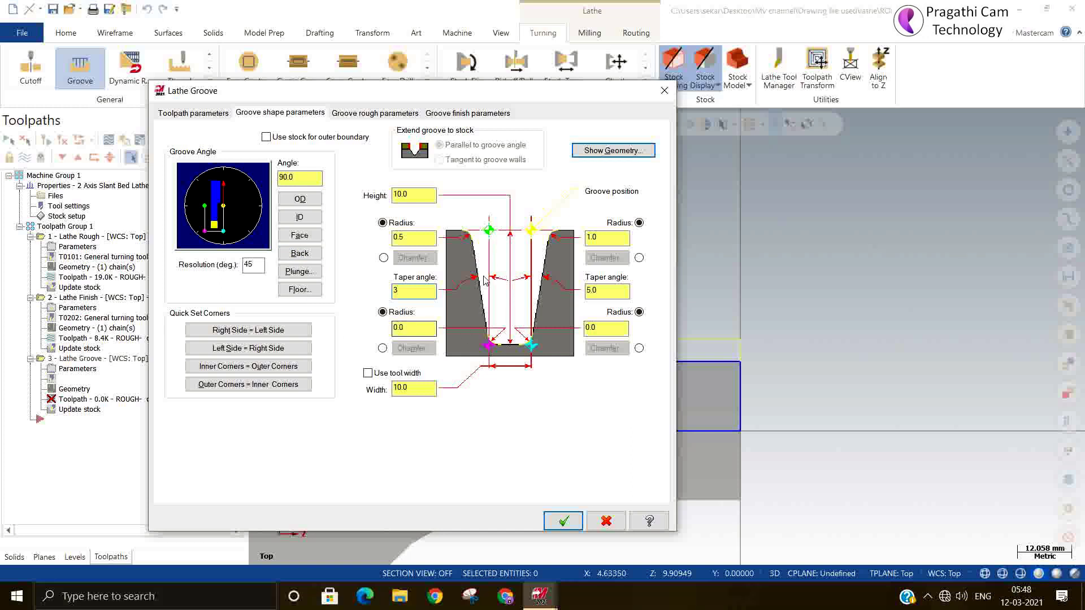
click(416, 195)
double_click(416, 196)
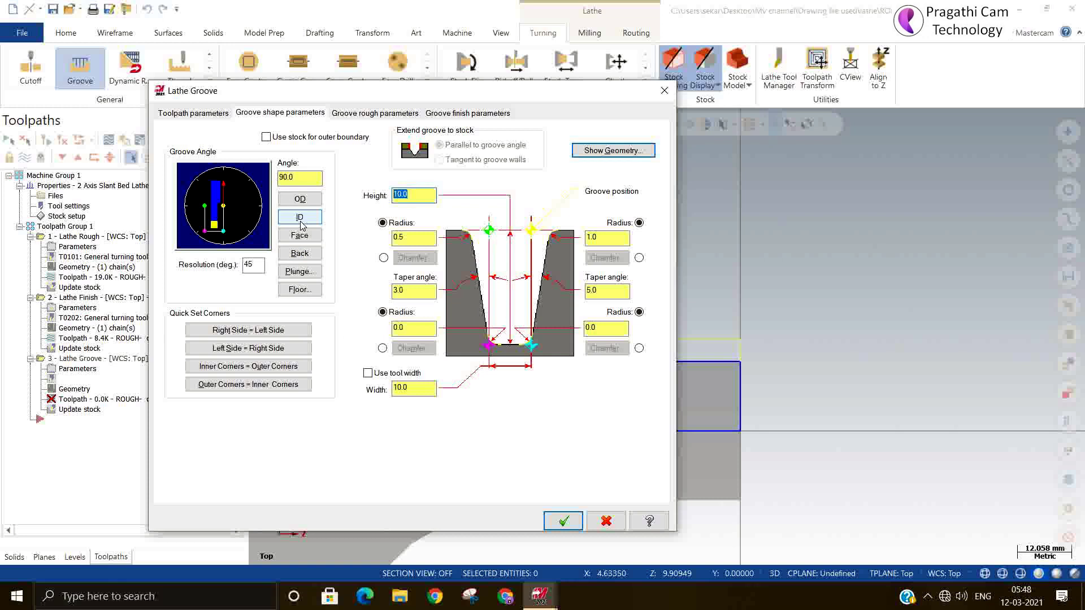
double_click(601, 327)
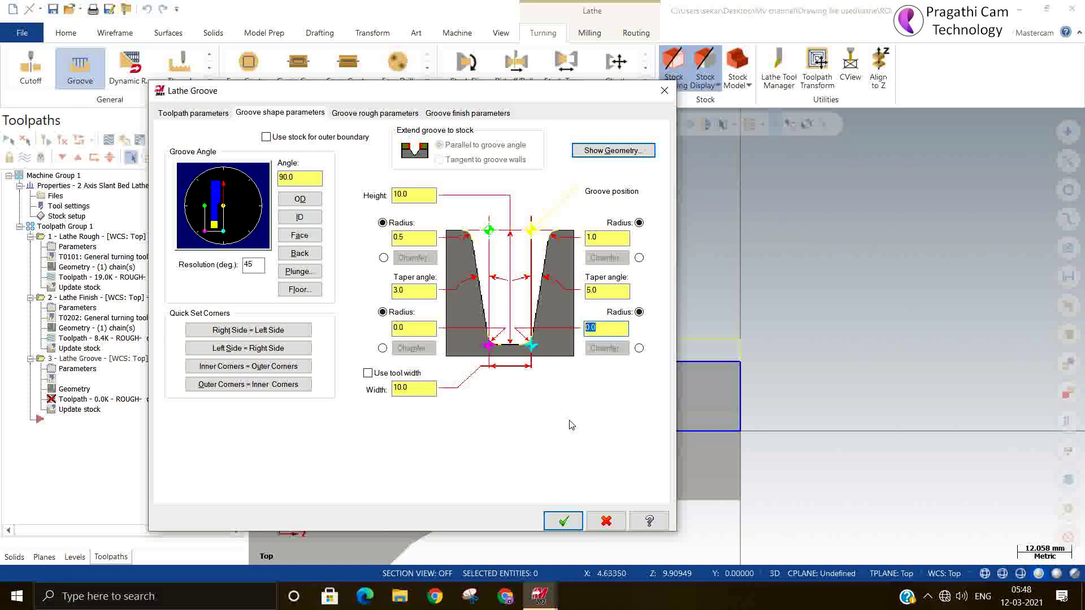
text(0)
double_click(421, 330)
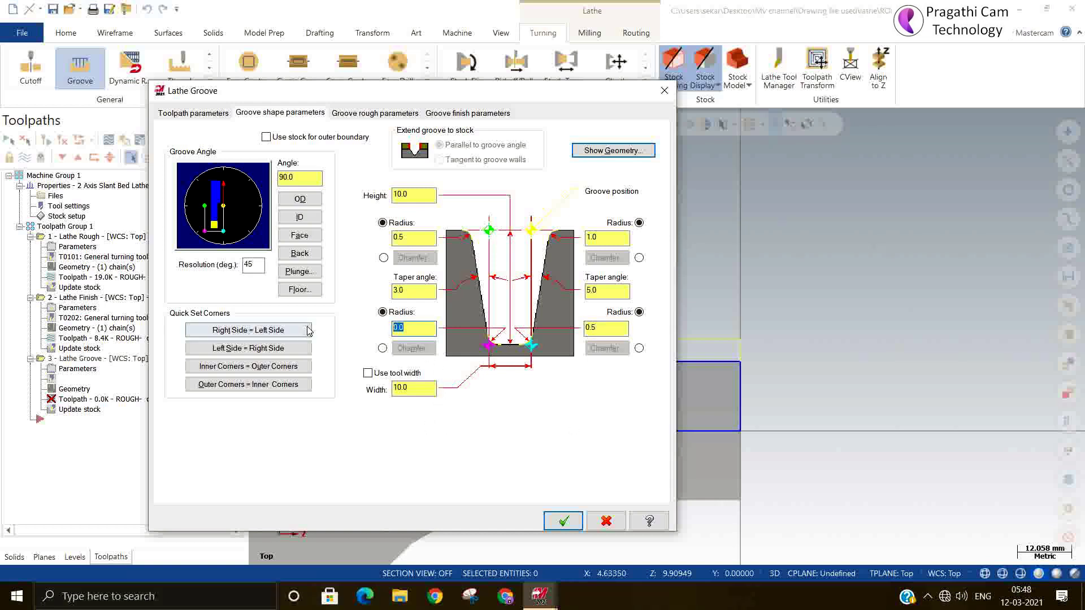
text(1)
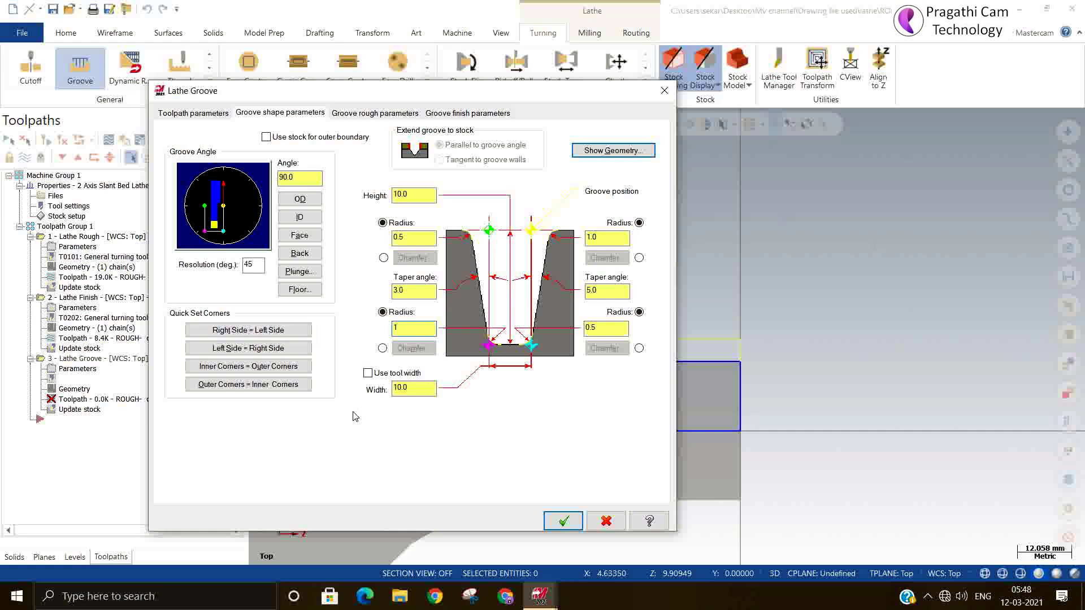
click(563, 521)
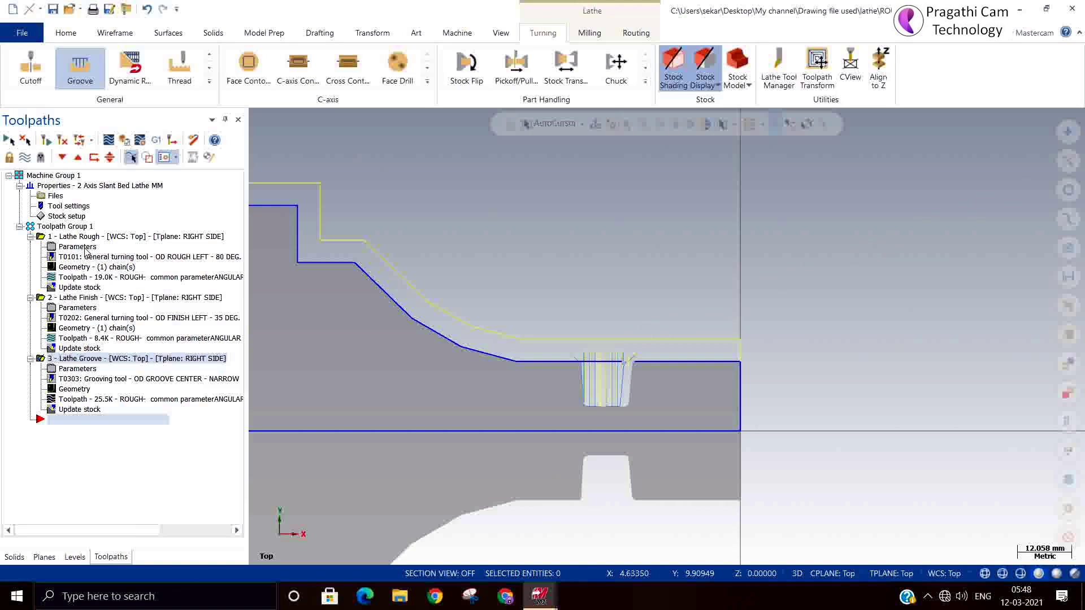
scroll(611, 407, up, 6)
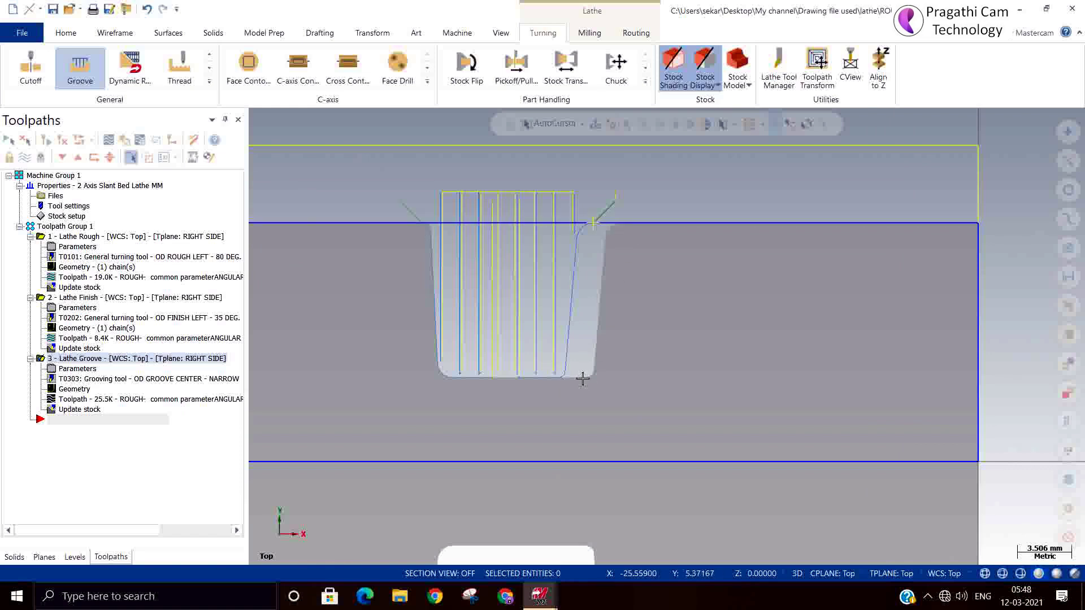
scroll(750, 355, down, 5)
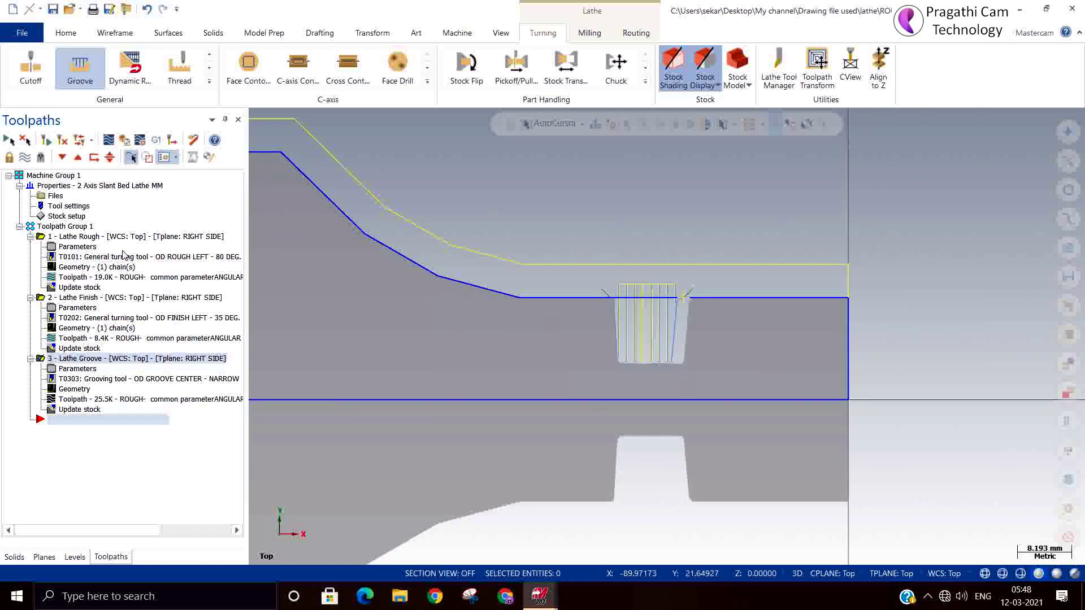
click(108, 142)
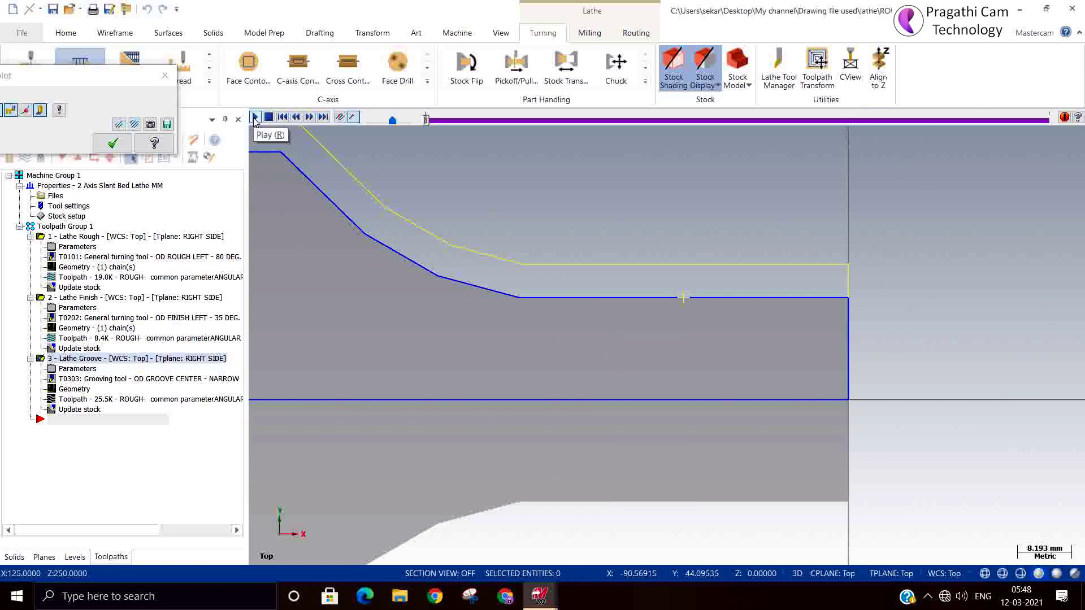
click(255, 118)
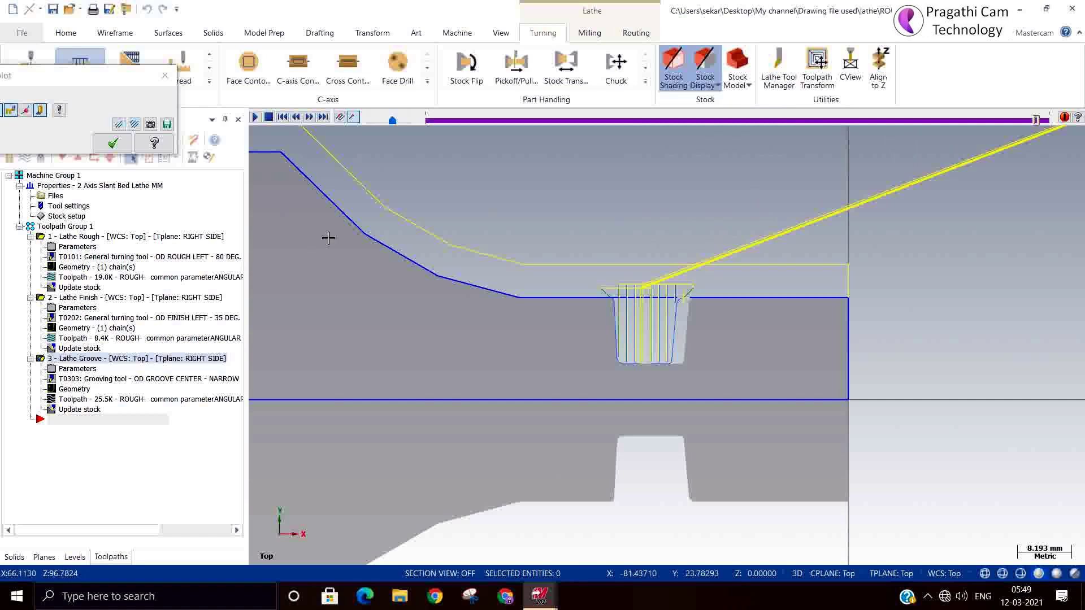
scroll(610, 477, down, 1)
scroll(744, 467, down, 1)
scroll(744, 467, down, 1)
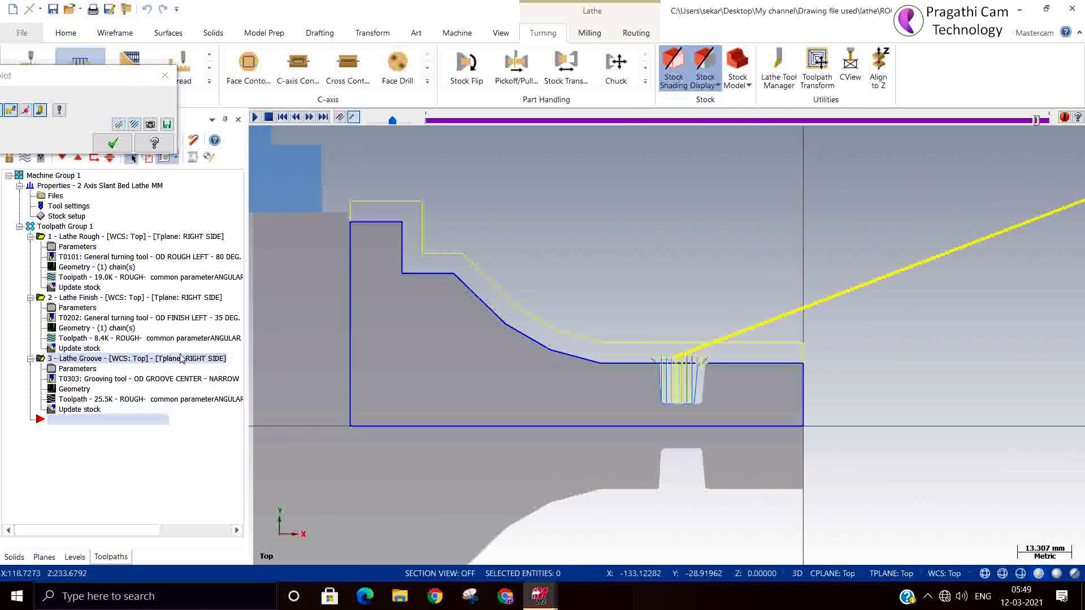
Reopen the groove parameters and mirror the sides: 0.5 and 1.0 radii, 3.0° taper.
click(114, 143)
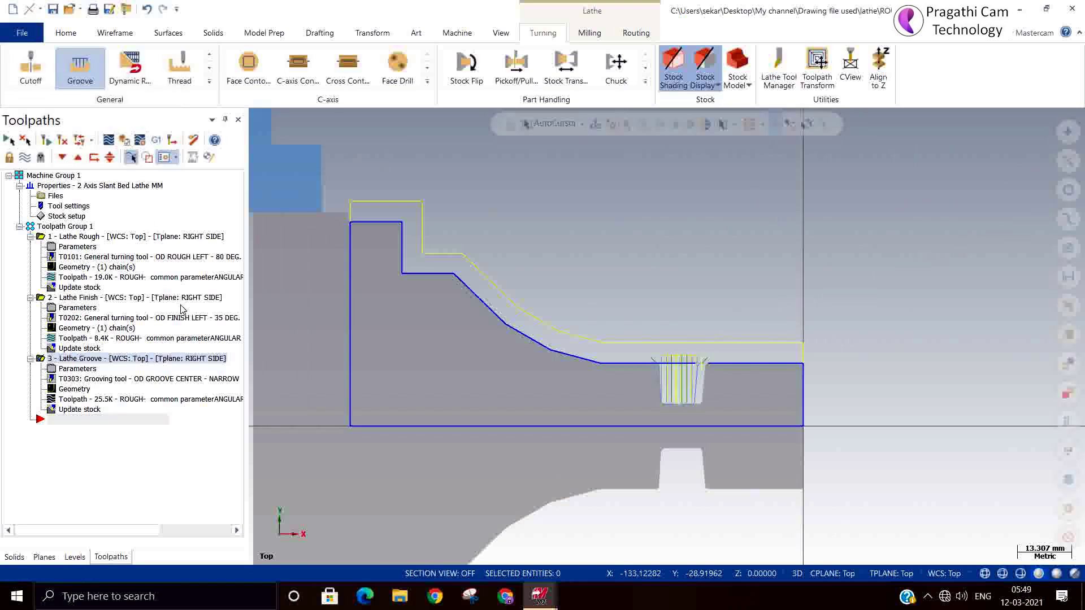
click(73, 369)
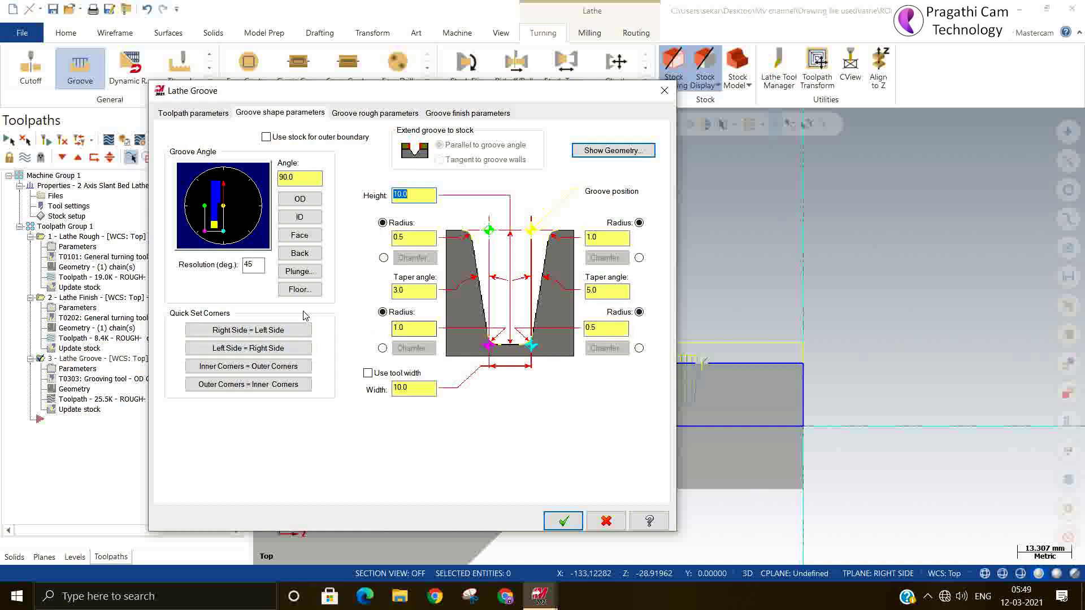
click(281, 332)
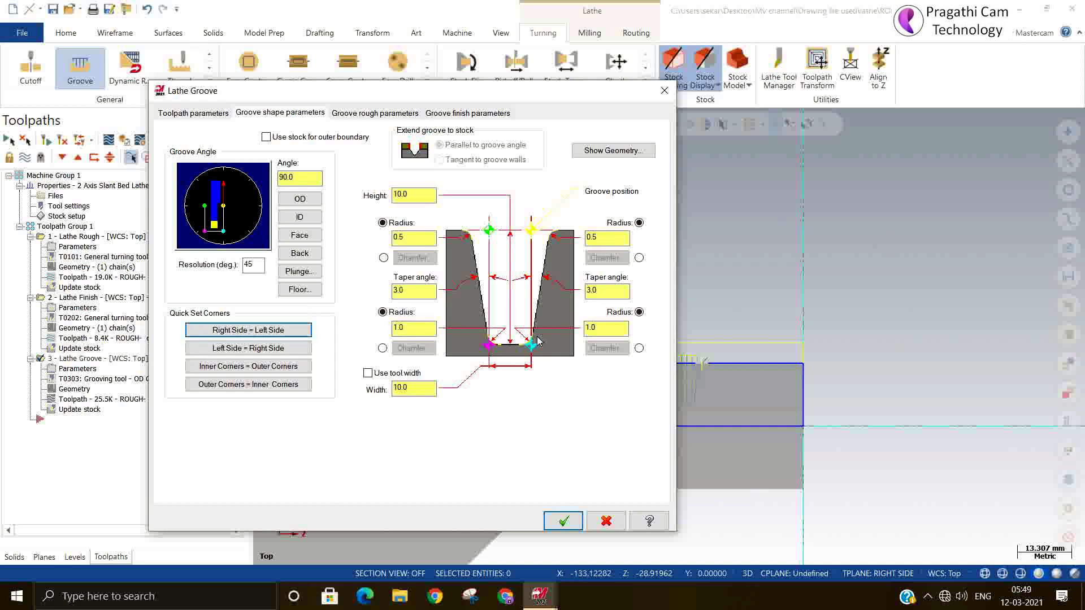
click(223, 351)
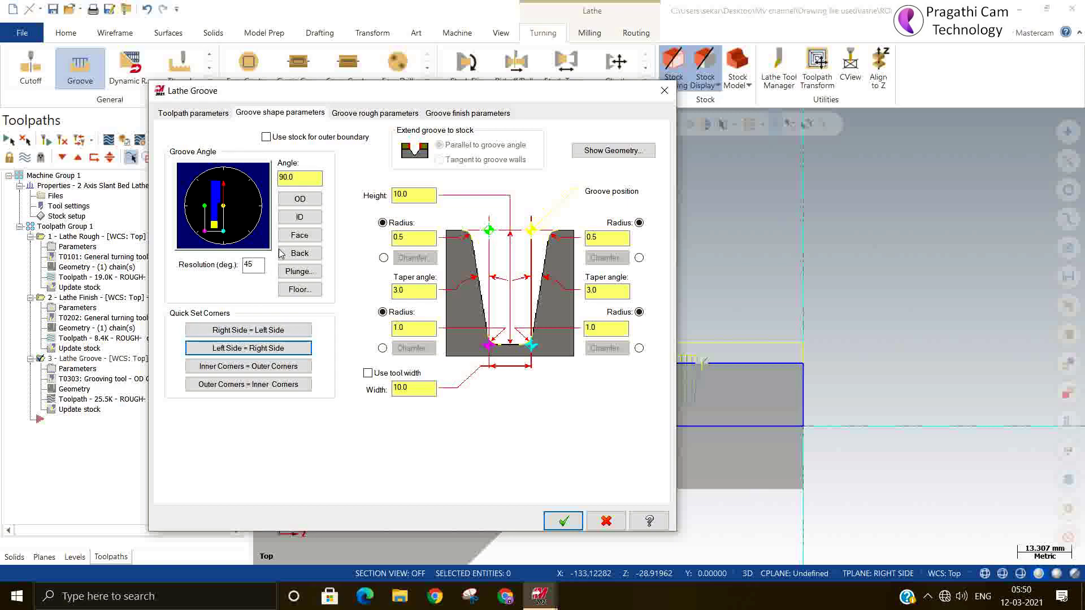
Preview the groove geometry on the part, zooming in to check it.
click(613, 150)
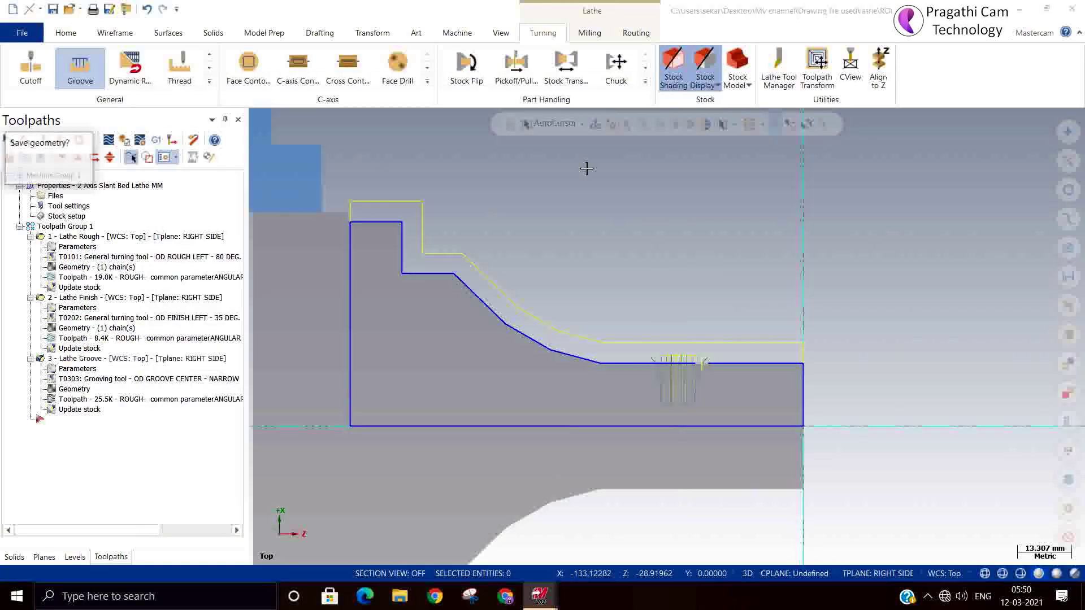
scroll(719, 404, up, 5)
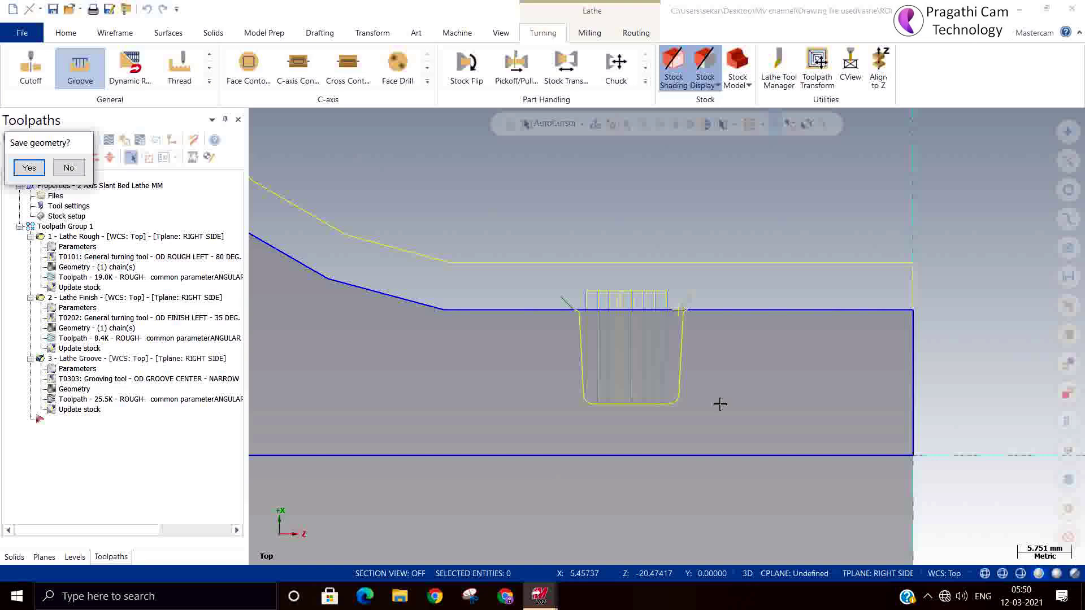
key(Escape)
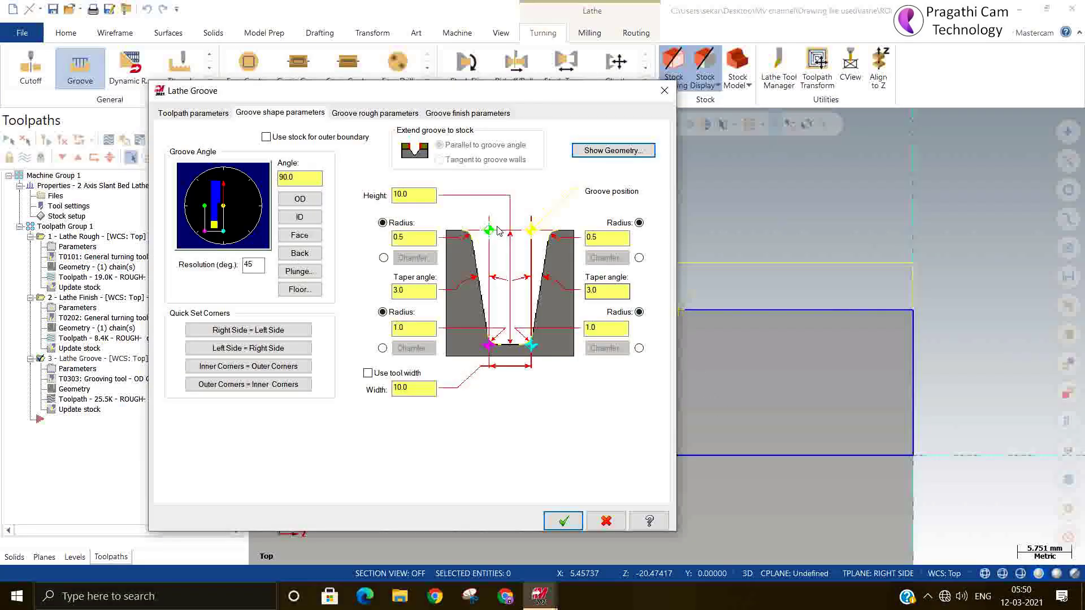
Review the groove rough and finish settings and regenerate the symmetric tapered toolpath.
click(373, 112)
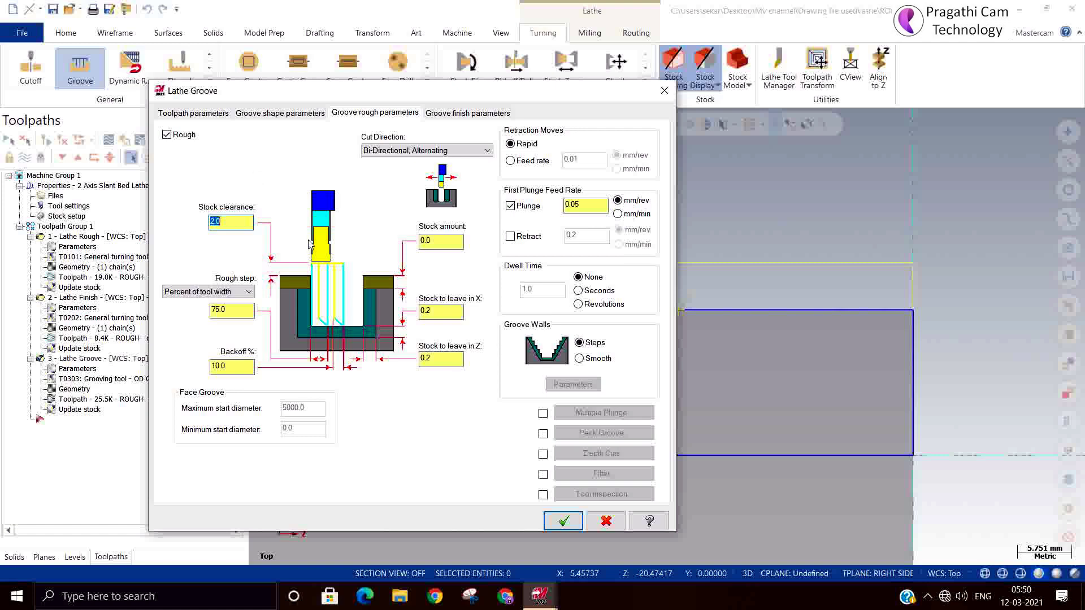
click(448, 113)
click(315, 116)
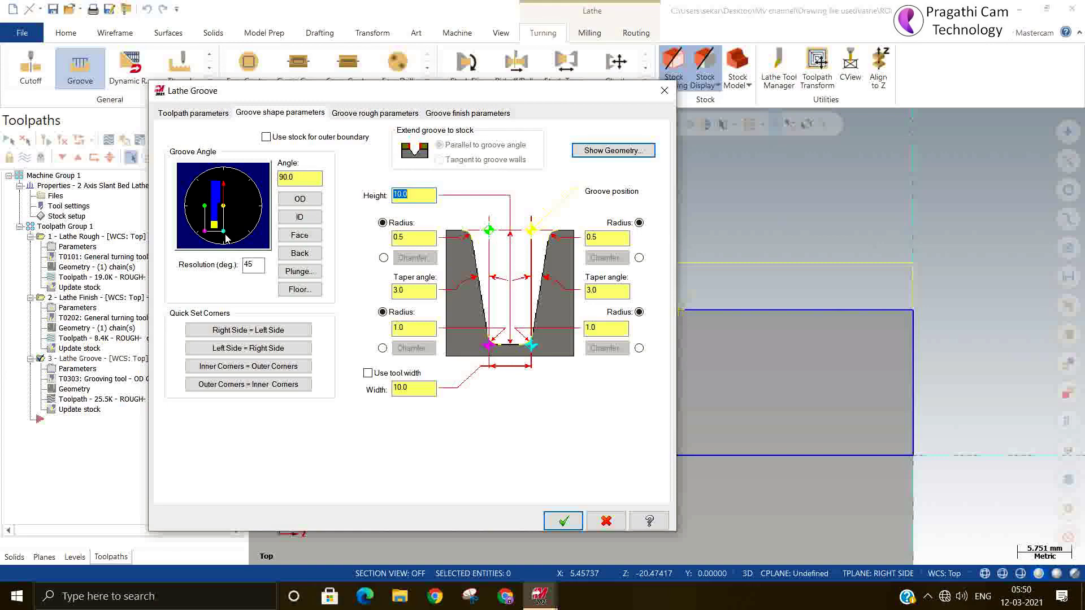
click(346, 113)
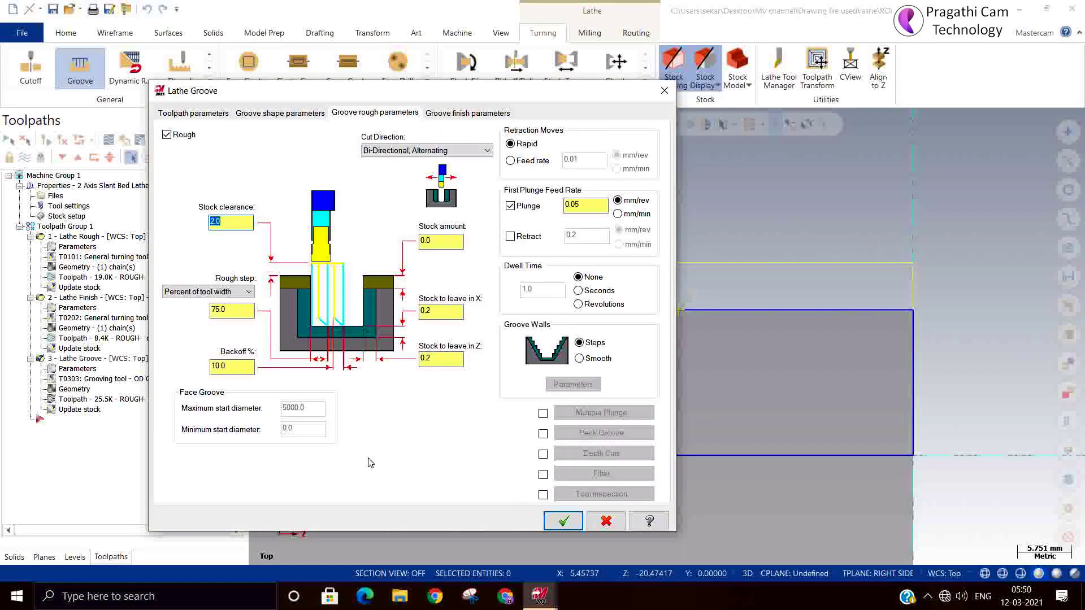
click(468, 114)
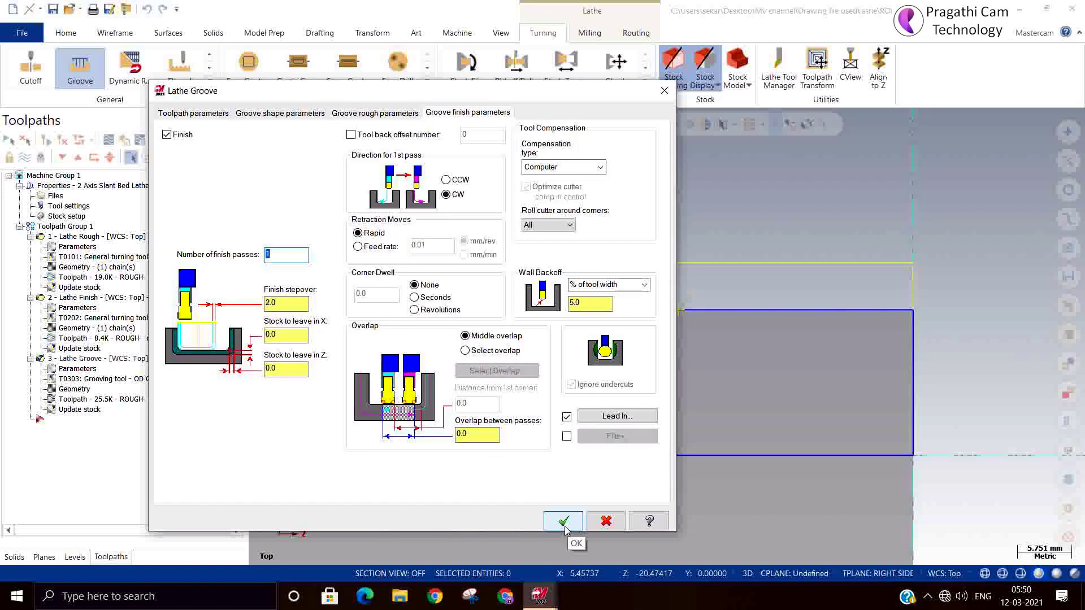
click(599, 526)
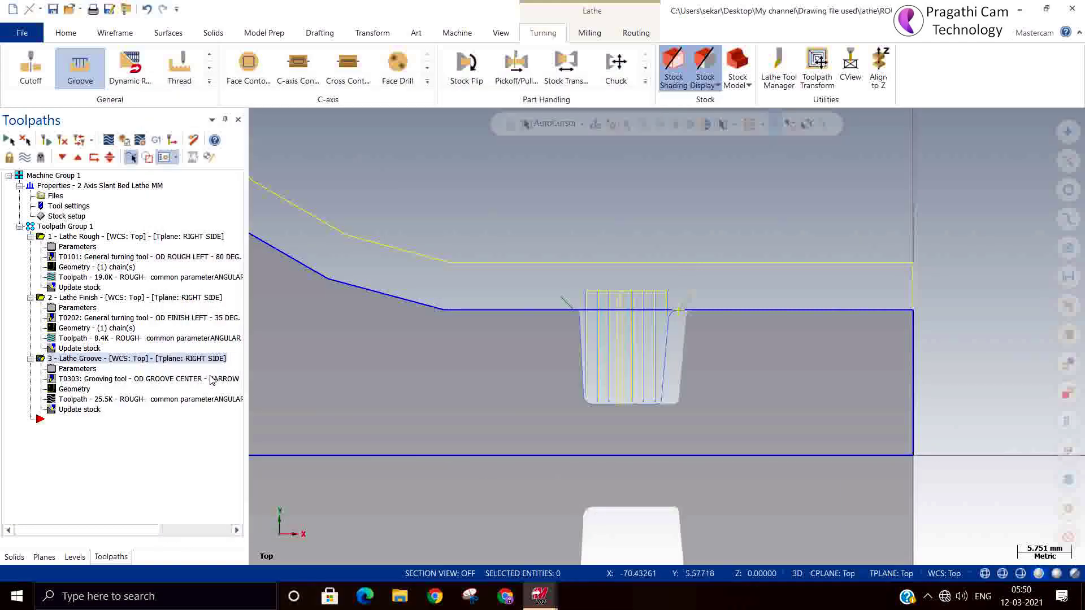
Delete the Lathe Groove operation and confirm the deletion.
scroll(779, 358, down, 1)
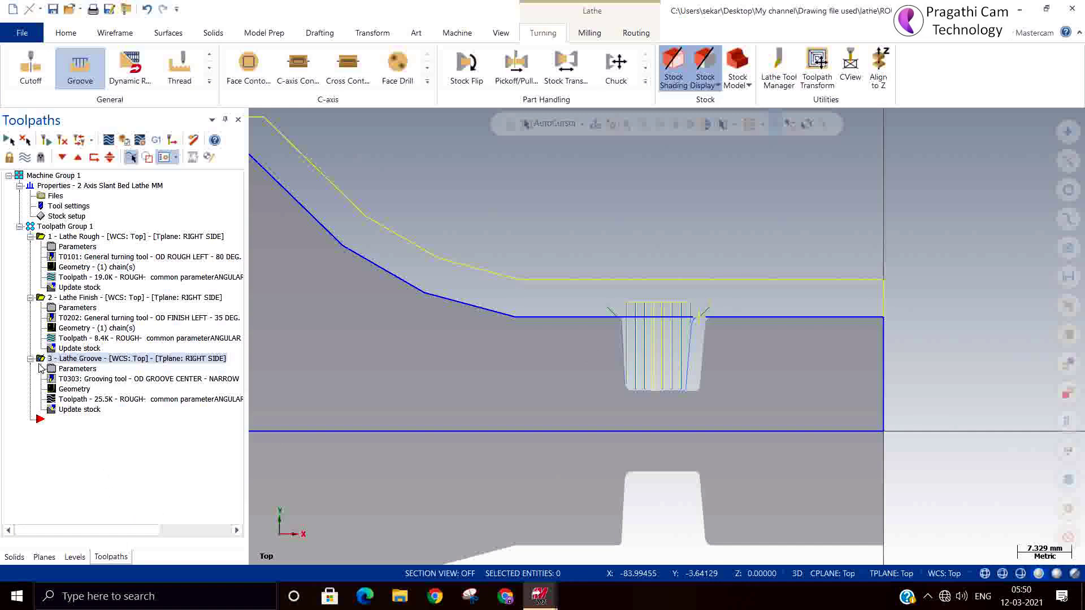
key(Delete)
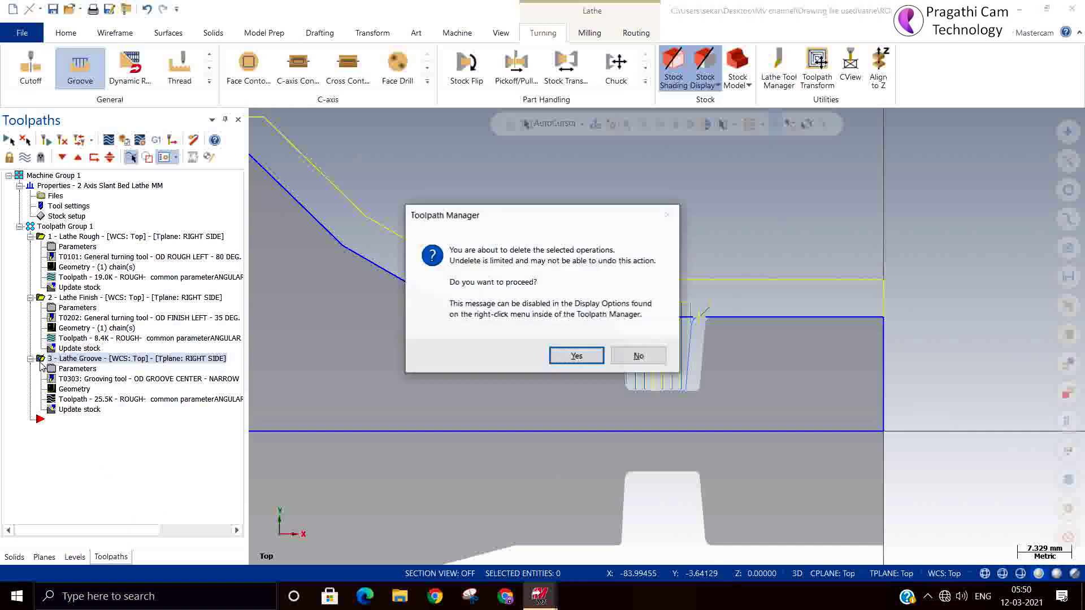
click(562, 357)
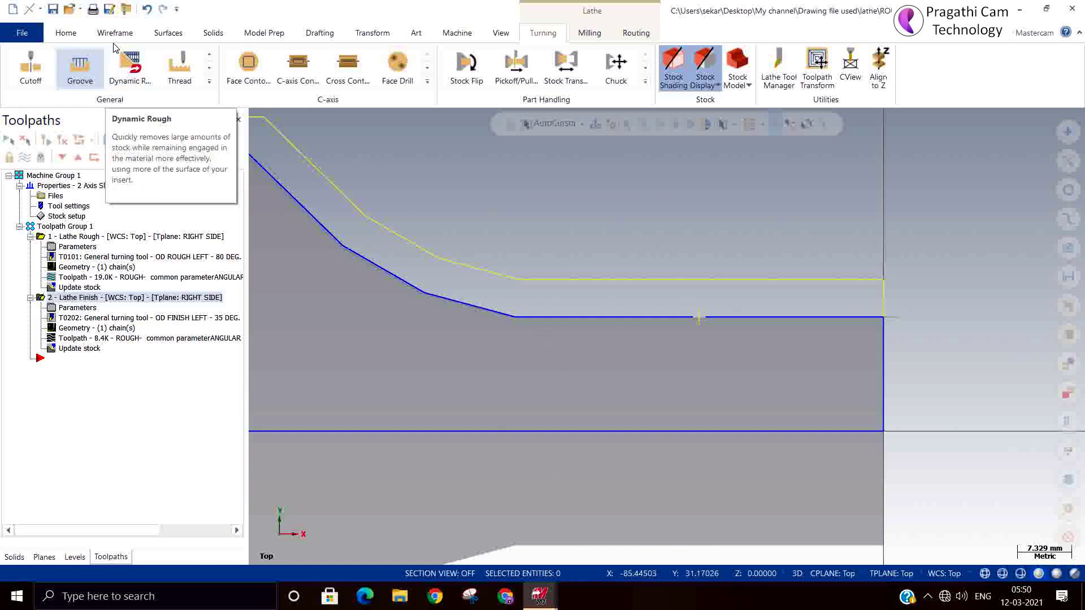
Define a 2 Points groove by picking a corner on the profile edge and one below it.
click(89, 70)
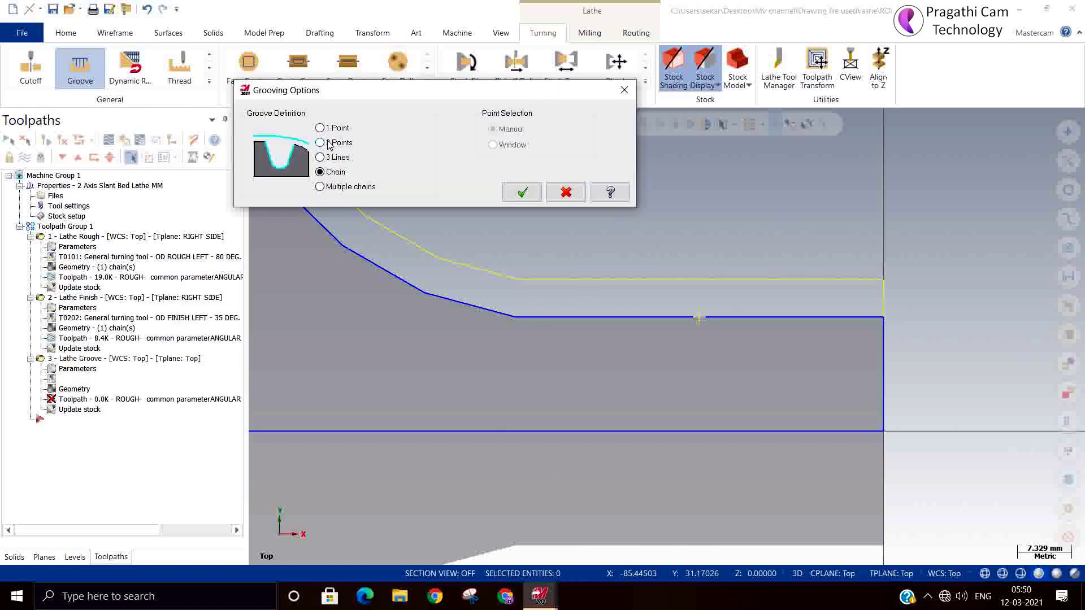
click(328, 142)
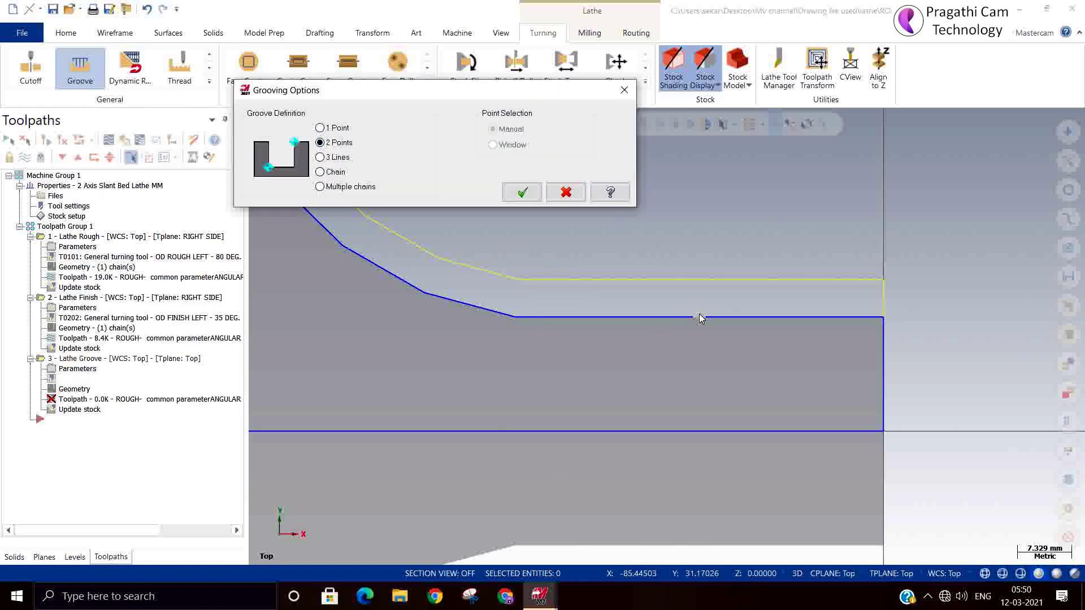
click(522, 192)
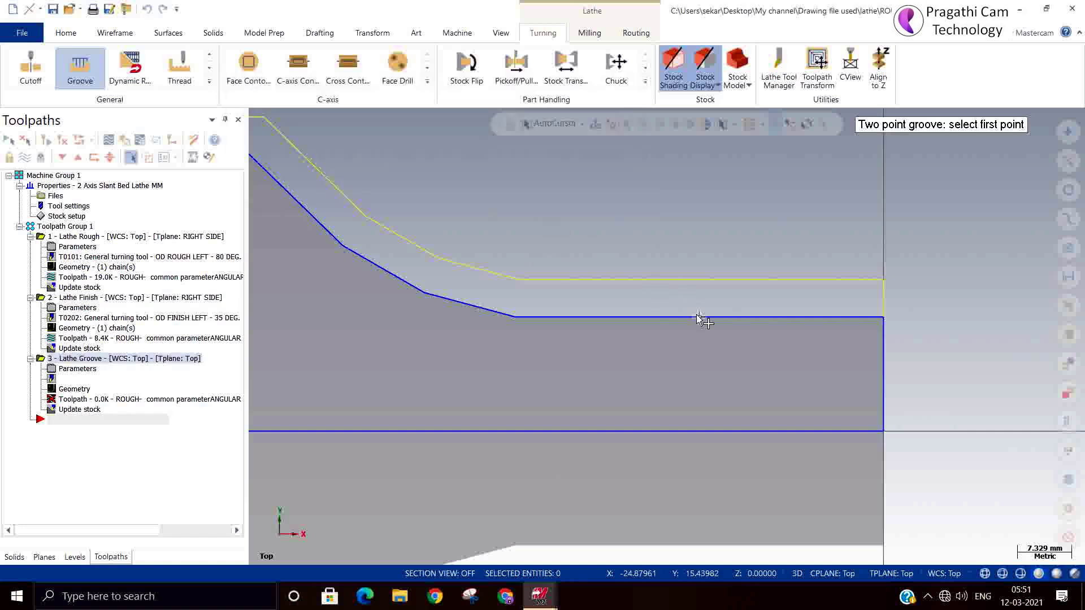
click(698, 317)
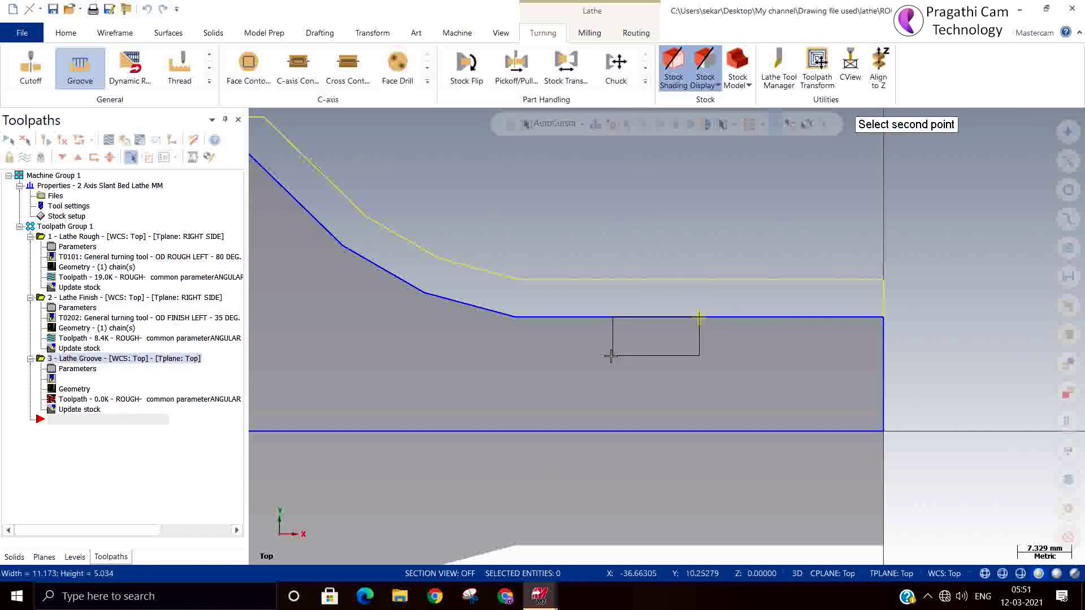
click(578, 355)
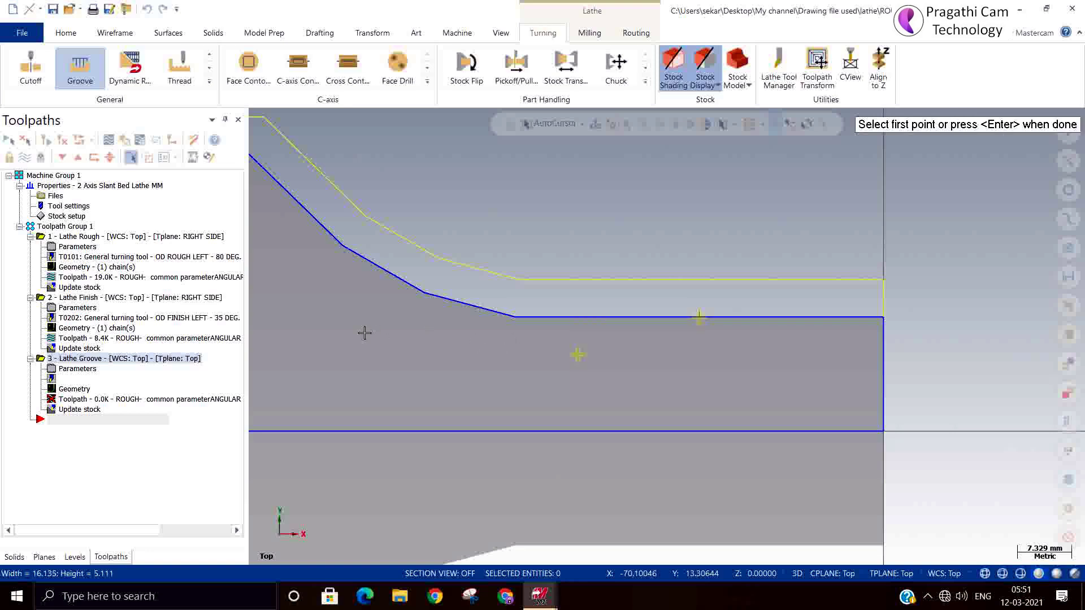
key(Return)
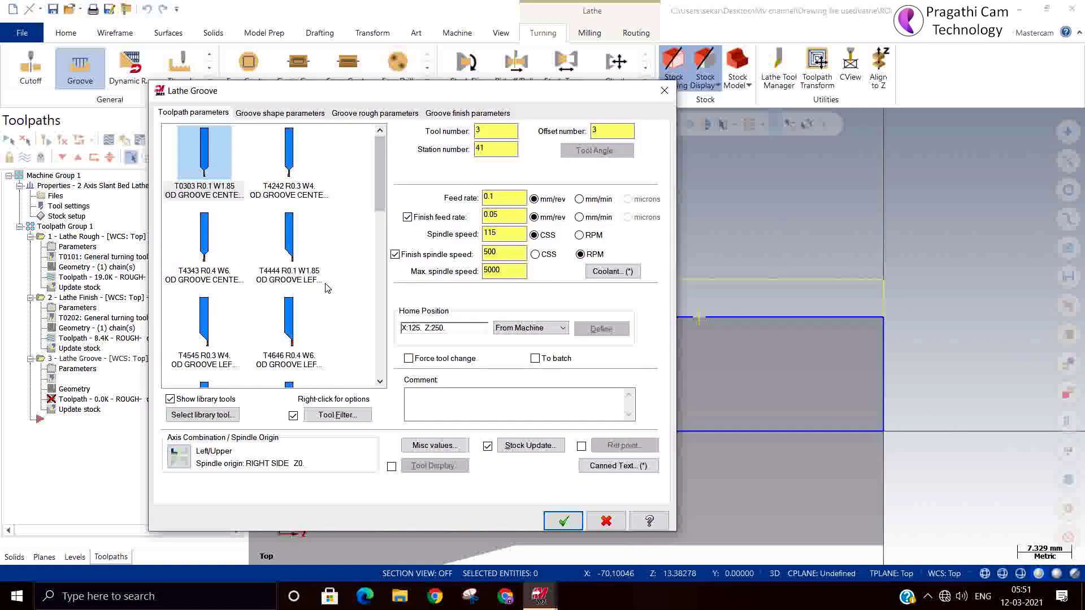
Show the two-point groove's shape: 6.034346 height, 16.363911 width, zero radii and tapers.
click(257, 115)
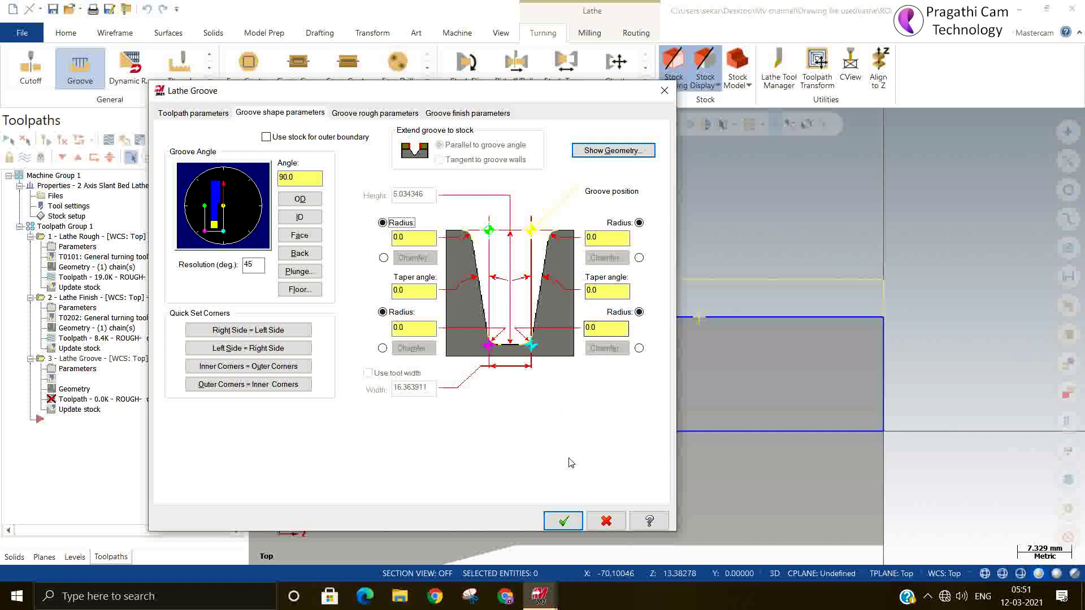
Try corner radius values 3 and 2 with the side-matching buttons.
click(604, 329)
text(3)
click(262, 368)
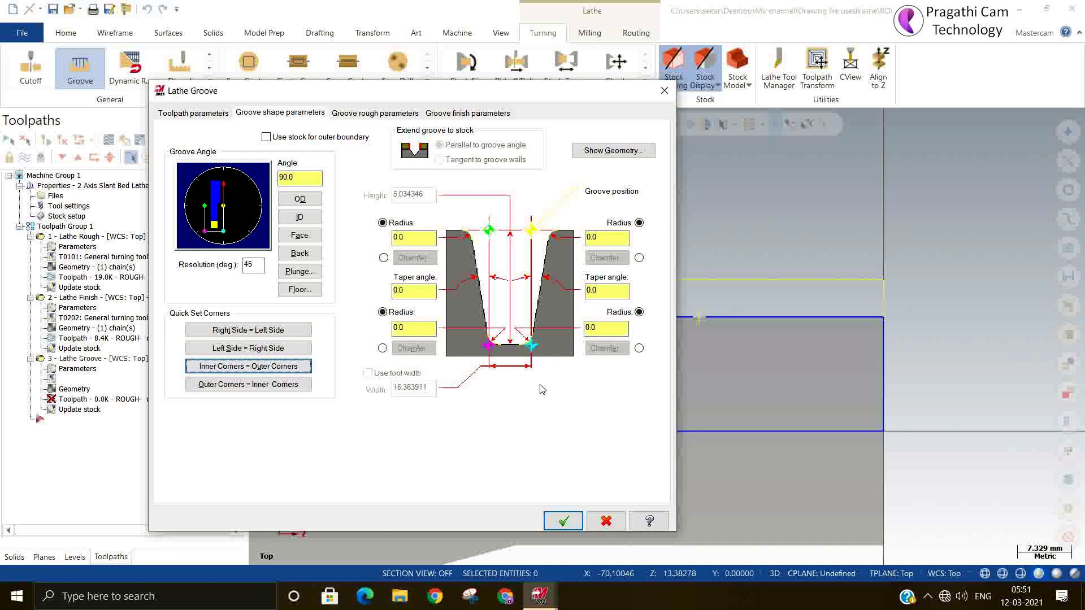
click(599, 328)
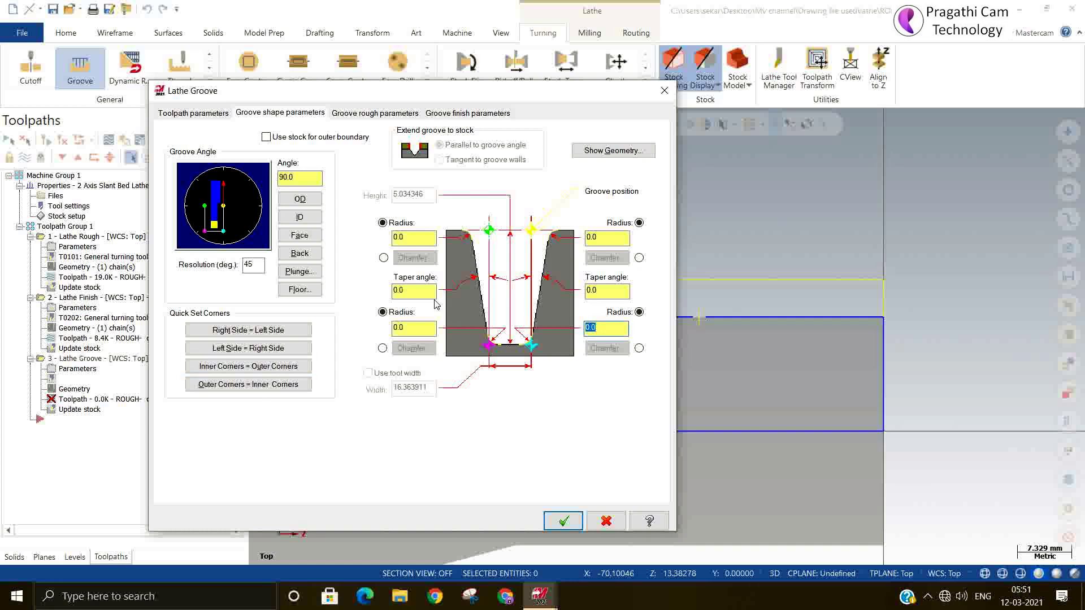
text(3)
click(247, 385)
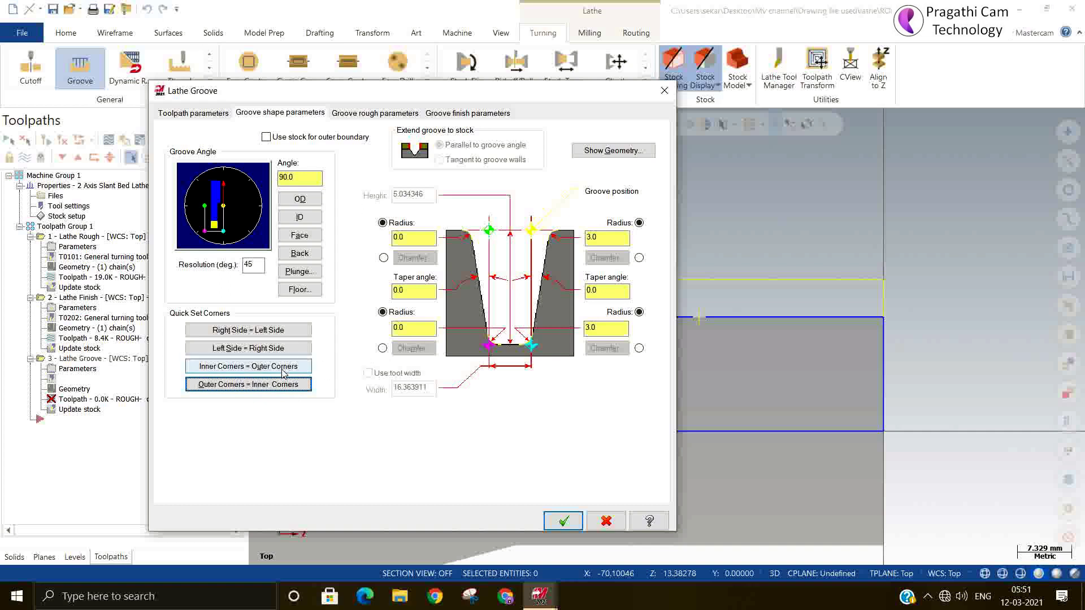
click(260, 331)
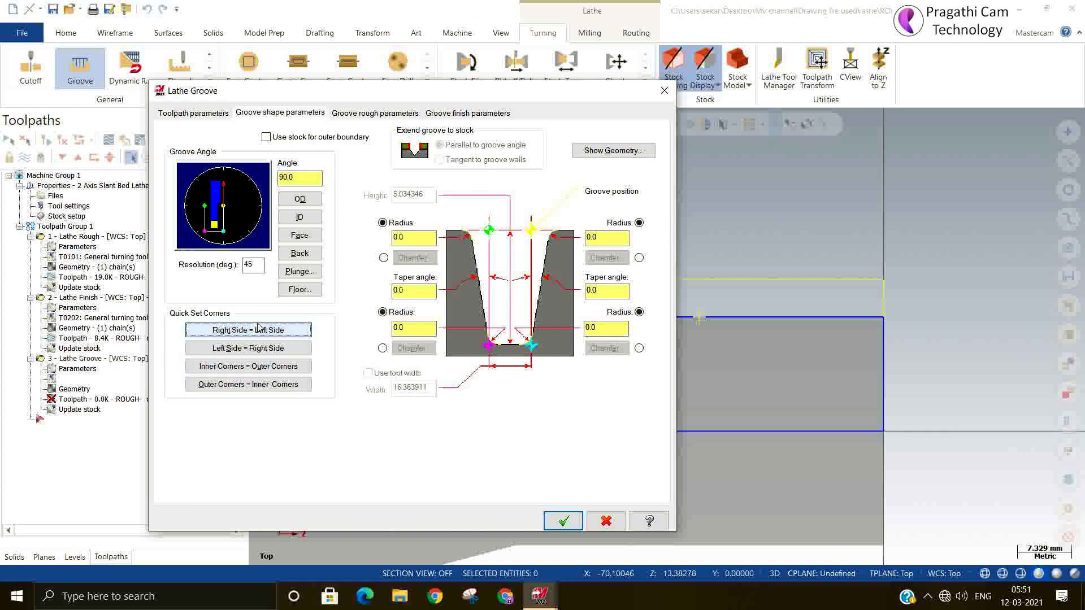
click(617, 327)
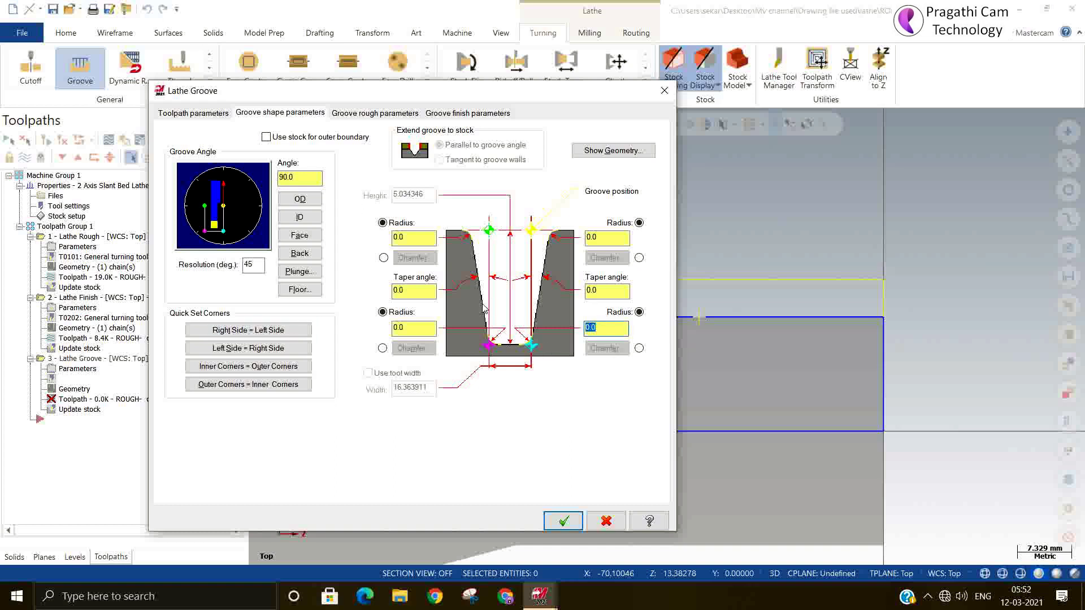
text(2)
click(590, 239)
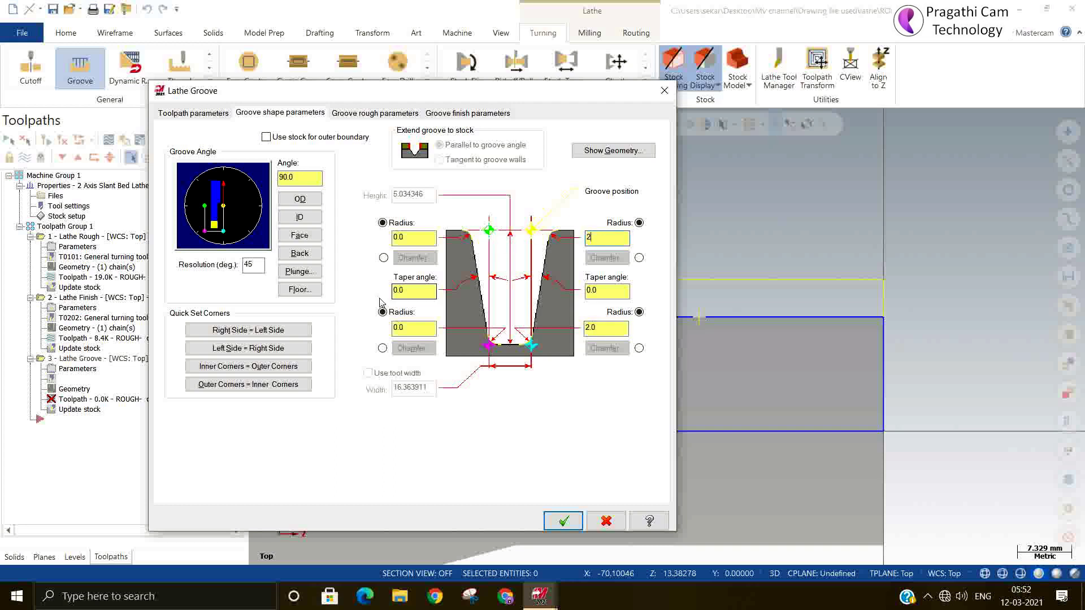
click(266, 334)
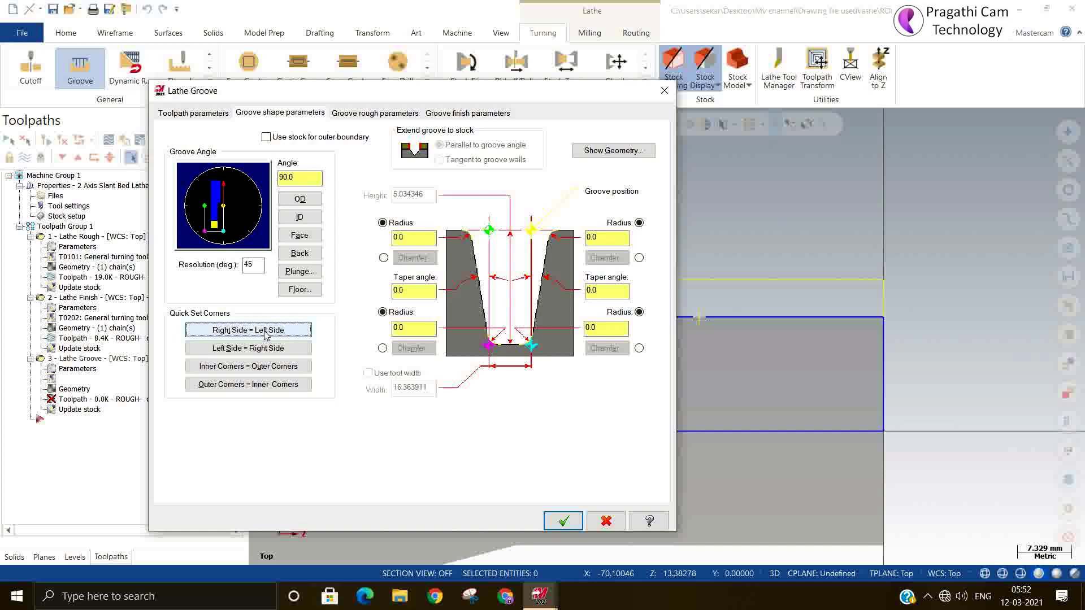
Set both right corner radii to 2, copy them to the left, and generate the toolpath.
click(616, 330)
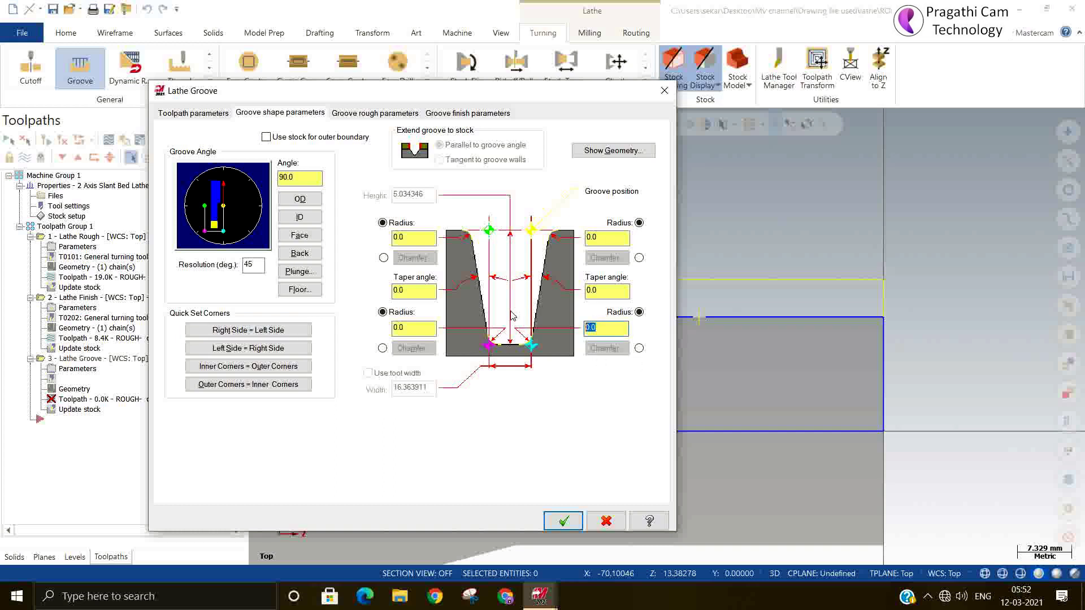
text(2)
click(605, 237)
text(2)
click(281, 349)
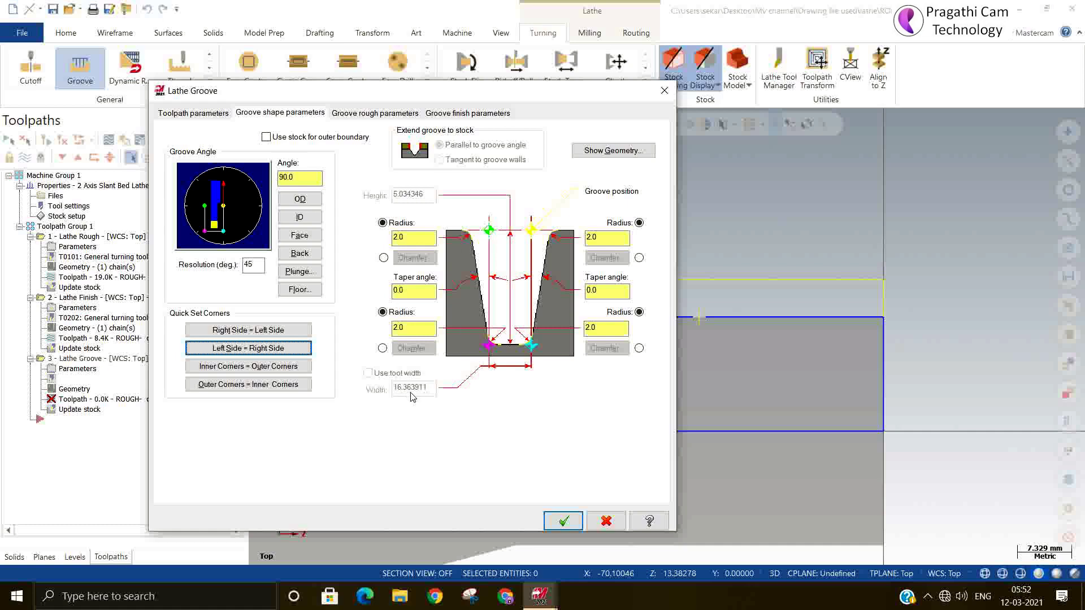
click(565, 523)
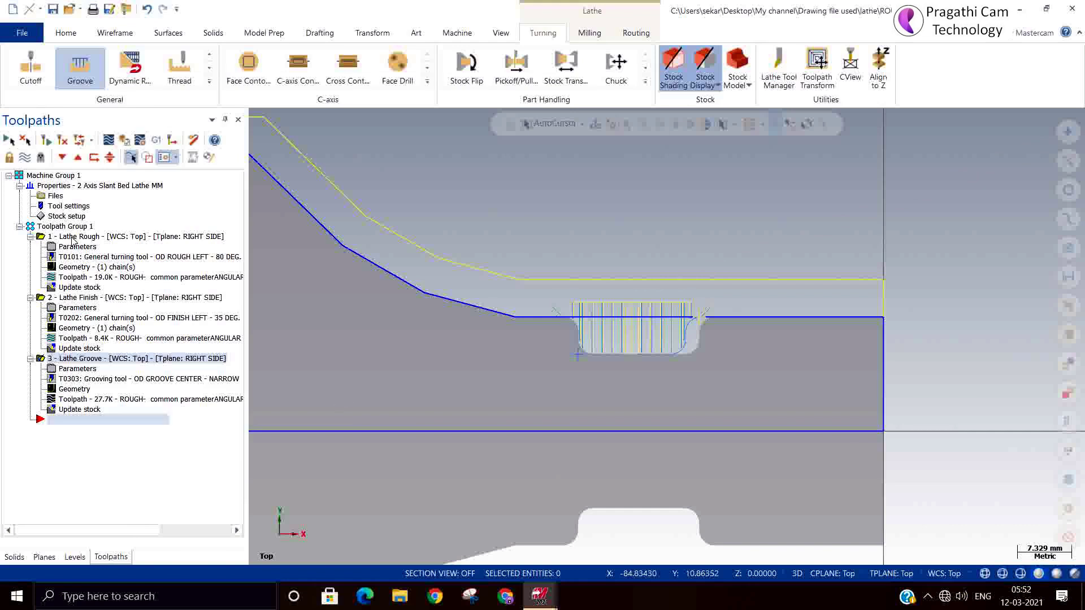
click(110, 143)
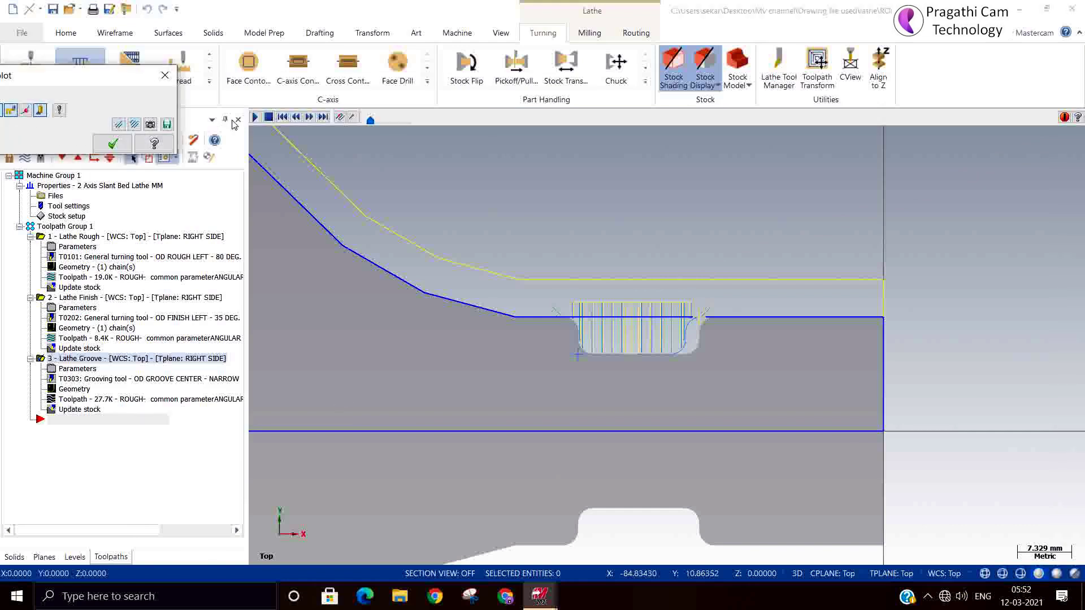
click(255, 118)
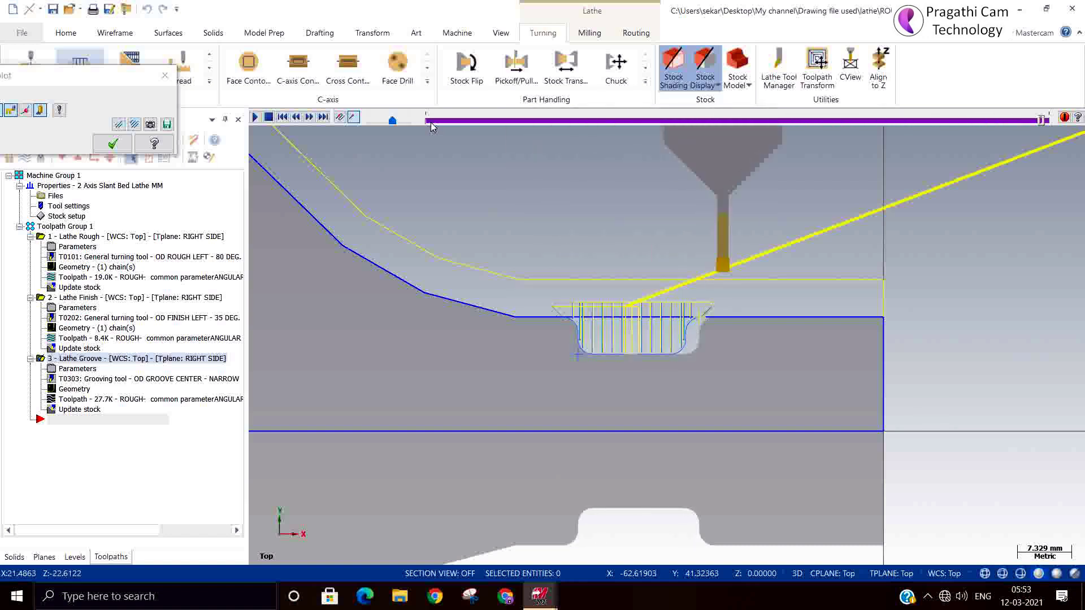
click(113, 144)
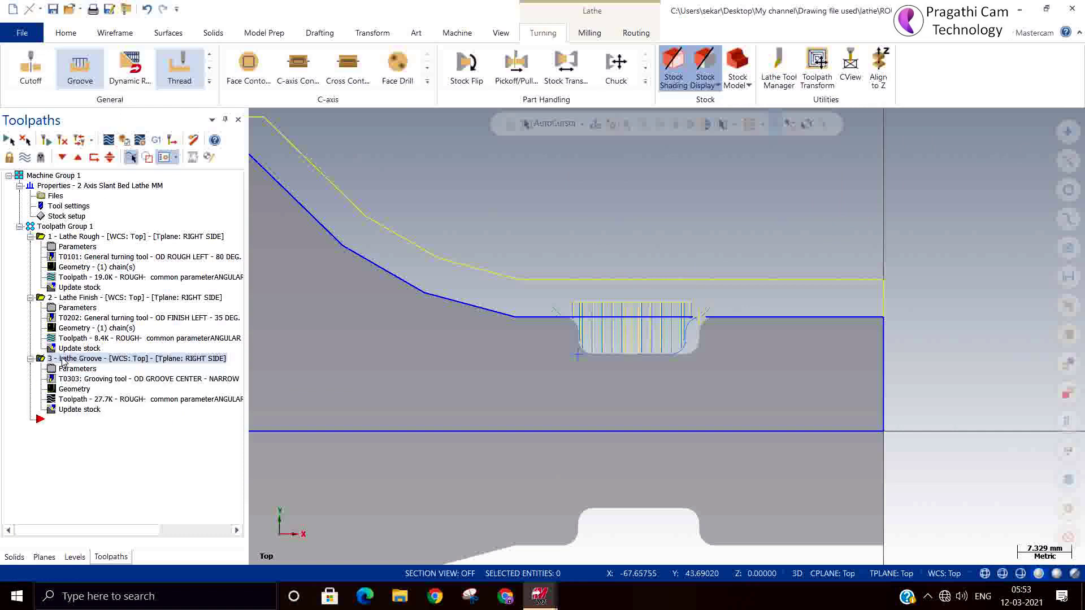
Delete the two-point Lathe Groove operation, then start a 3 Lines groove and cancel it.
key(Delete)
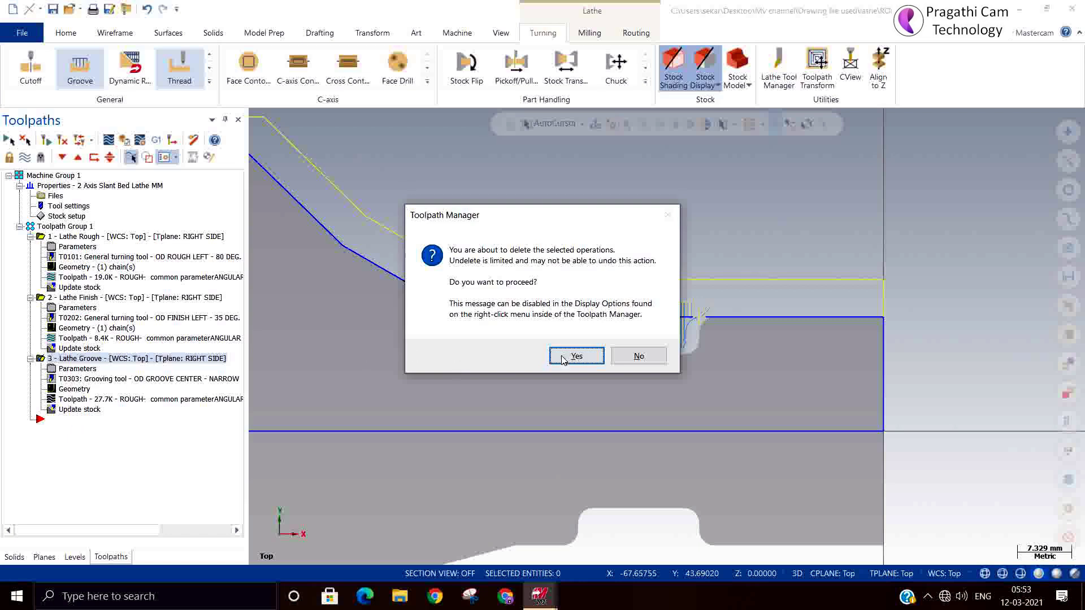
click(577, 356)
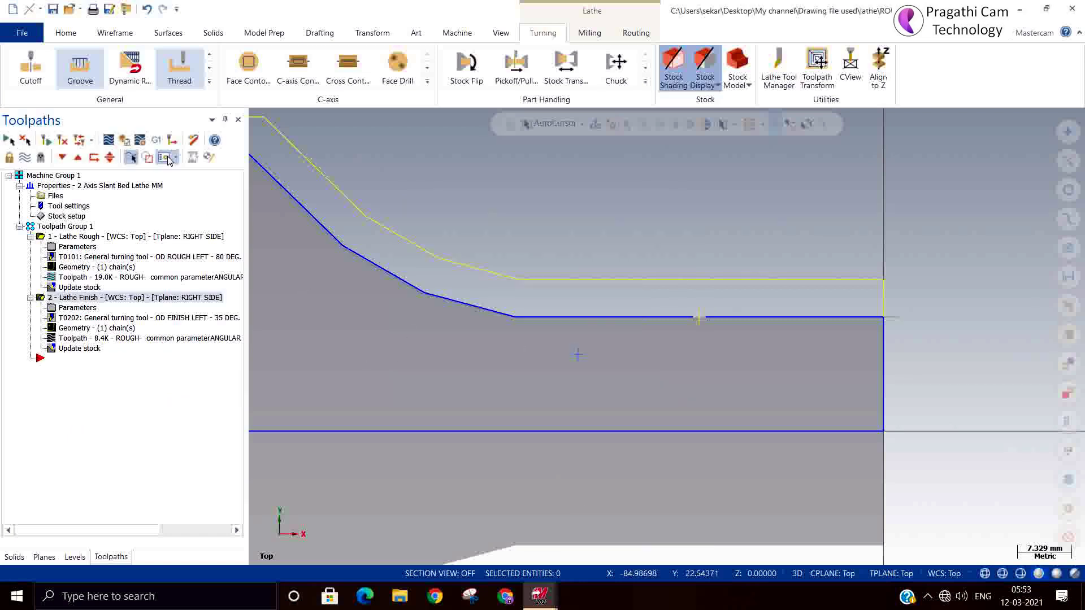
click(80, 68)
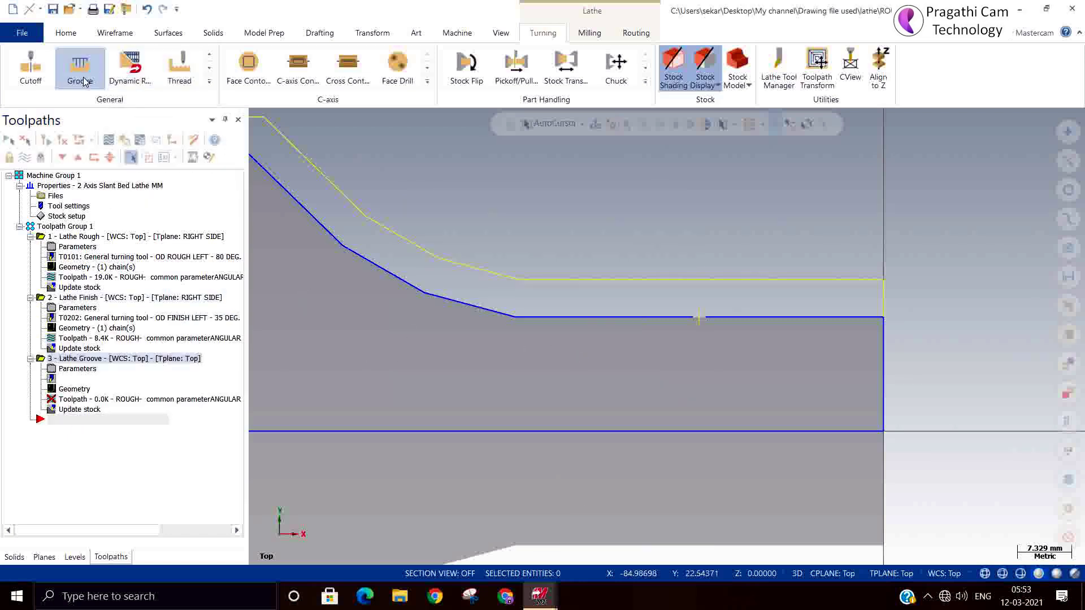
click(320, 157)
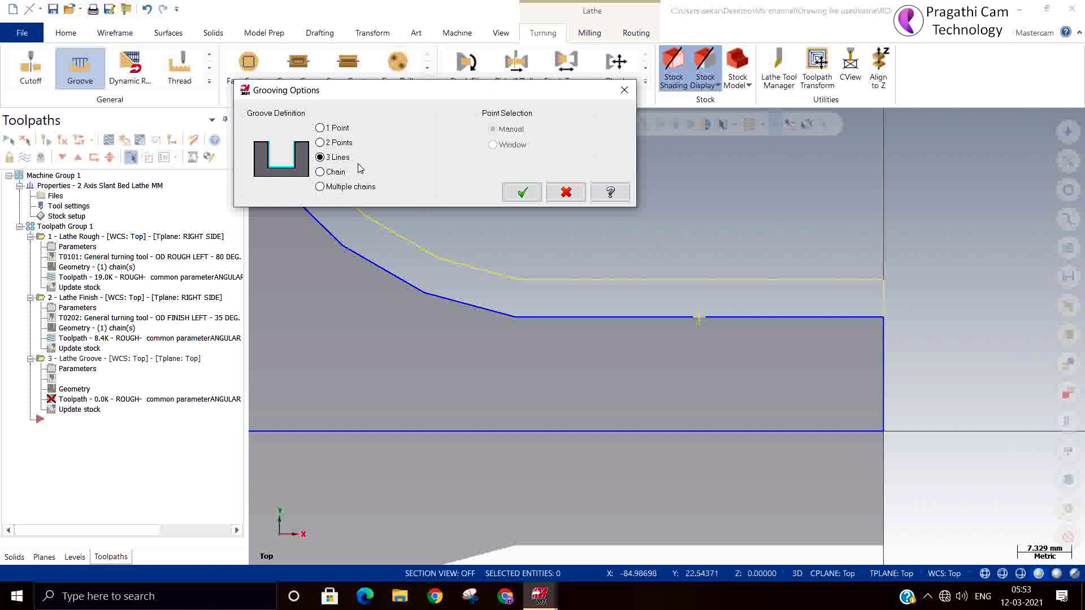
click(566, 192)
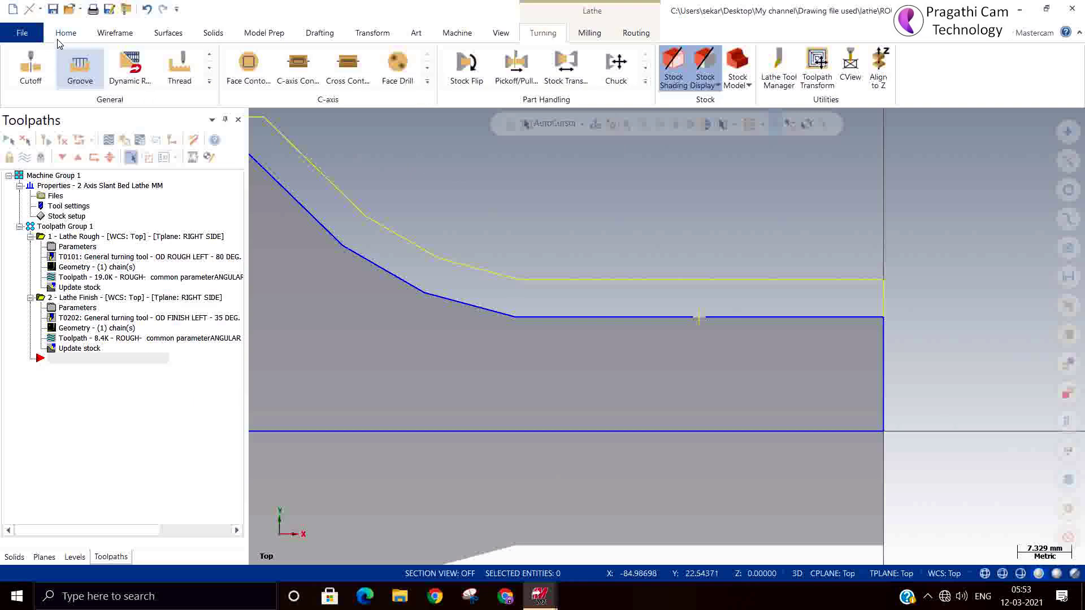
Begin opening a lathe part file, choosing not to save changes to the current part.
key(ctrl+o)
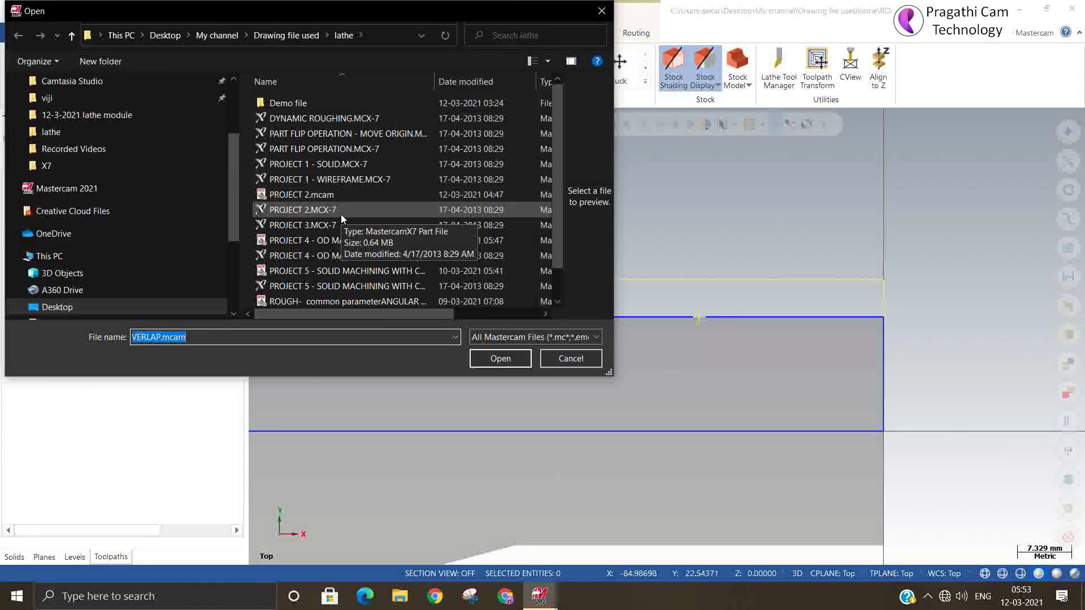
click(337, 120)
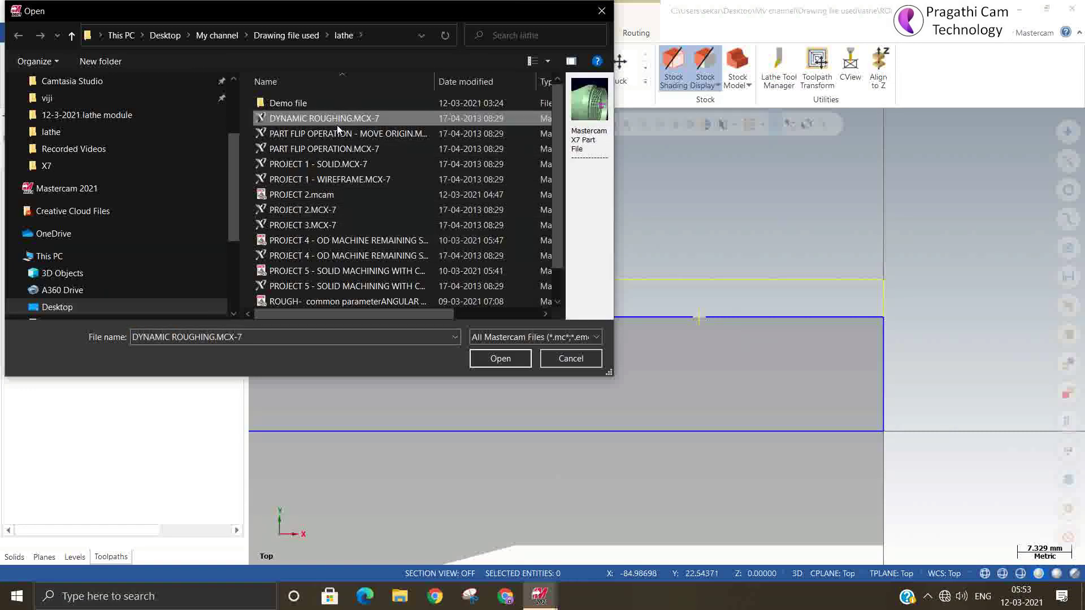
click(335, 134)
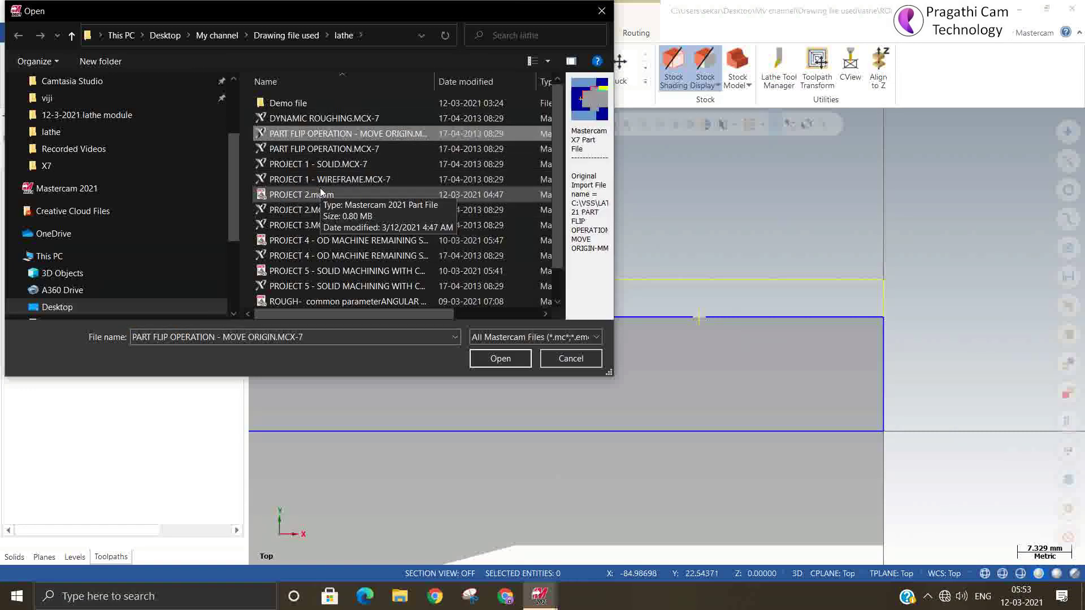
click(315, 225)
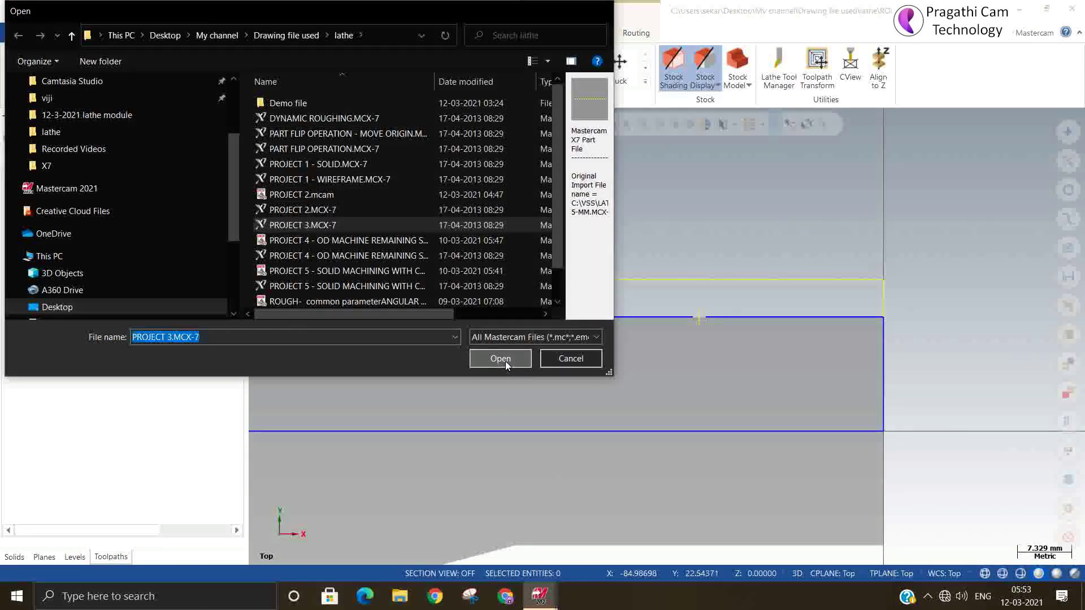
click(505, 361)
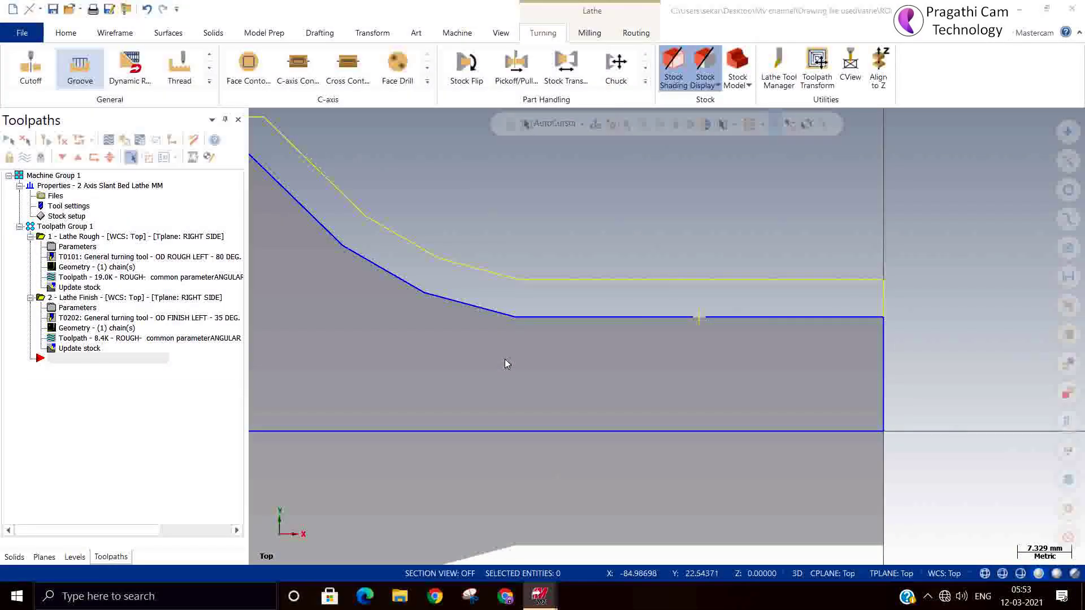
click(582, 323)
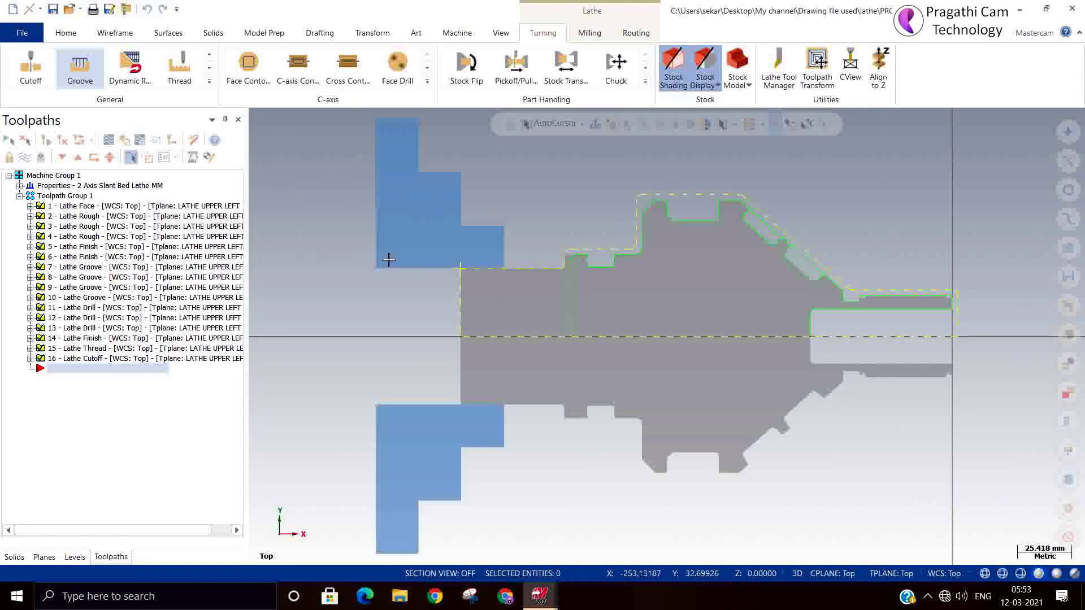
Browse the lathe folder and open PROJECT 2.mcam.
click(70, 8)
scroll(355, 270, down, 1)
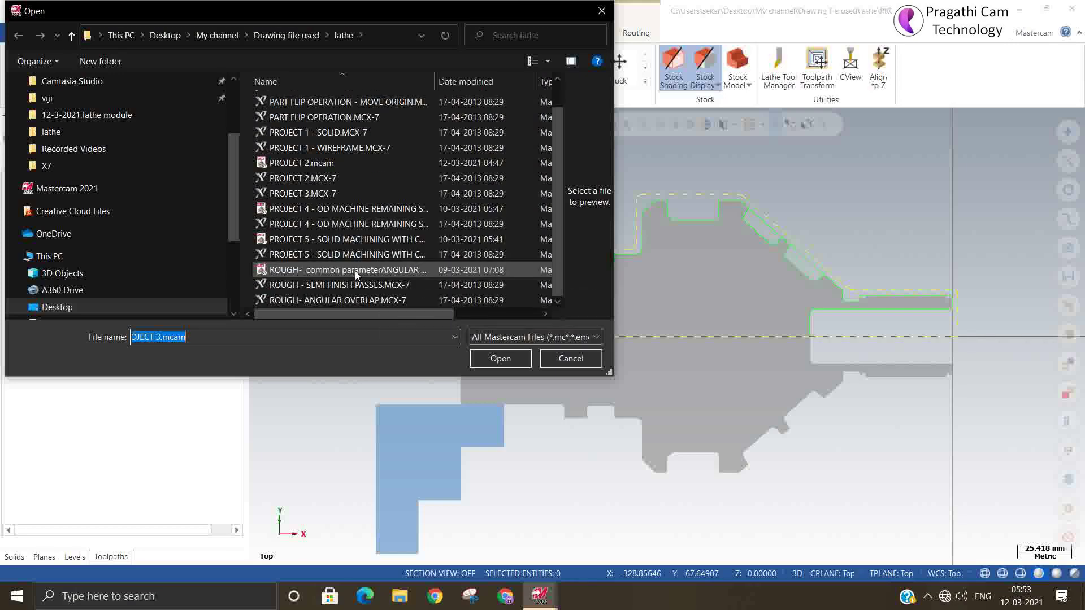
click(333, 270)
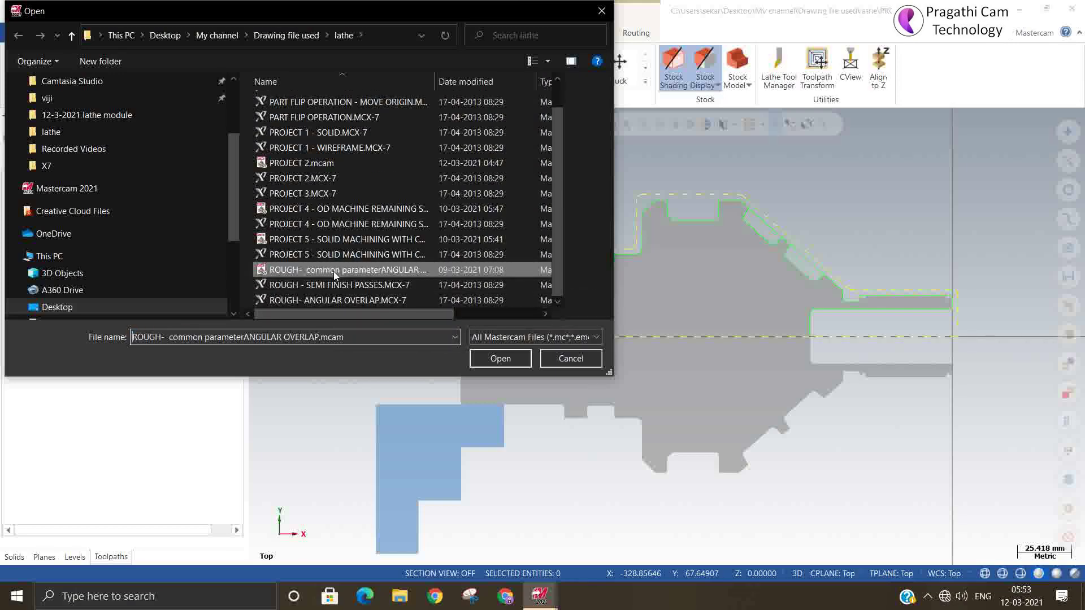
click(508, 364)
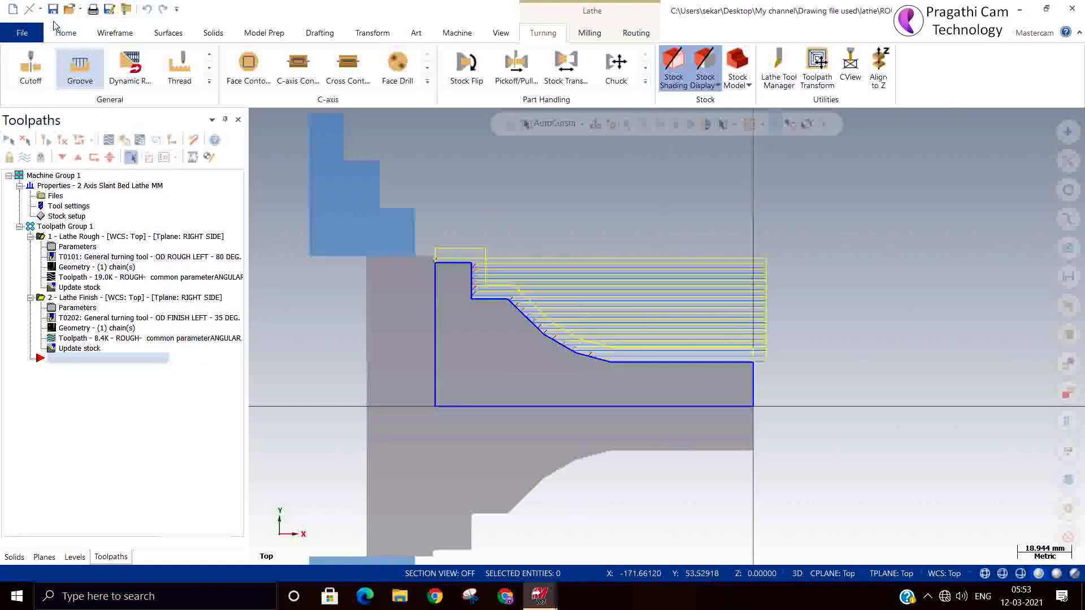
click(70, 9)
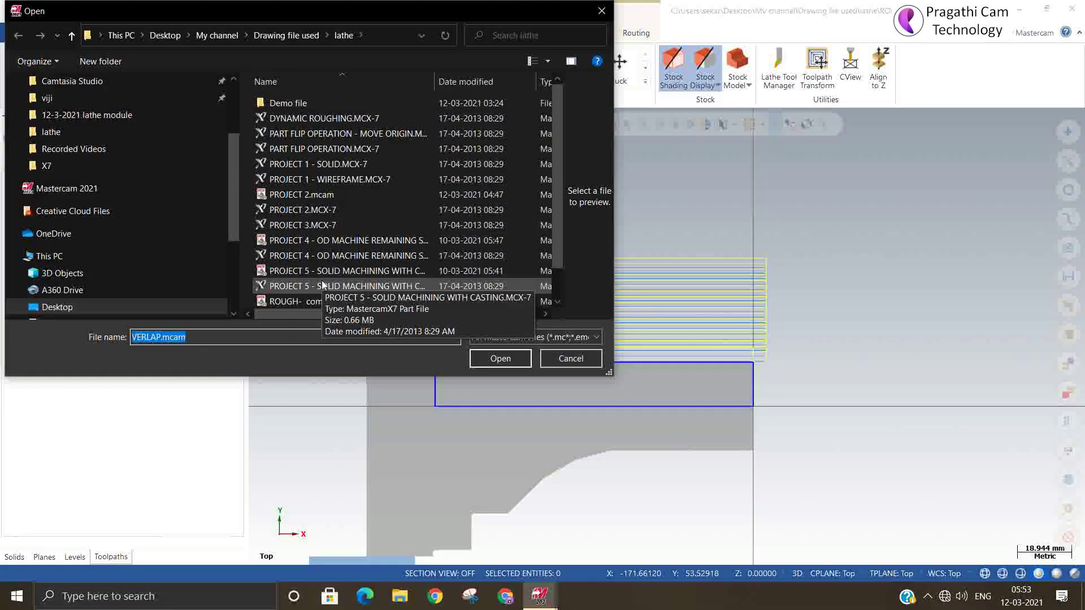
click(340, 240)
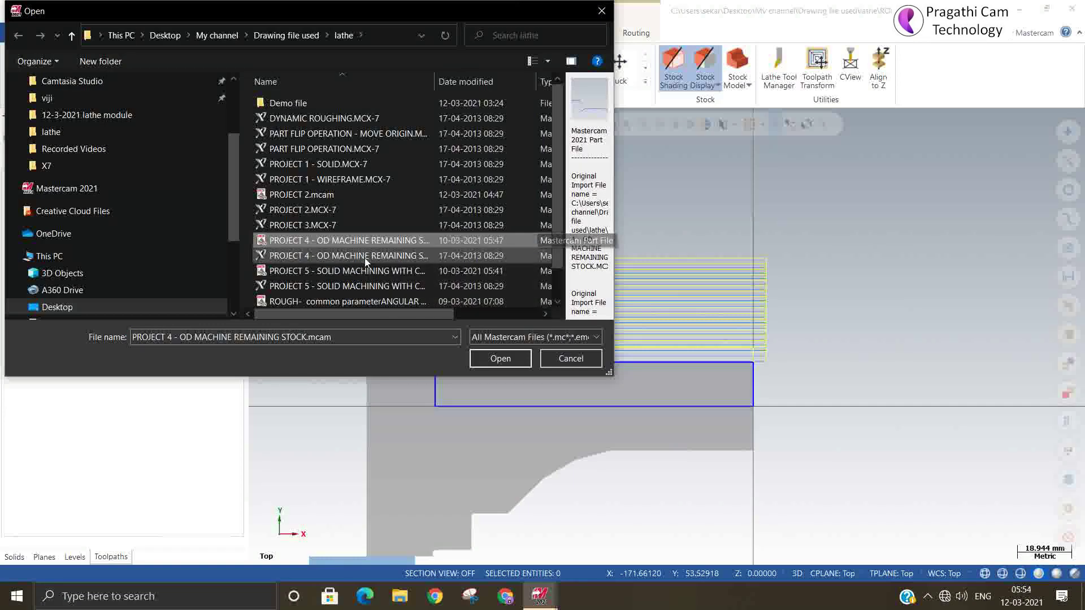
click(314, 198)
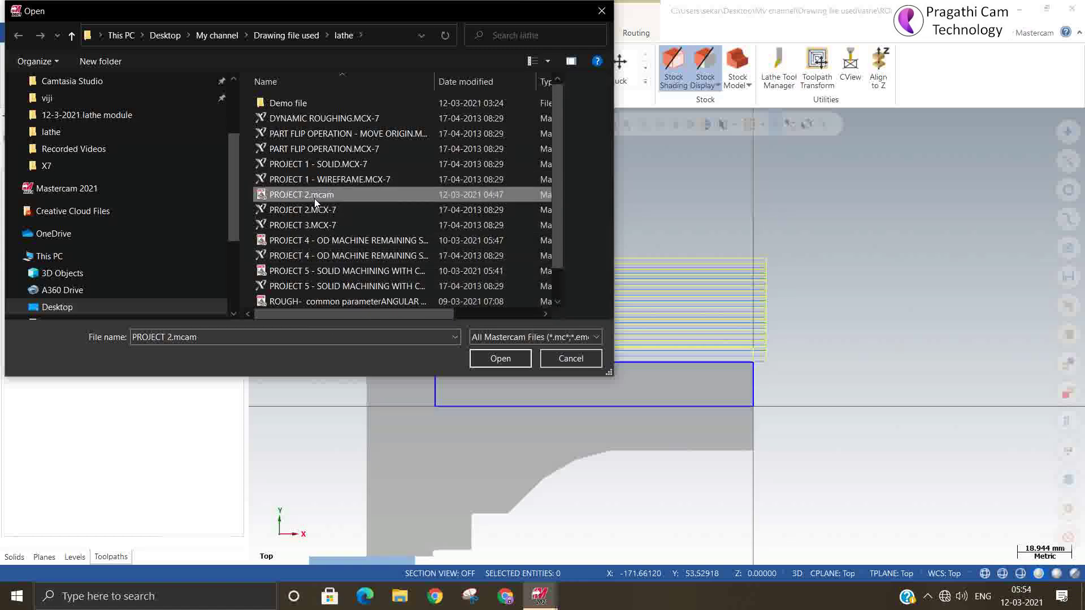
click(497, 358)
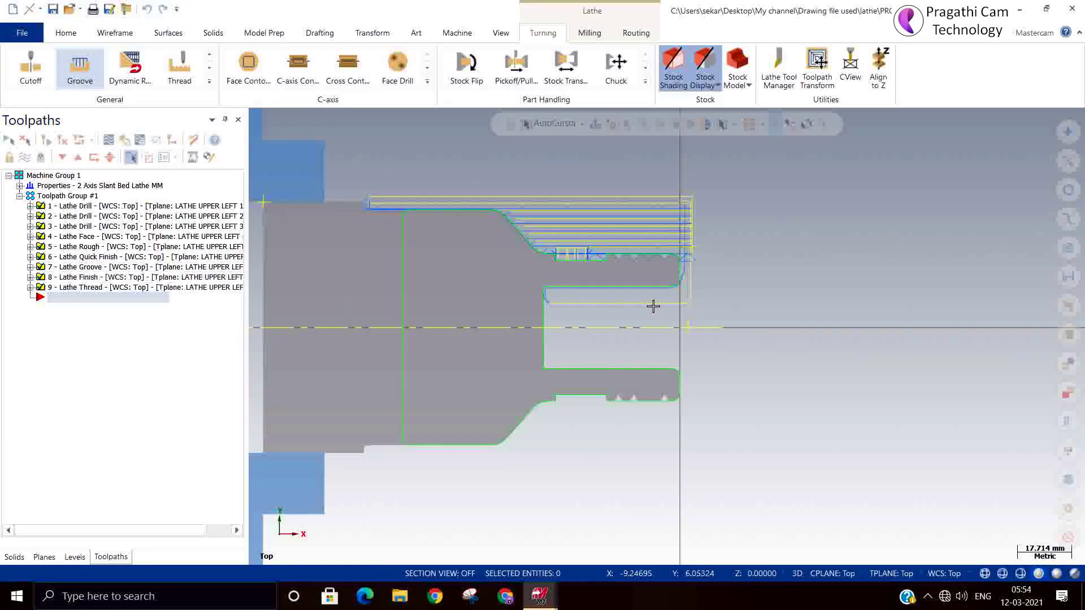
Delete the Lathe Groove operation 7 and the Lathe Finish operation.
scroll(644, 291, up, 3)
scroll(545, 233, up, 3)
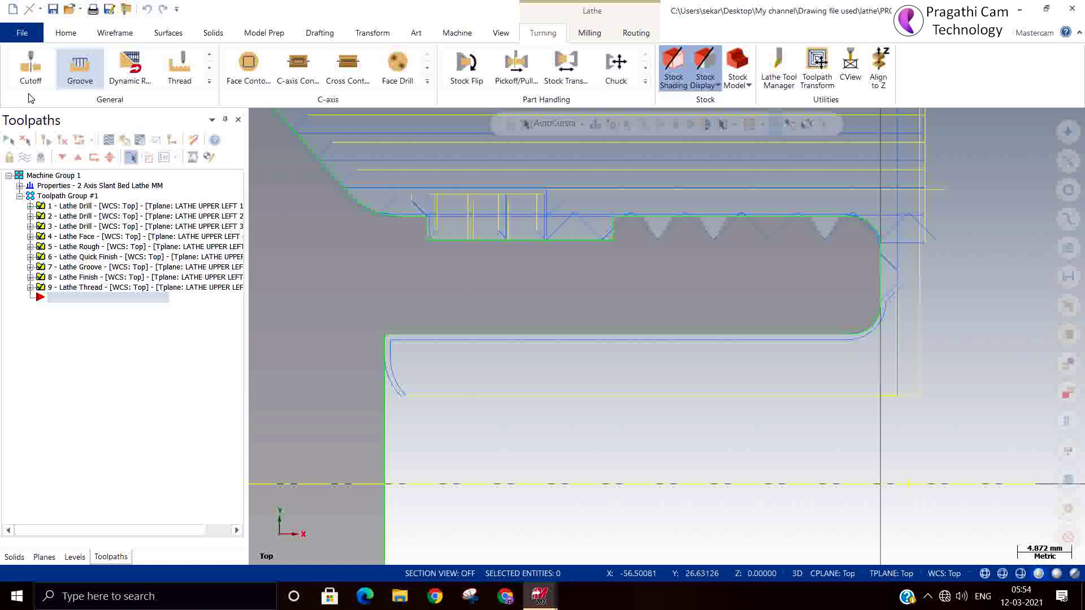
click(77, 270)
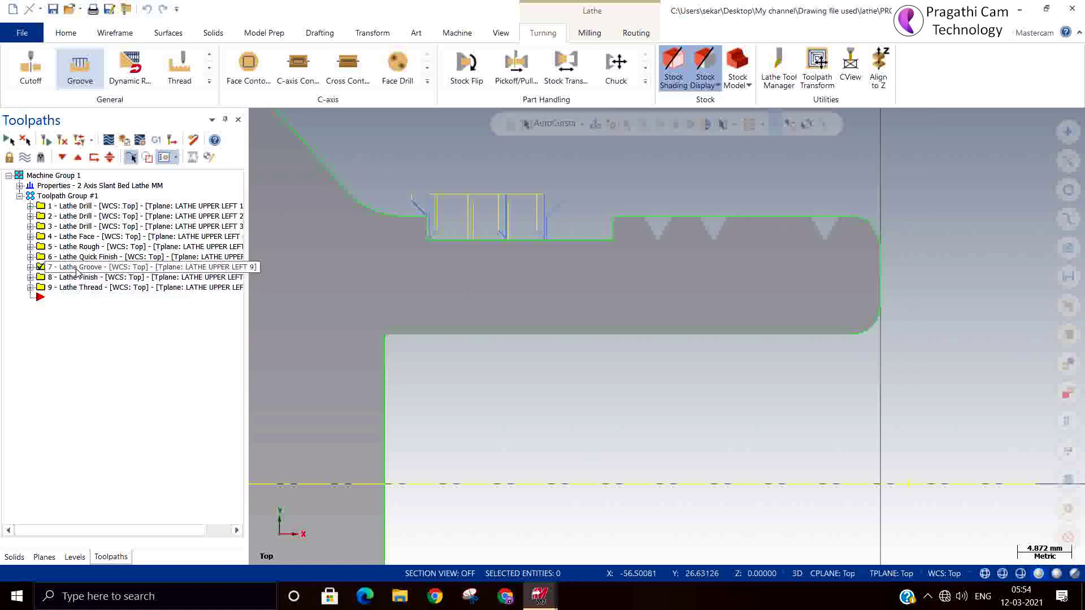
key(Delete)
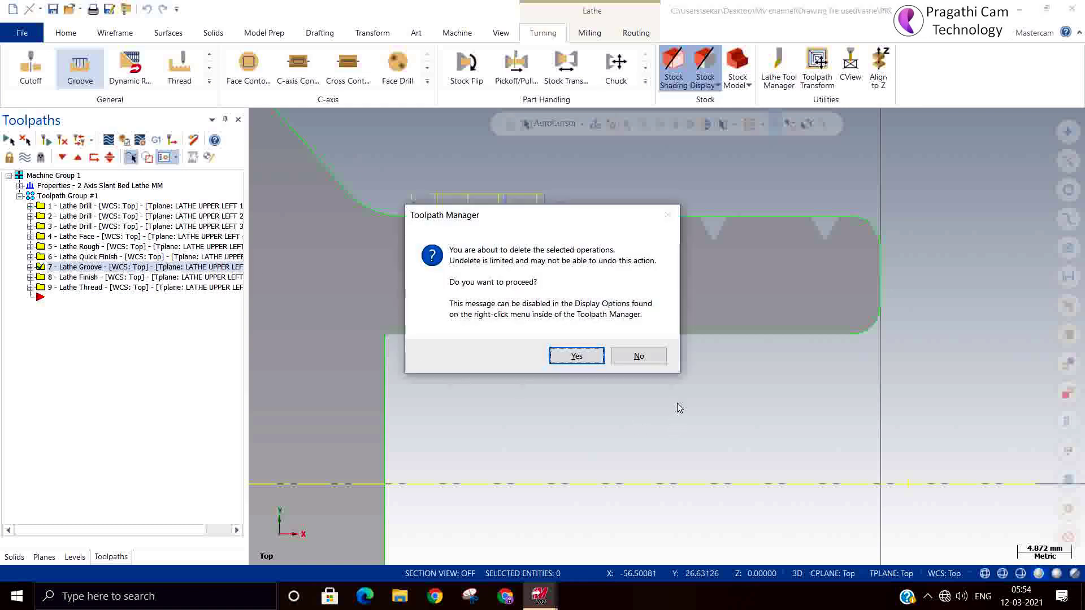
click(579, 356)
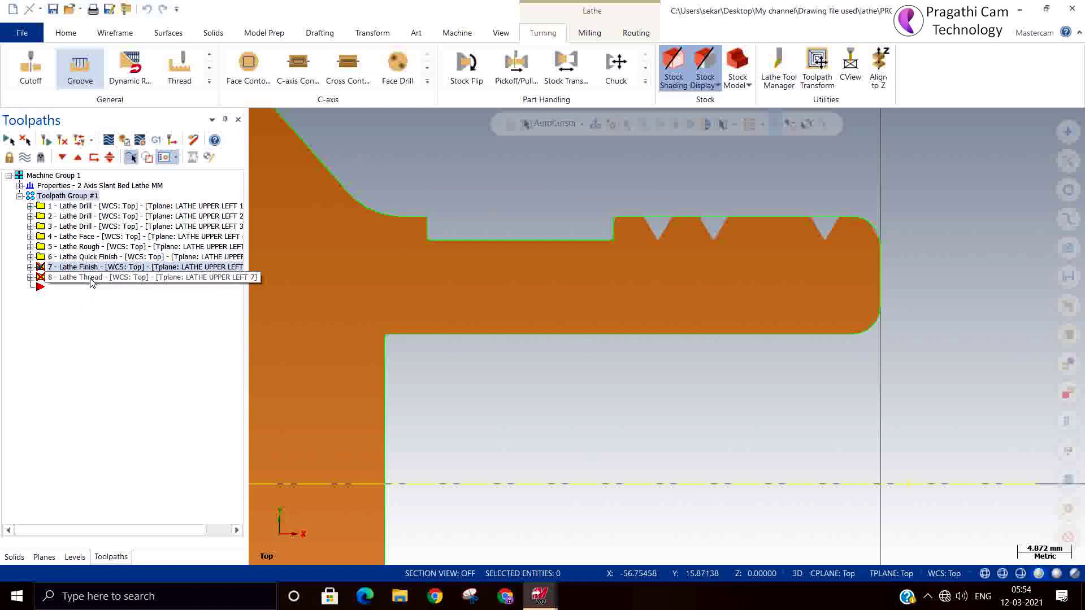
key(Delete)
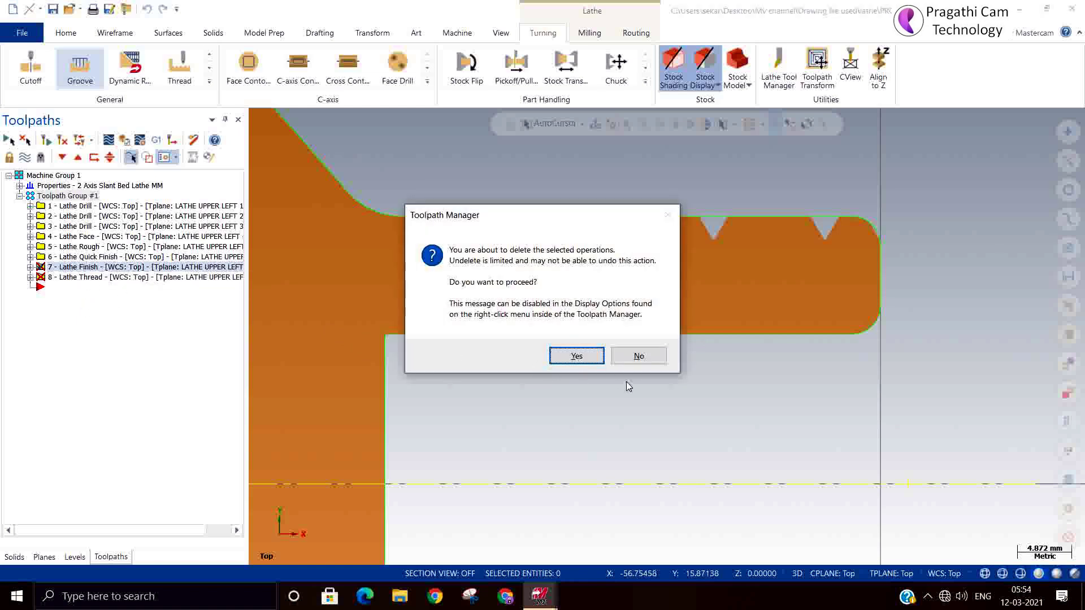
click(577, 356)
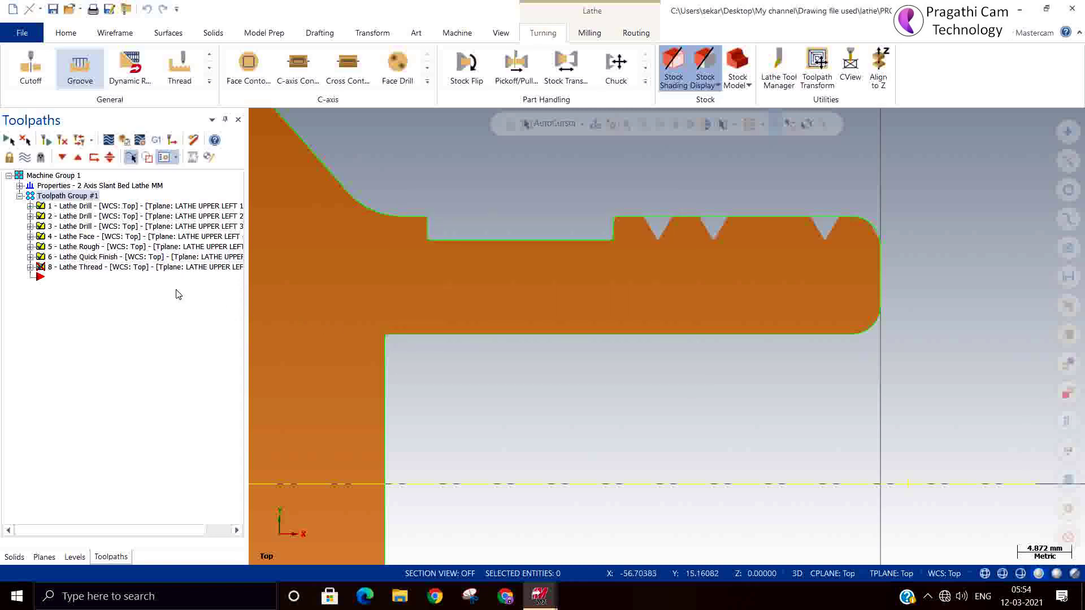
Delete the Lathe Thread operation and regenerate all six remaining operations.
click(119, 268)
key(Delete)
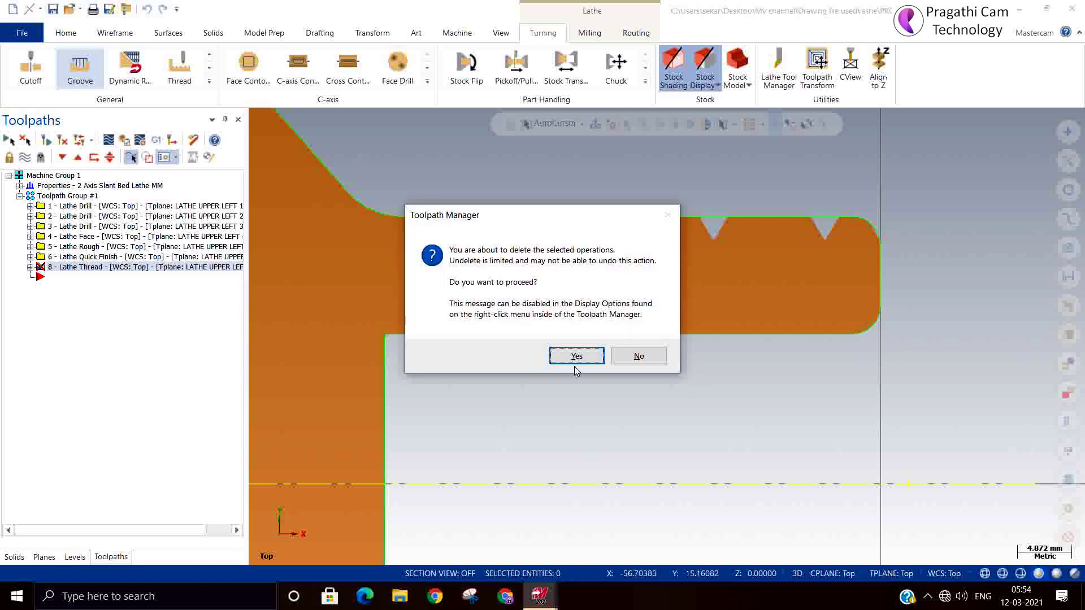
click(569, 361)
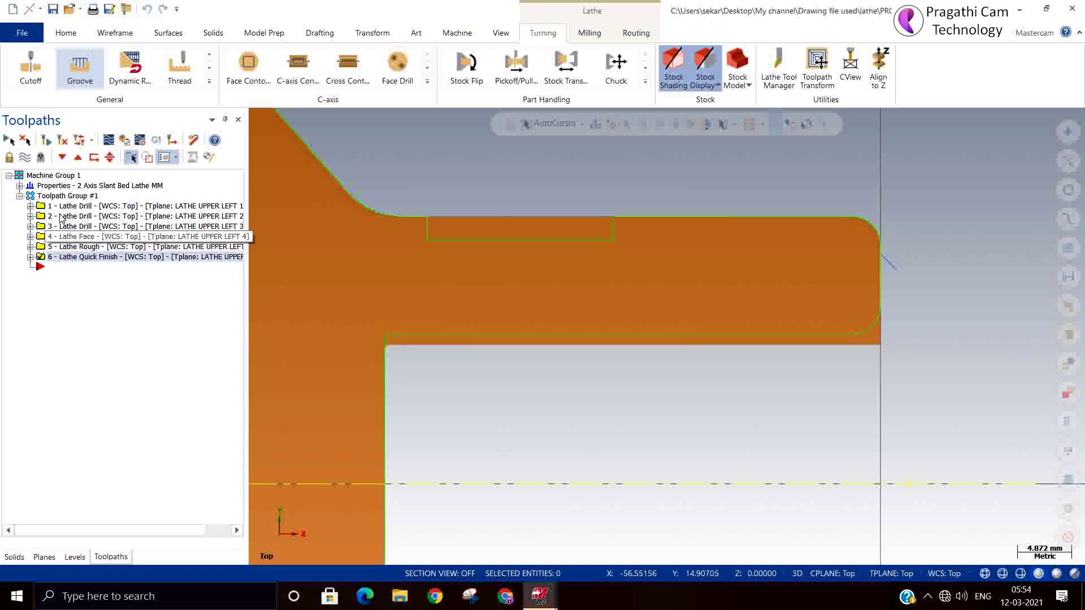
click(8, 139)
click(46, 140)
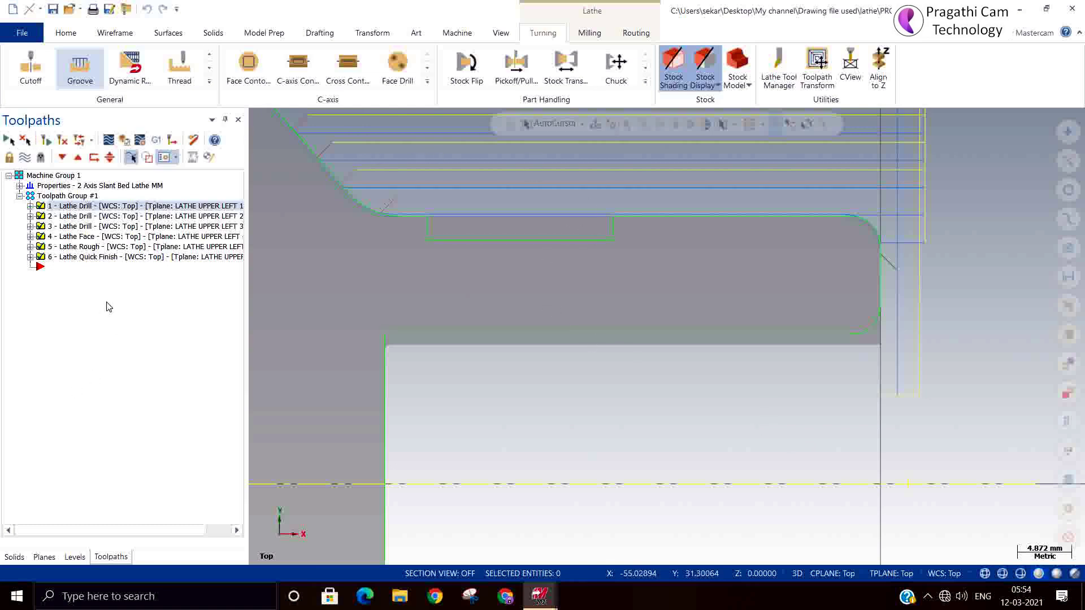
Create a 3 Lines groove toolpath by chaining the shallow groove's vertical and horizontal lines.
click(80, 69)
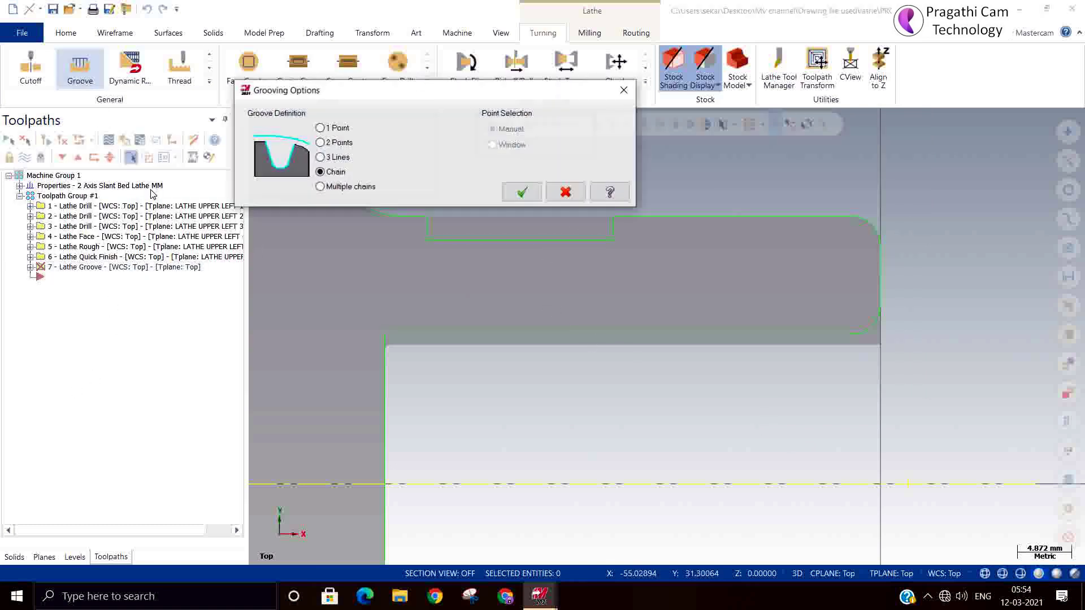
click(326, 158)
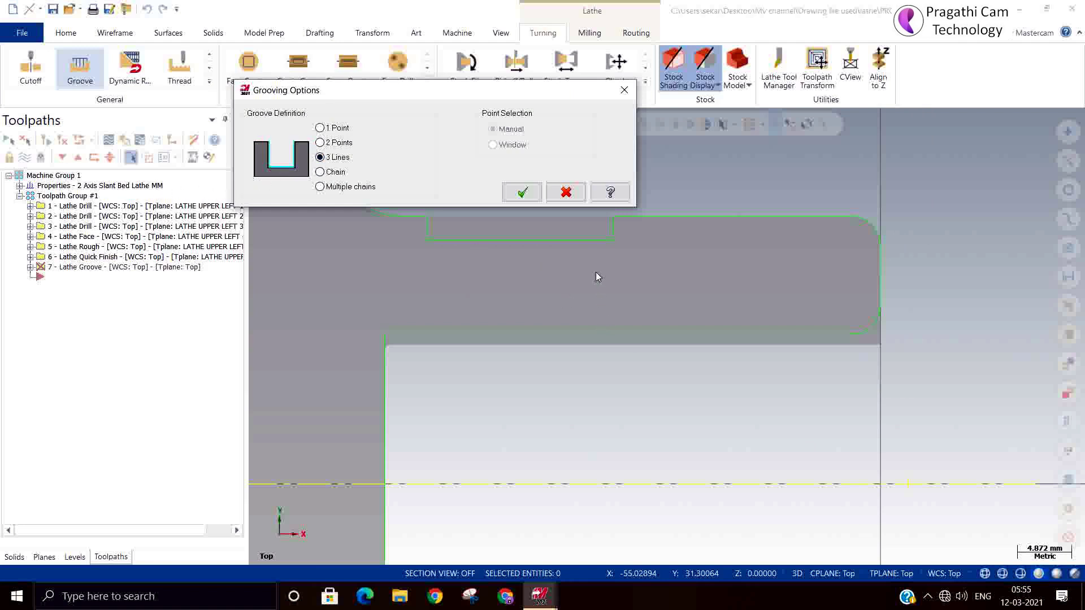
click(523, 192)
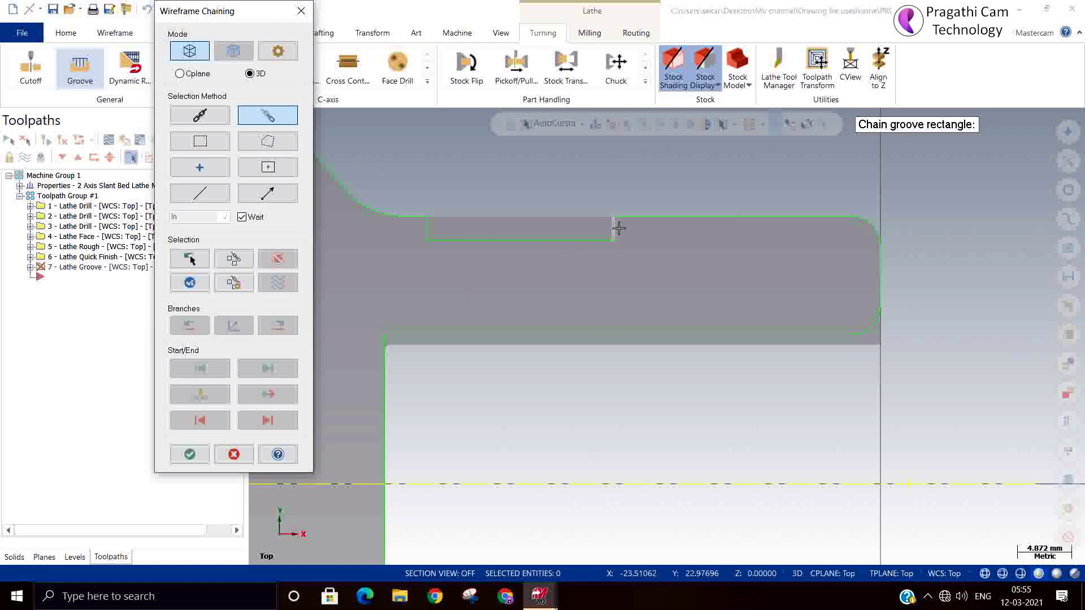
click(616, 228)
click(552, 239)
click(430, 227)
click(190, 454)
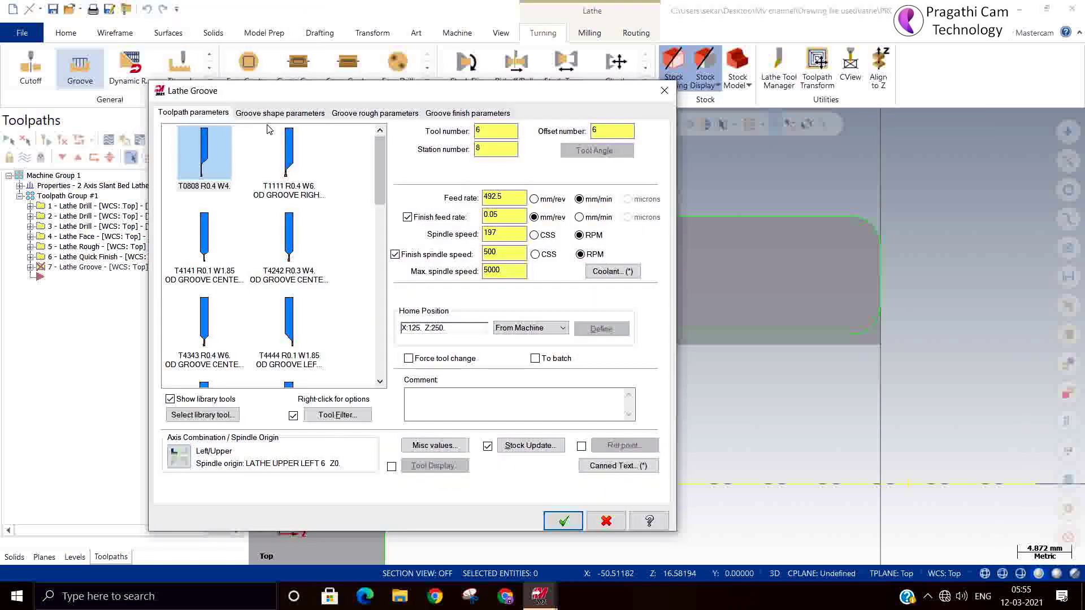
click(279, 114)
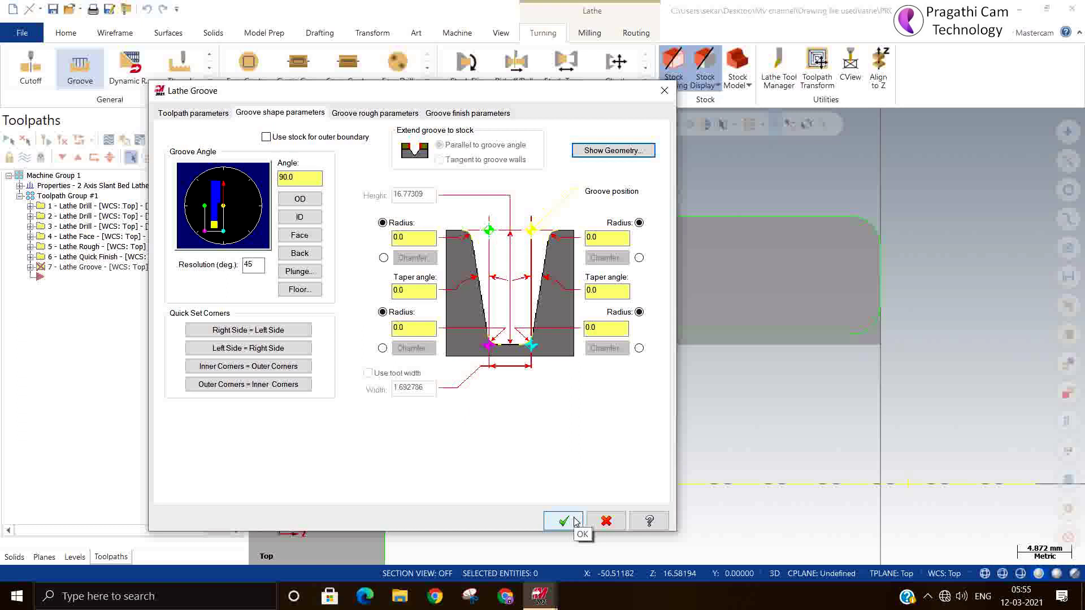
Set both lower groove corner radii to 1 and the upper radii to 2, then accept.
click(603, 327)
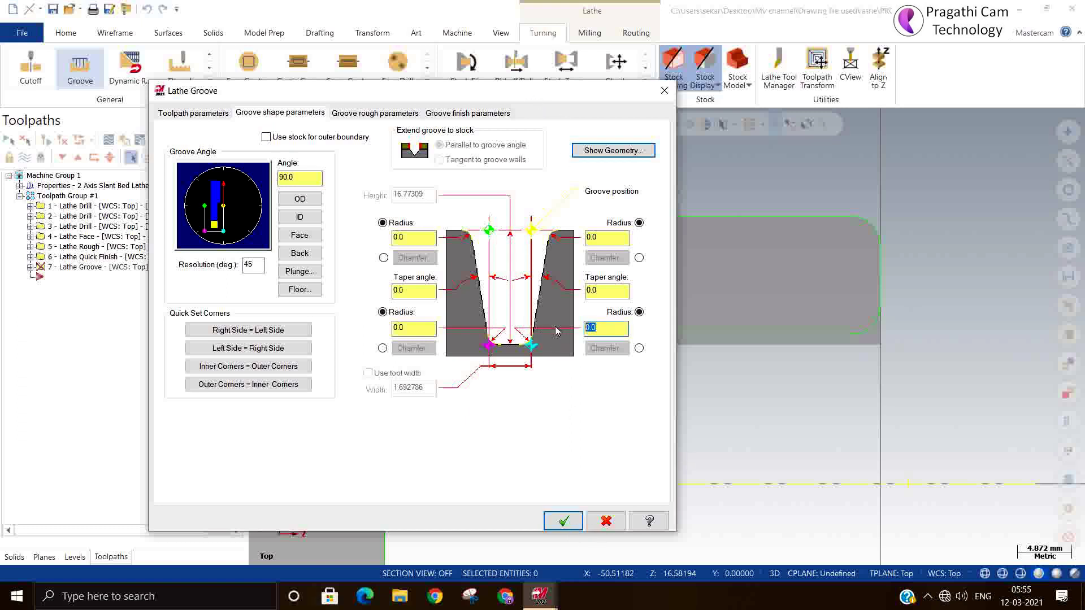
text(1)
click(421, 328)
text(1)
key(Tab)
key(Tab)
key(Tab)
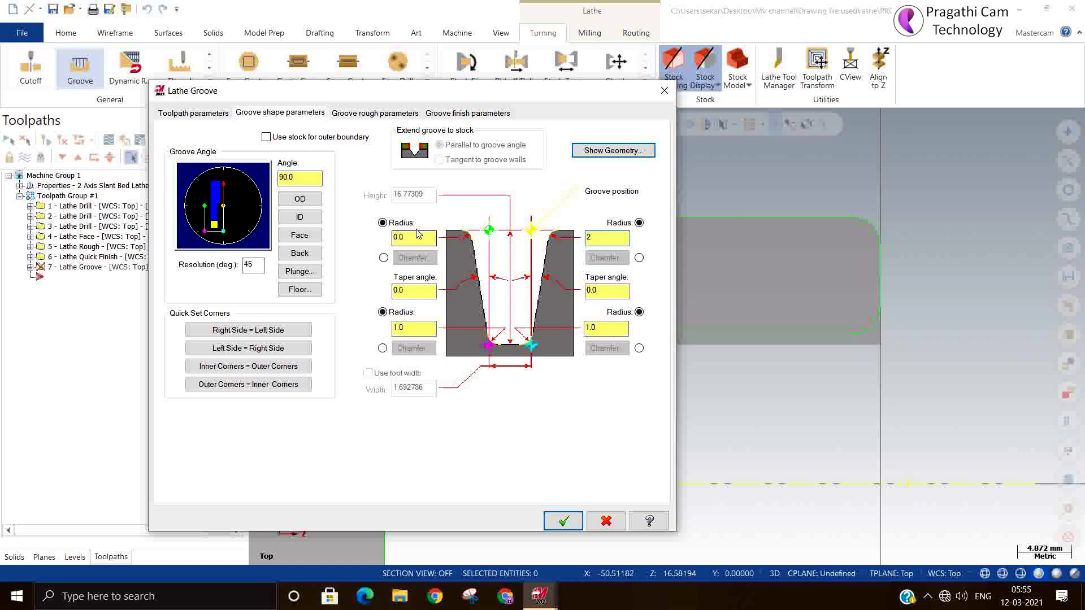
key(Tab)
text(2)
click(563, 521)
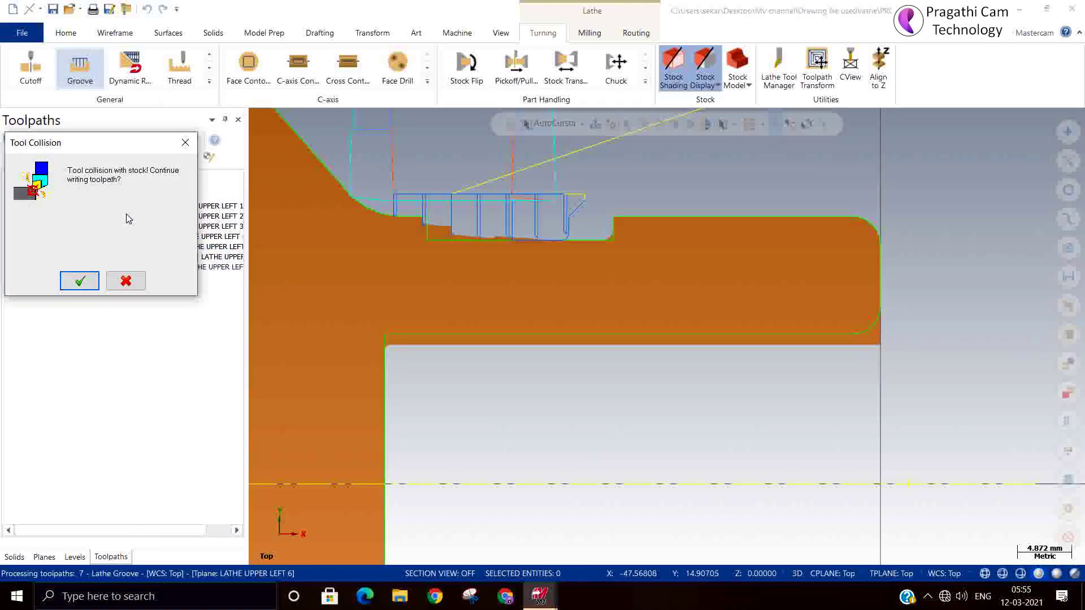
Accept the tool collision warning, then play and close the groove toolpath backplot.
click(64, 281)
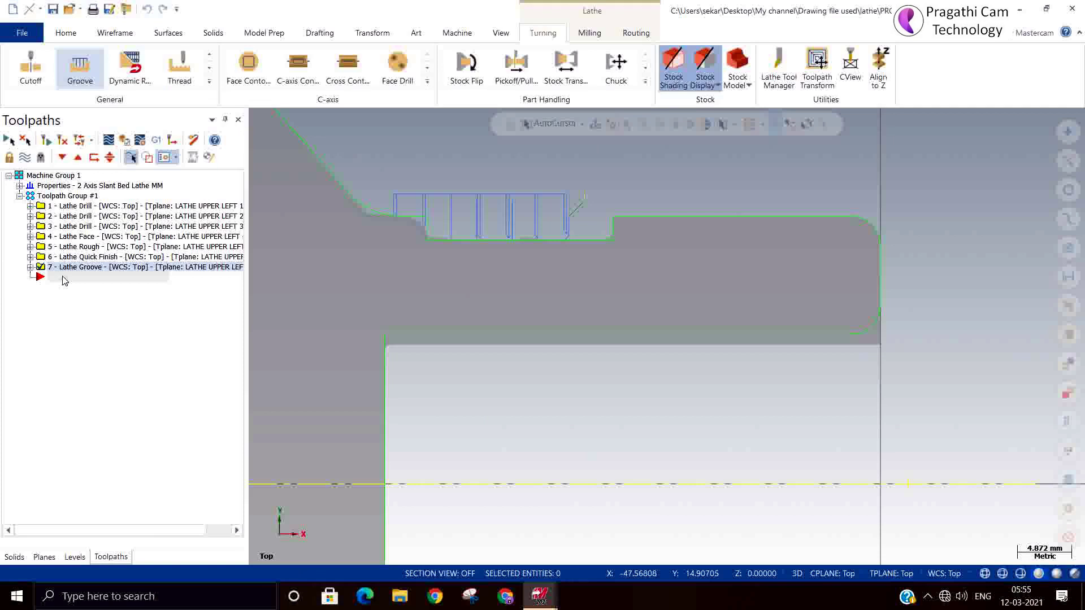
scroll(468, 288, up, 2)
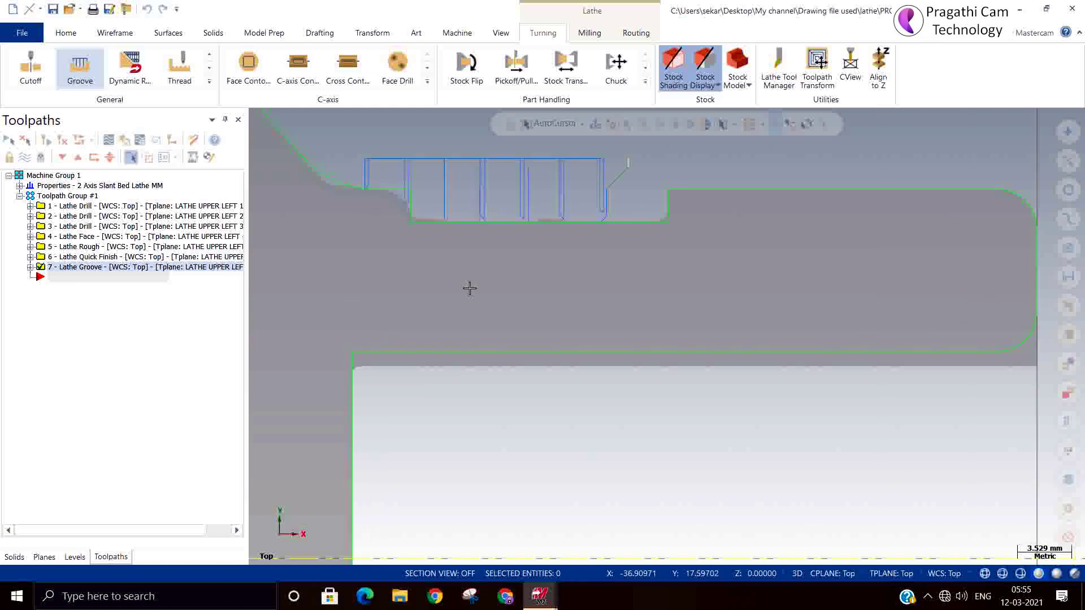
click(108, 139)
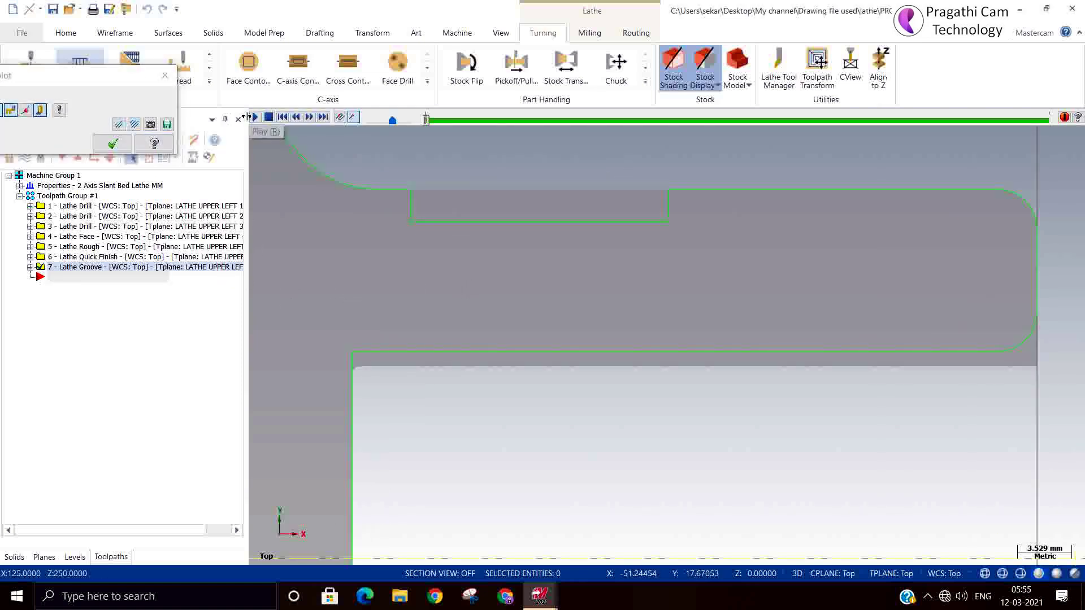
click(255, 117)
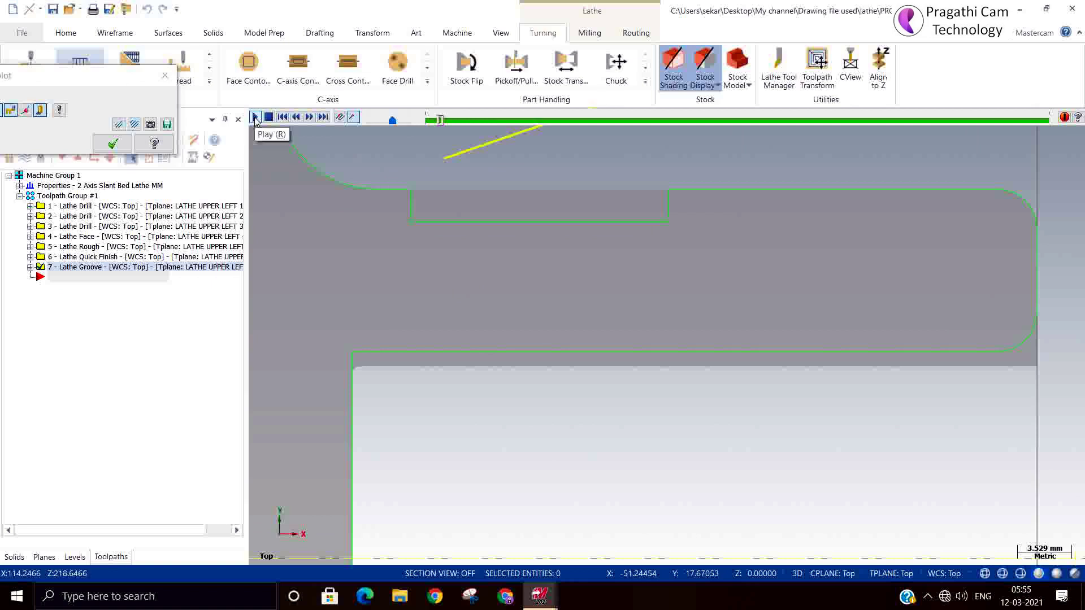
scroll(548, 341, down, 2)
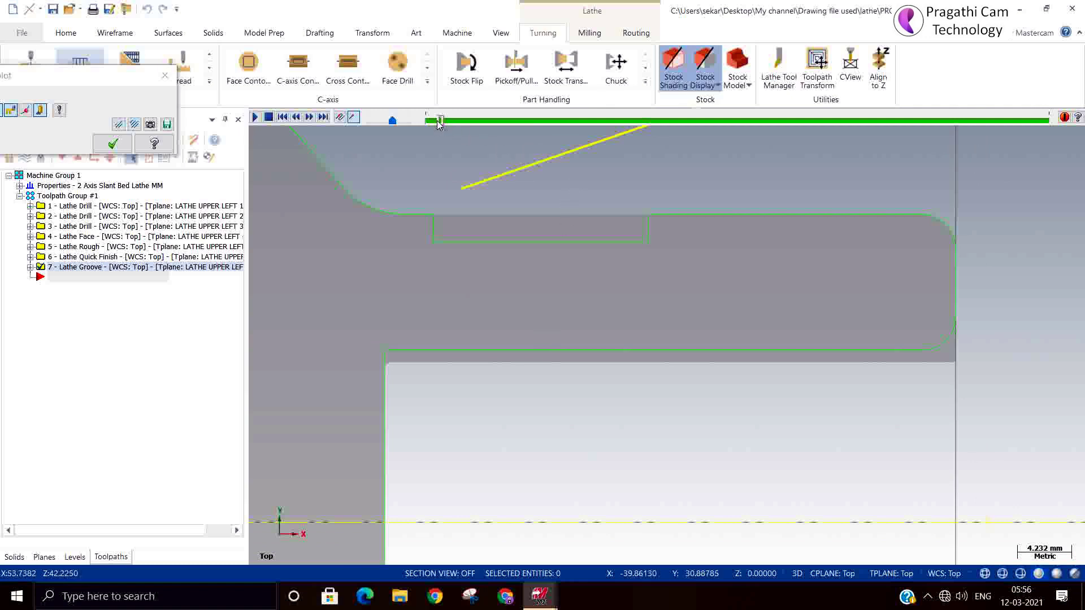
click(452, 120)
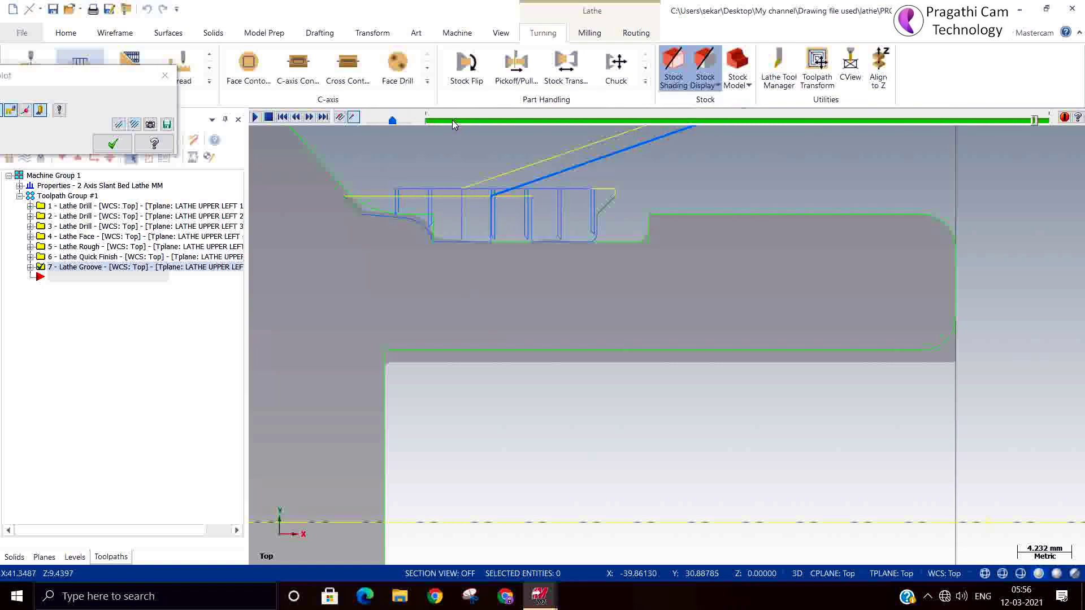
click(113, 144)
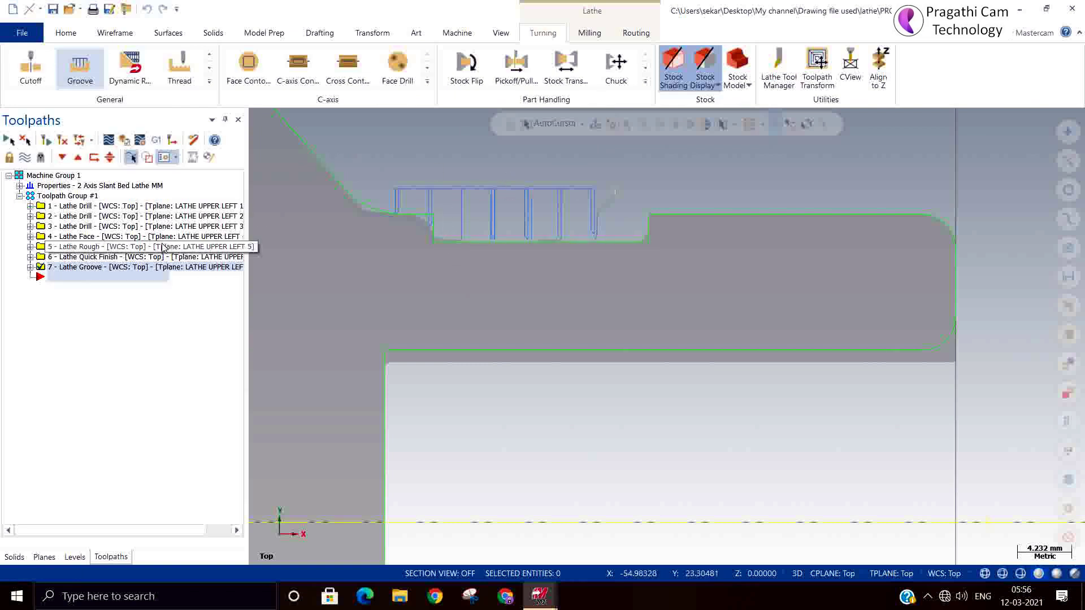
Change both top groove corner radii to 1, regenerate the toolpath, and open Backplot.
click(38, 269)
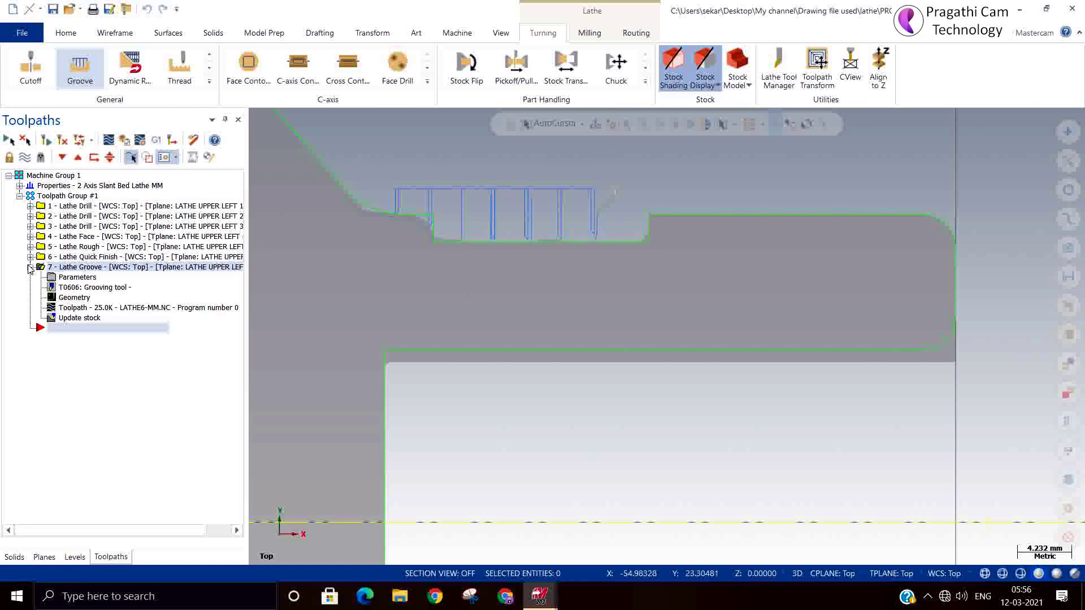
click(78, 277)
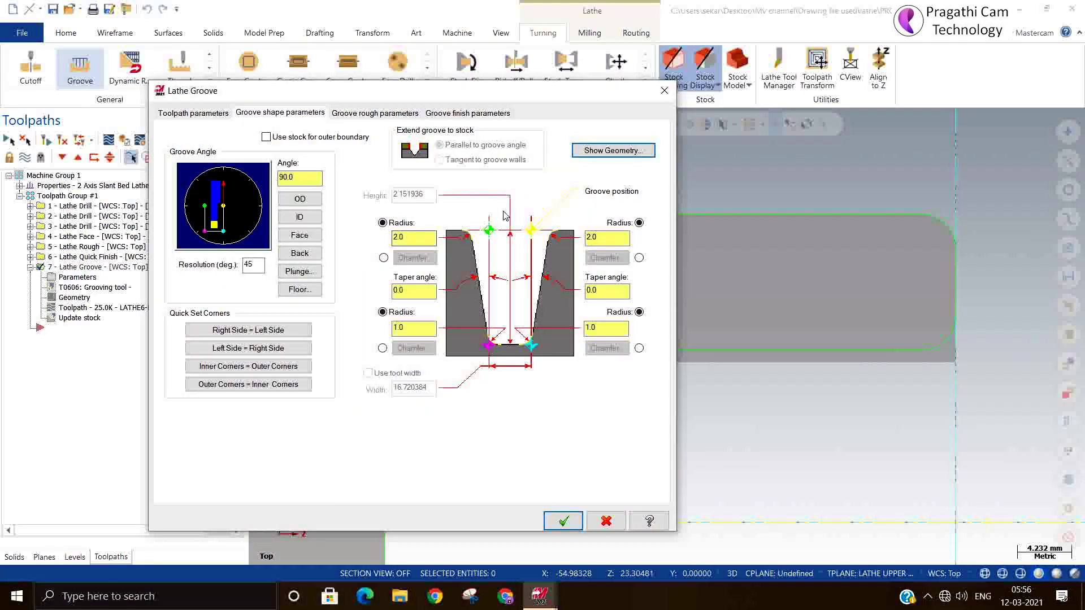
double_click(421, 236)
text(1)
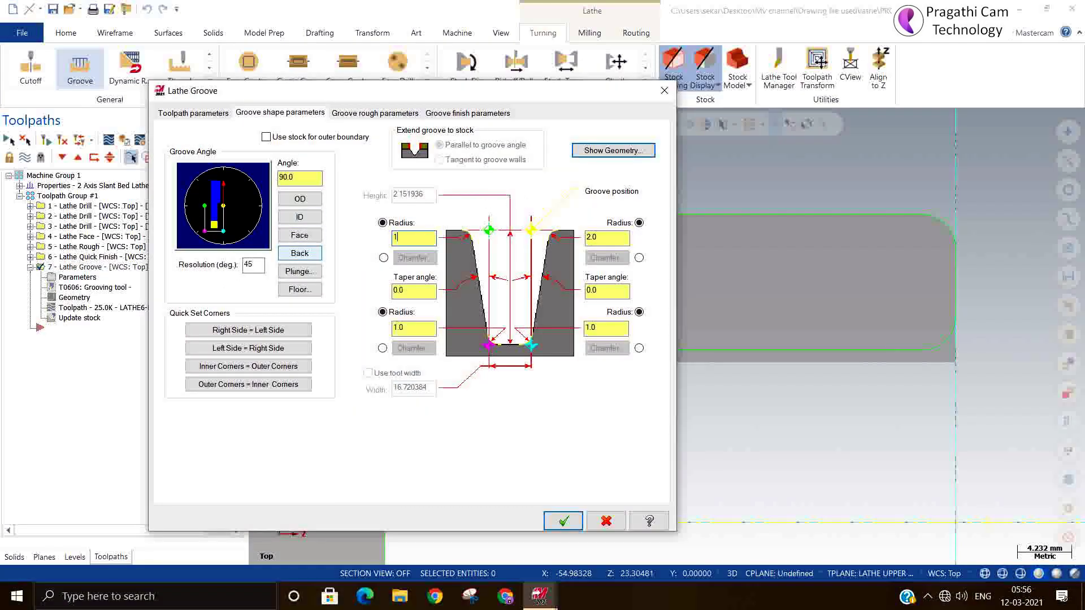
key(Tab)
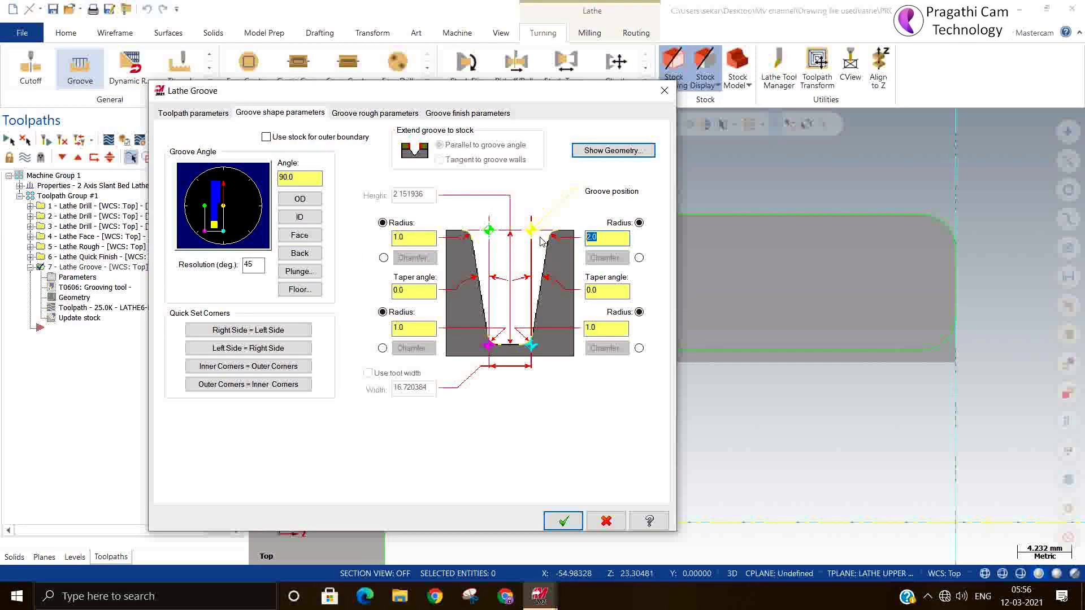
text(1)
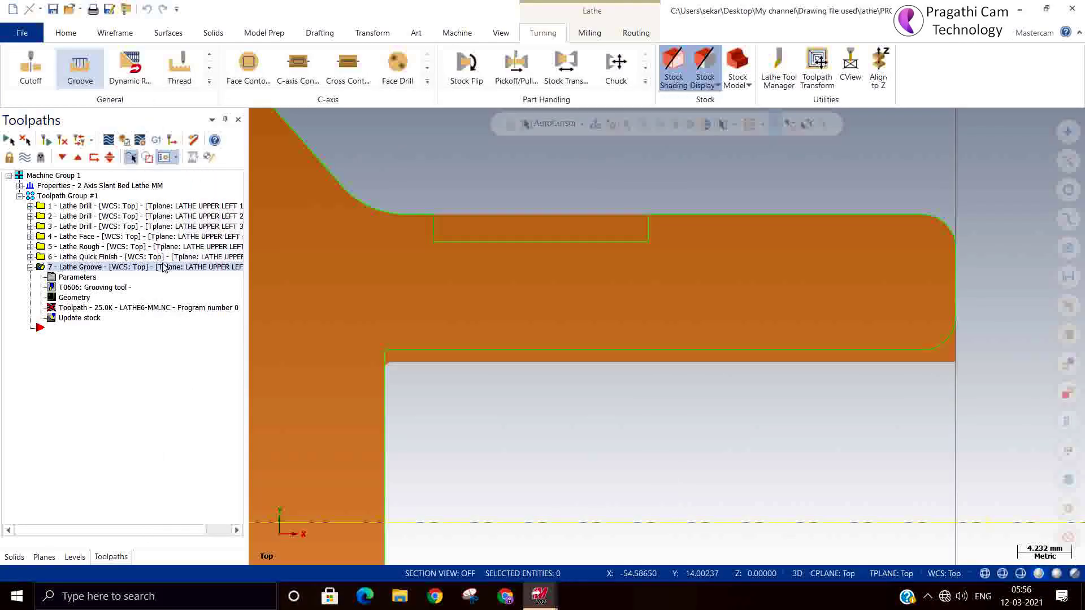
click(63, 141)
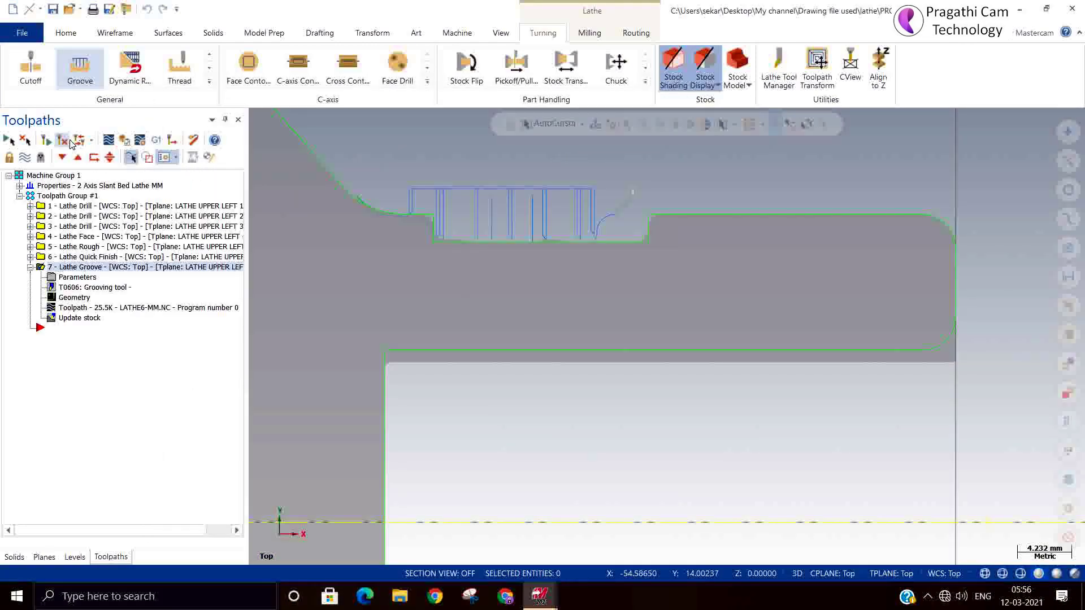
click(109, 141)
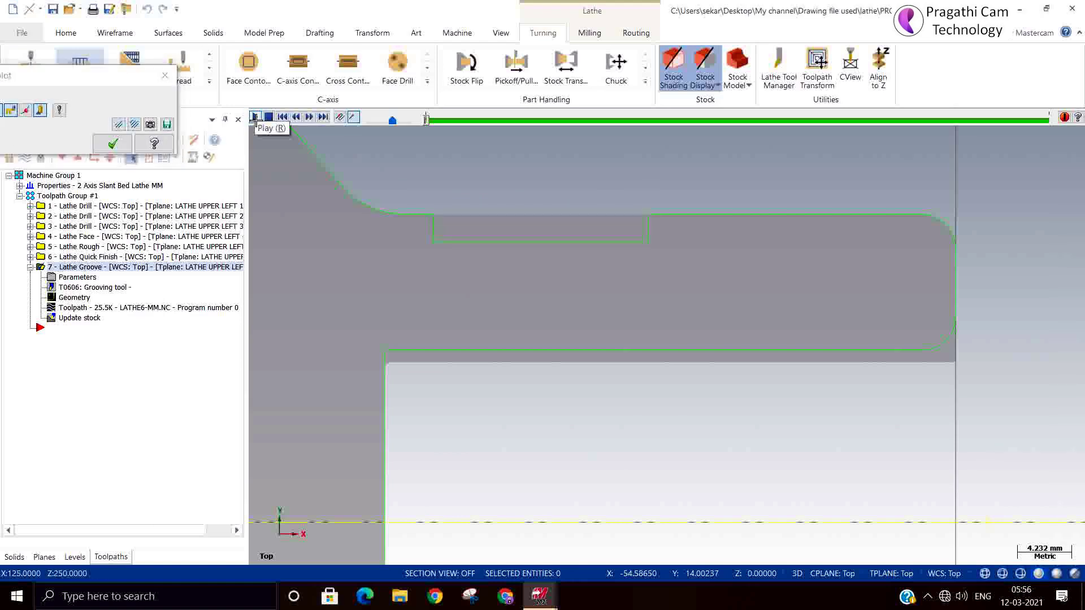
Play the groove backplot through, zoom in on the rounded-corner passes, and close it.
click(255, 117)
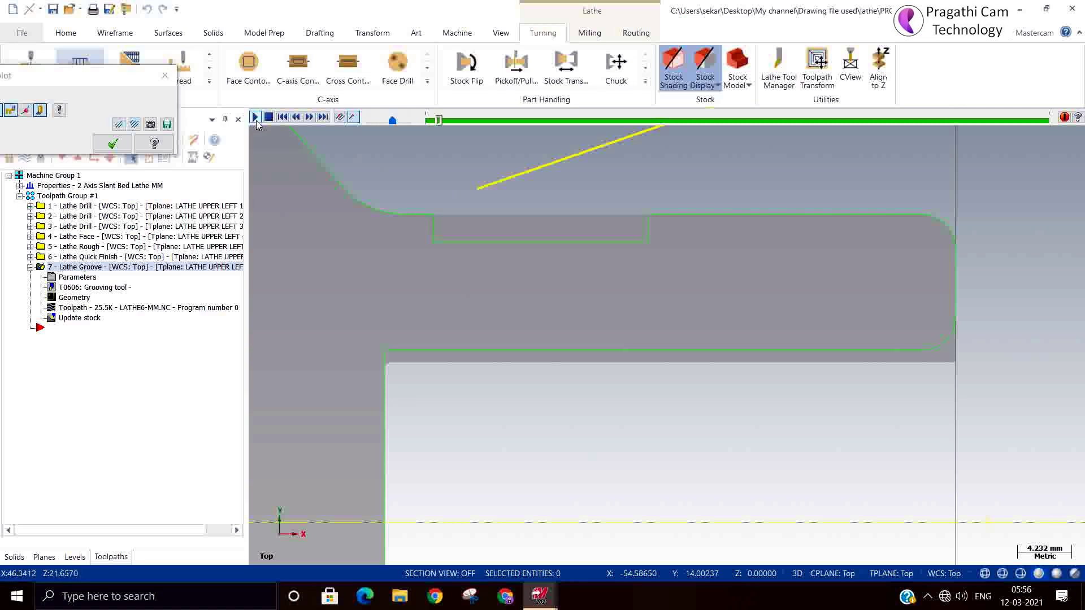
click(255, 117)
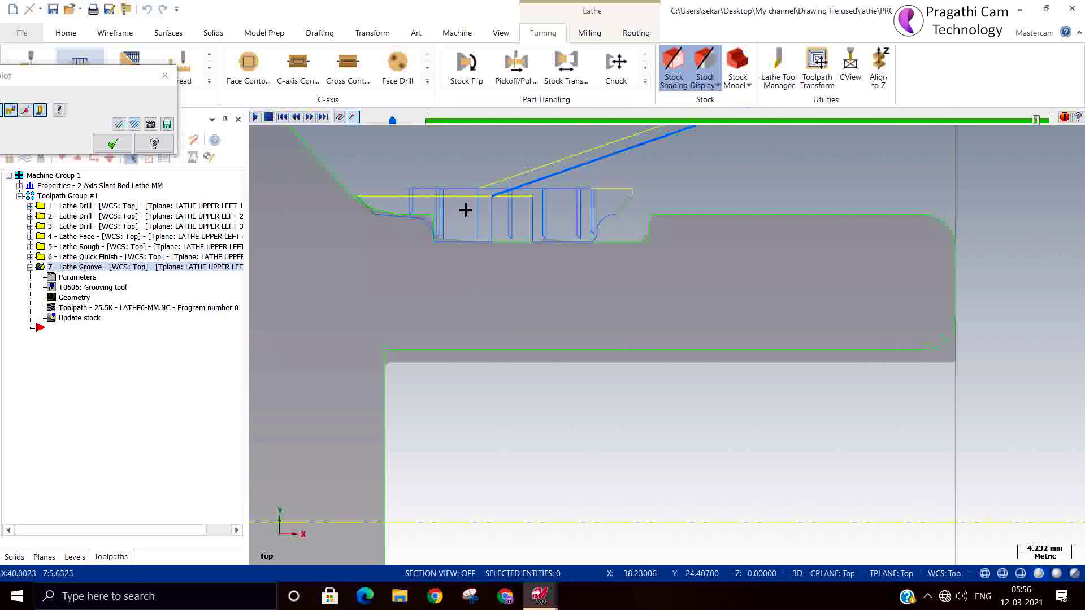
scroll(463, 226, up, 5)
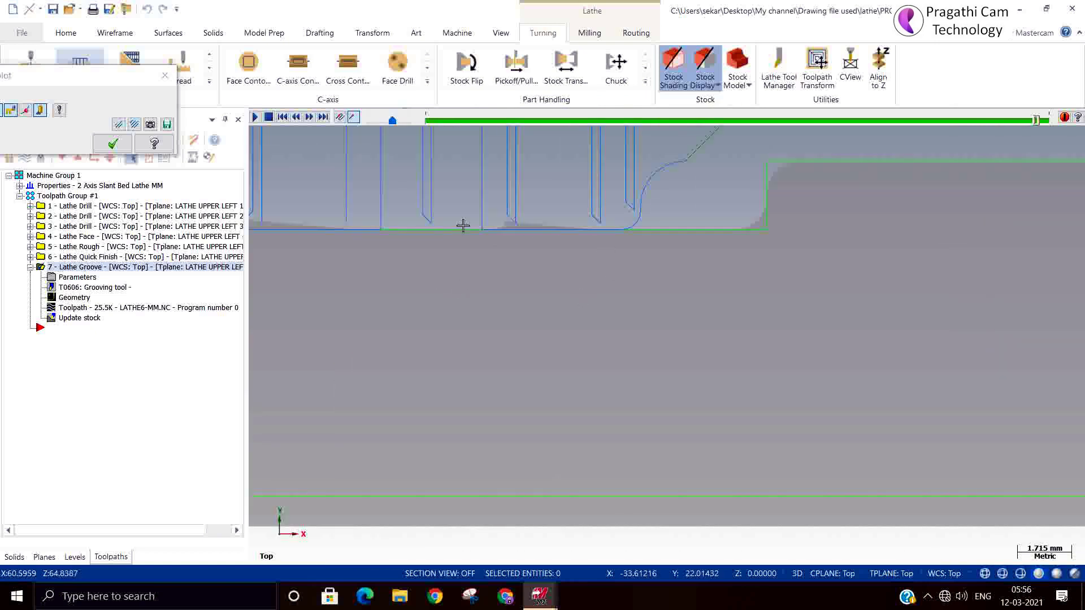
scroll(495, 229, up, 1)
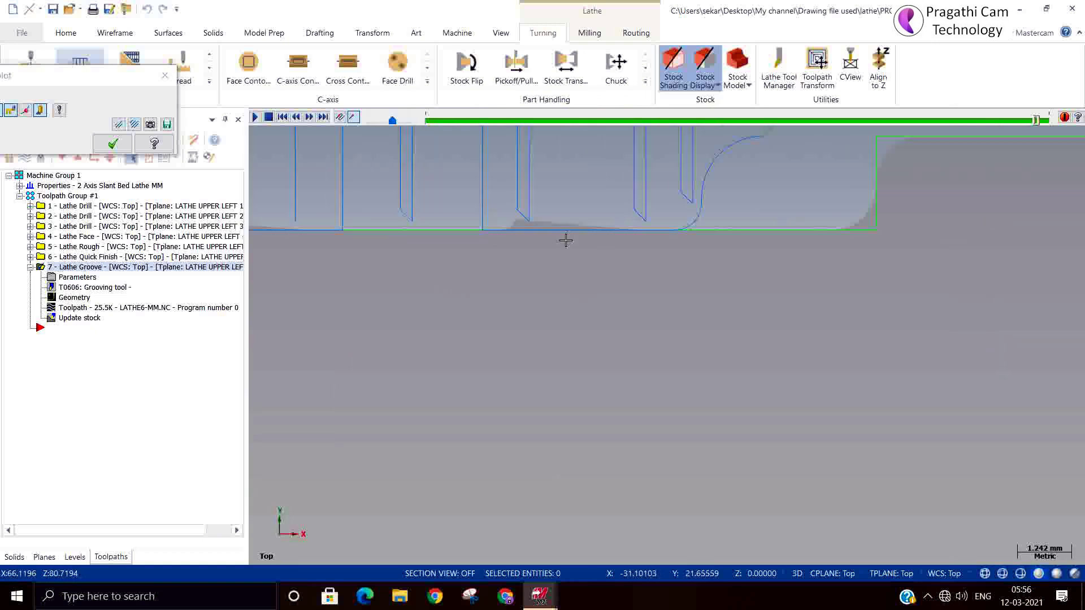
click(111, 143)
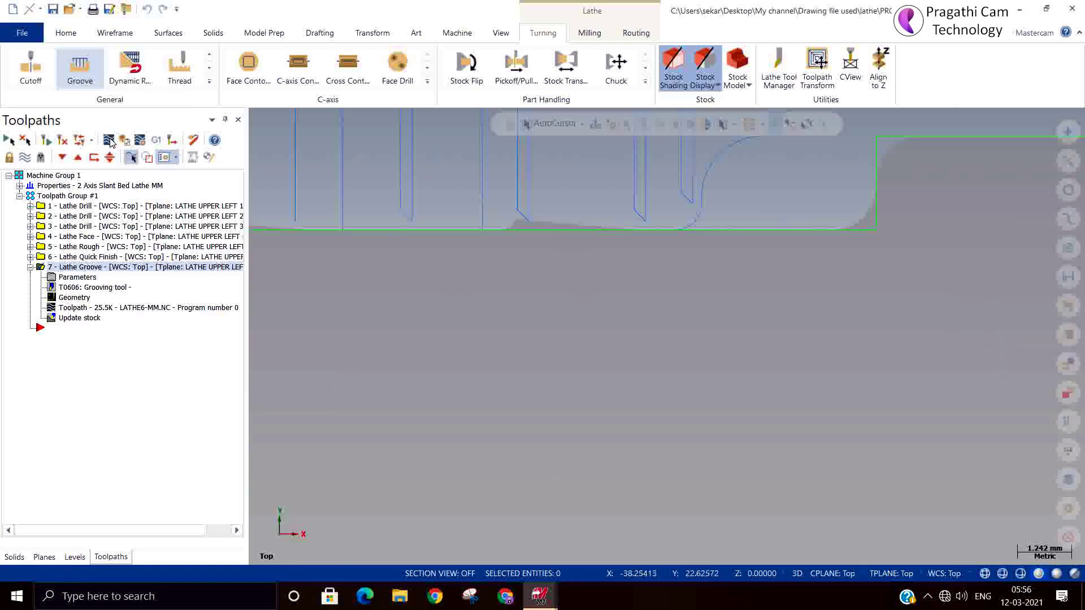
Set the groove rough cut direction to Bi-Directional, Positive First.
click(52, 277)
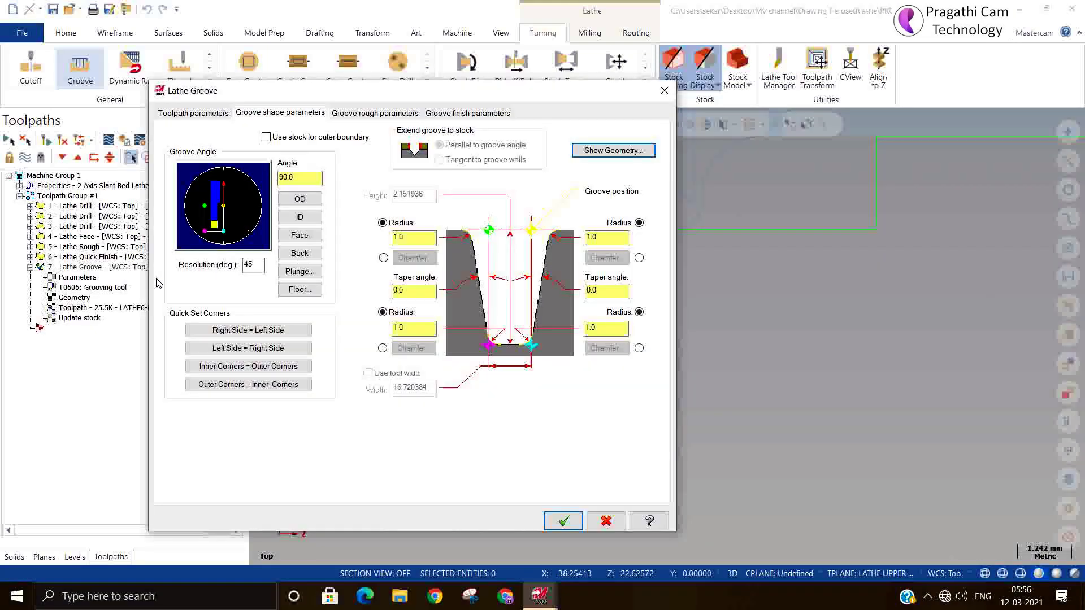
click(358, 114)
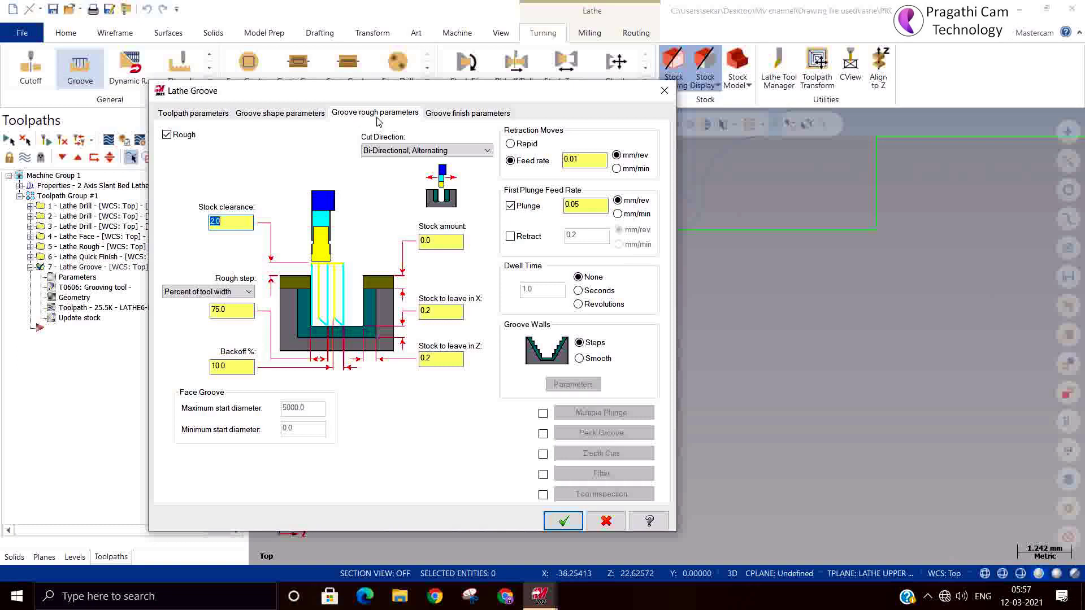
click(461, 149)
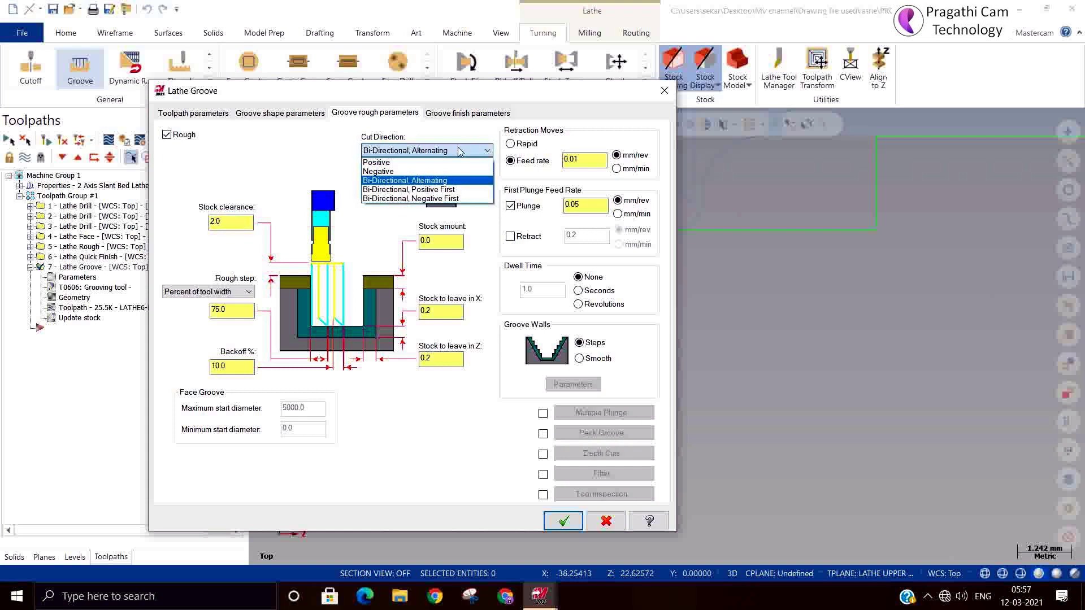
click(440, 191)
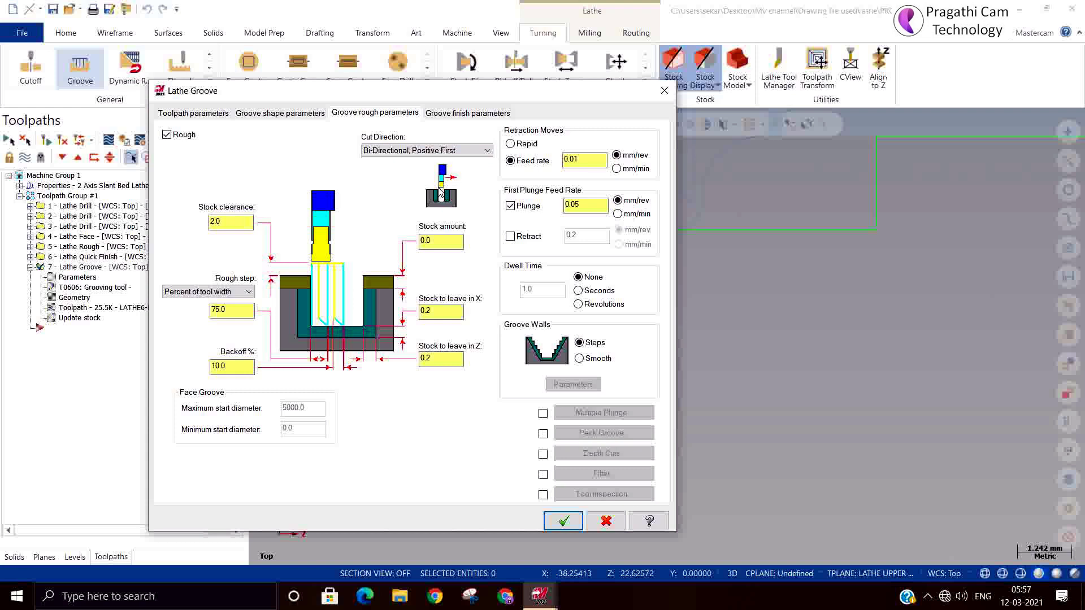
Set the finish overlap between passes to 2.0 and regenerate the groove toolpath.
click(445, 116)
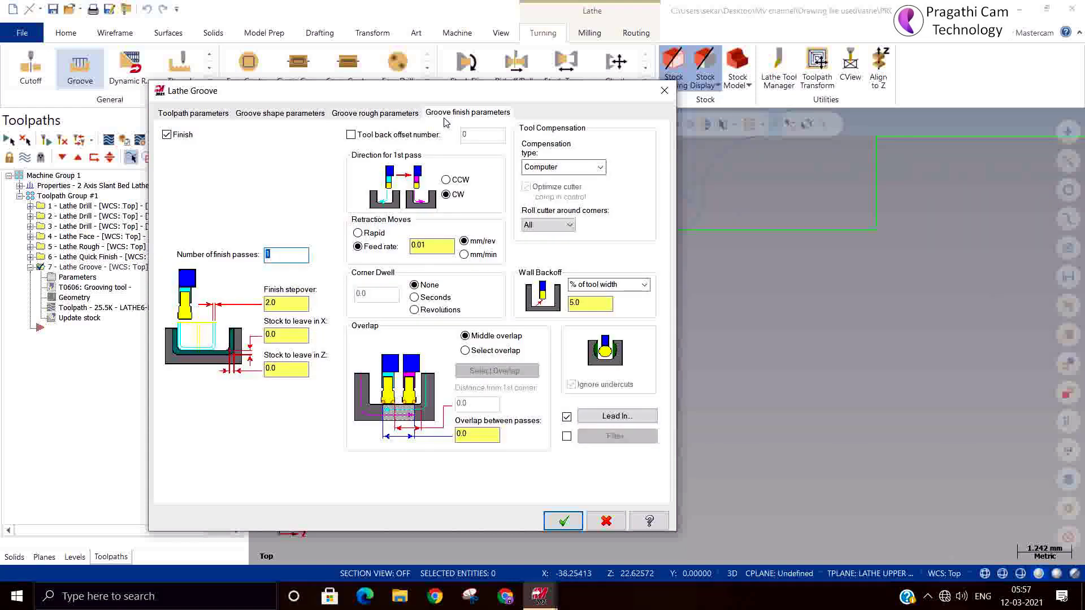
click(489, 438)
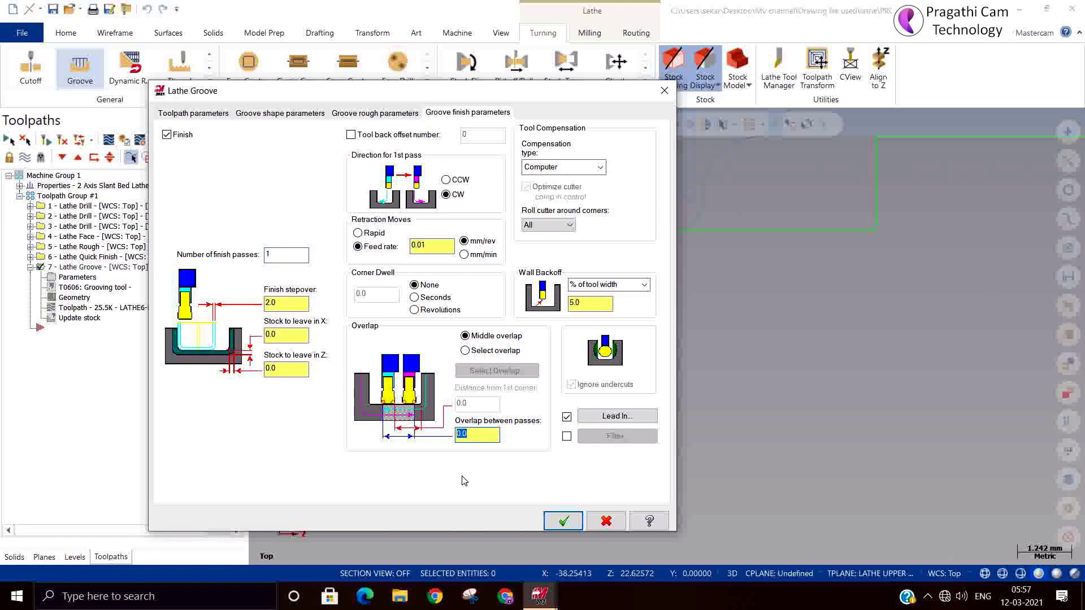
text(2)
click(564, 521)
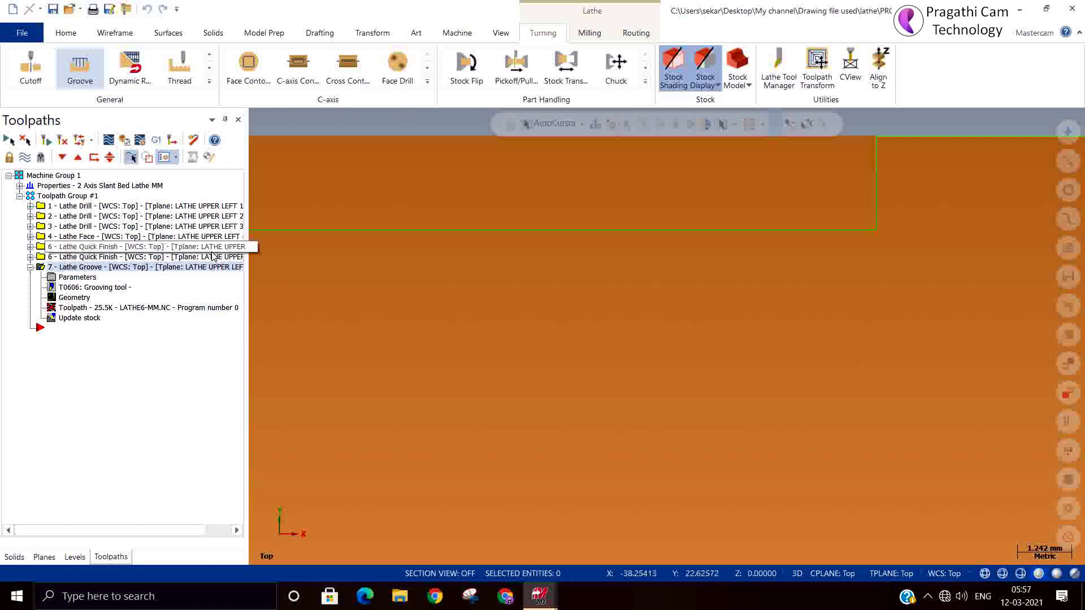
click(61, 138)
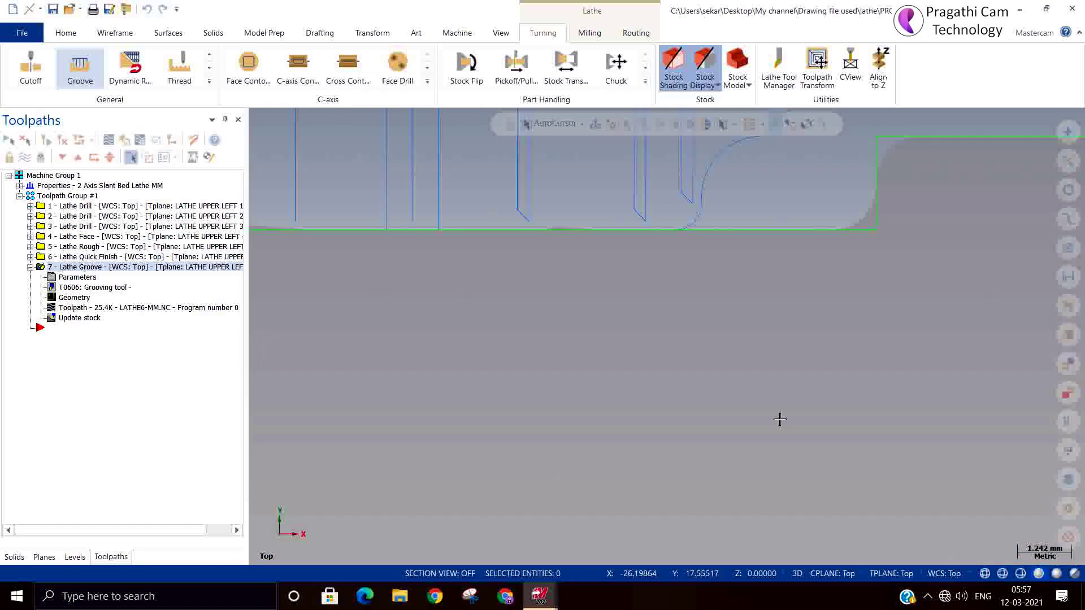
scroll(780, 427, up, 2)
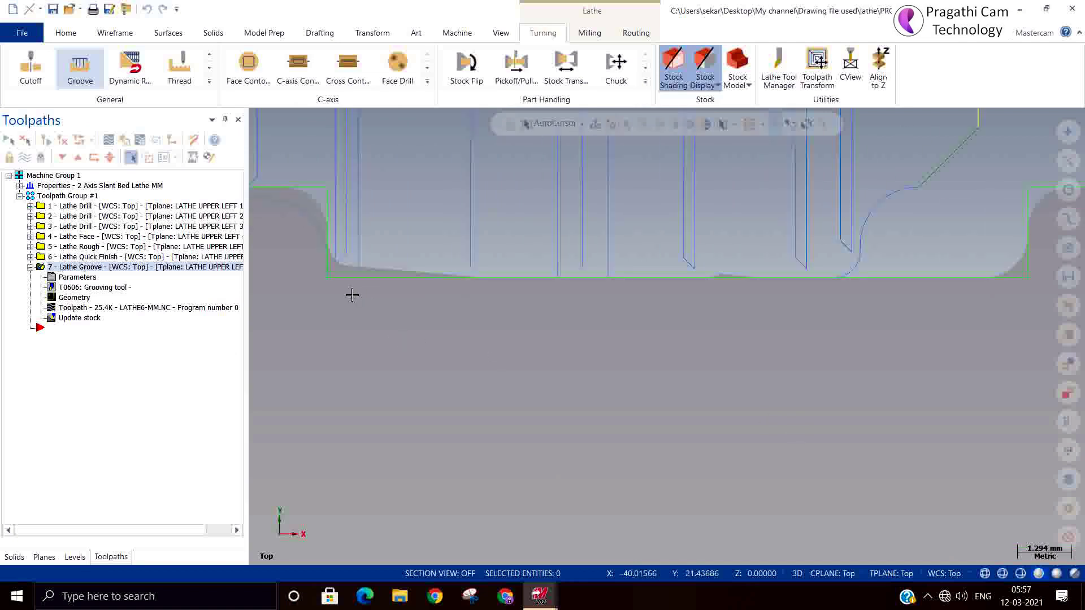
scroll(327, 272, up, 5)
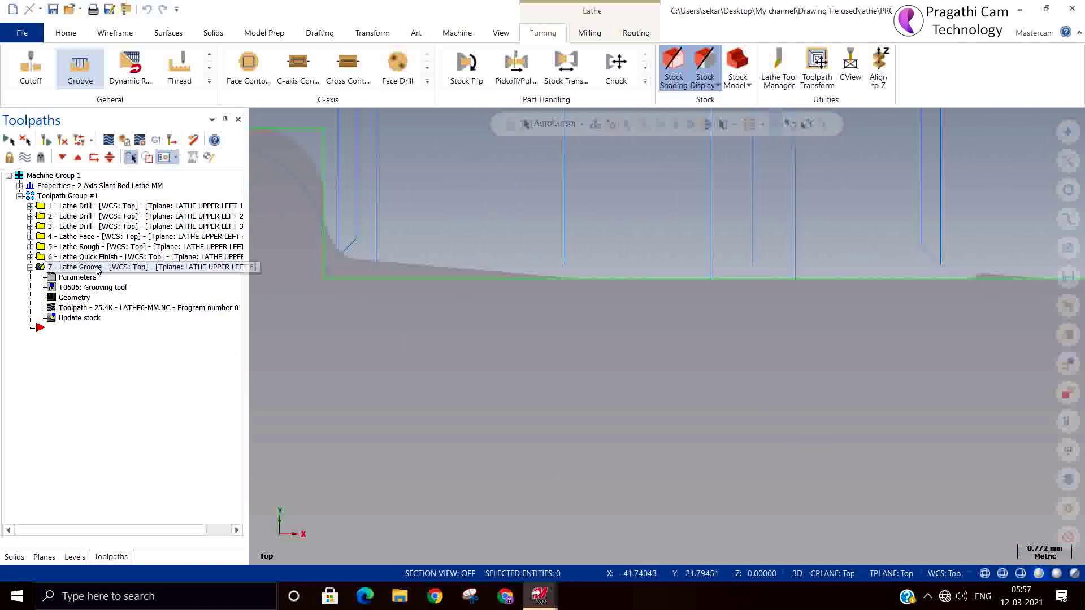
click(75, 278)
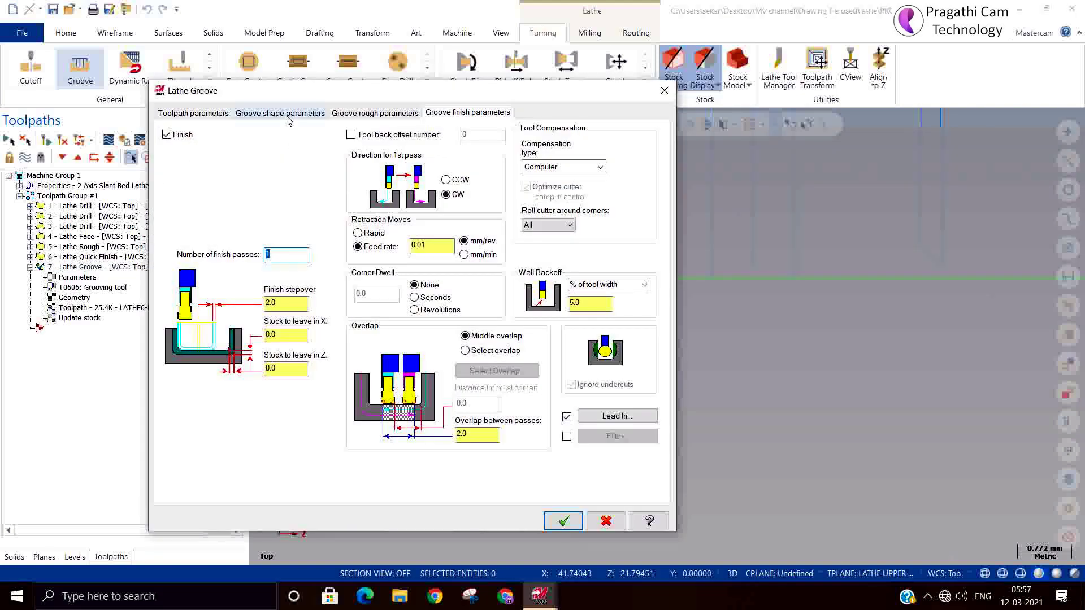
Review the groove shape, rough and finish parameter settings.
click(281, 114)
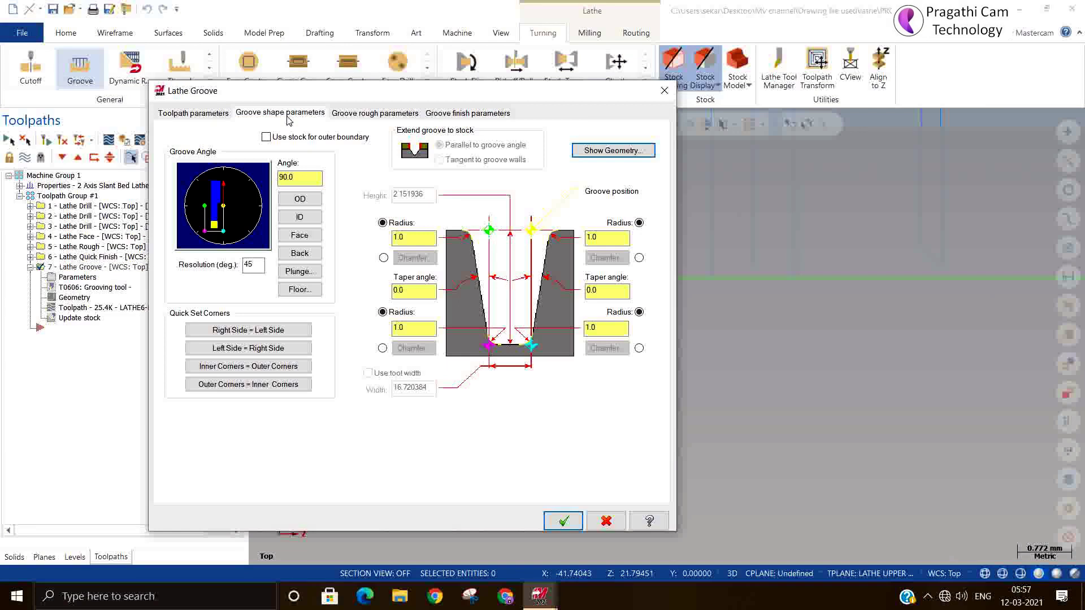
click(361, 113)
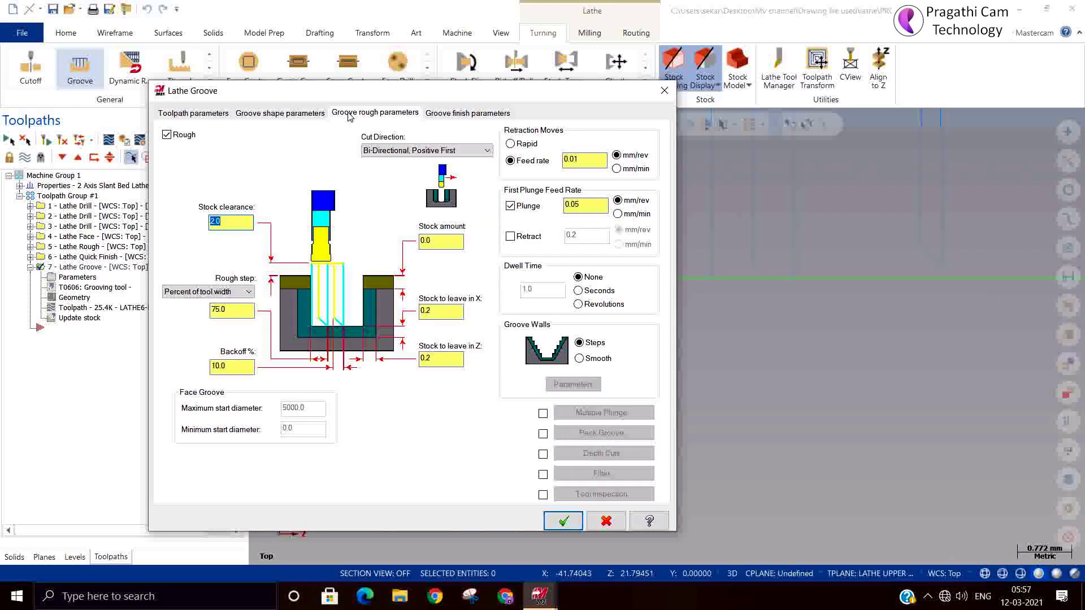
click(474, 113)
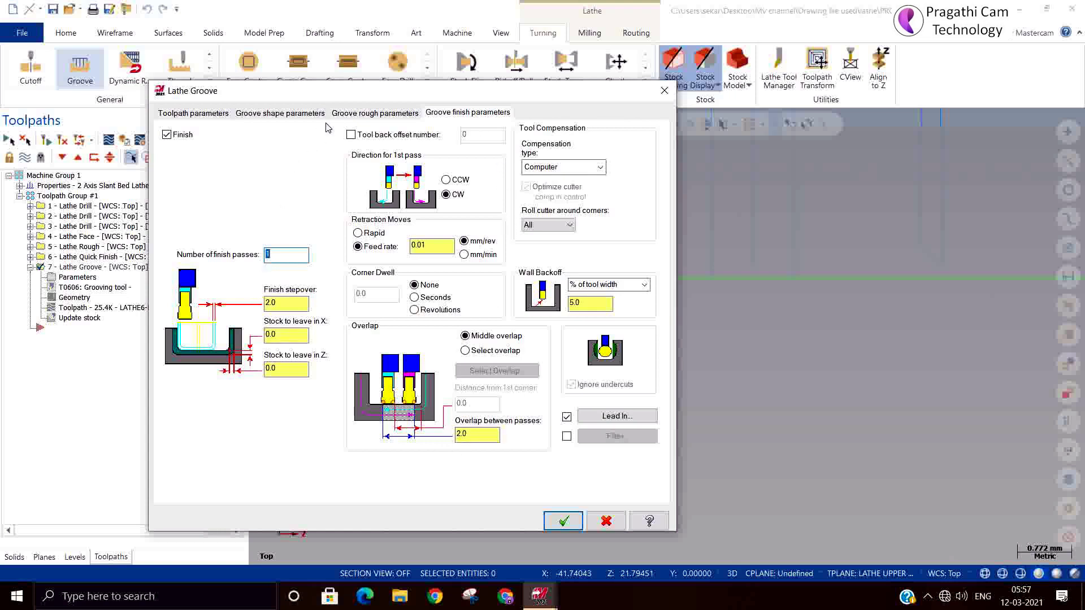
click(377, 113)
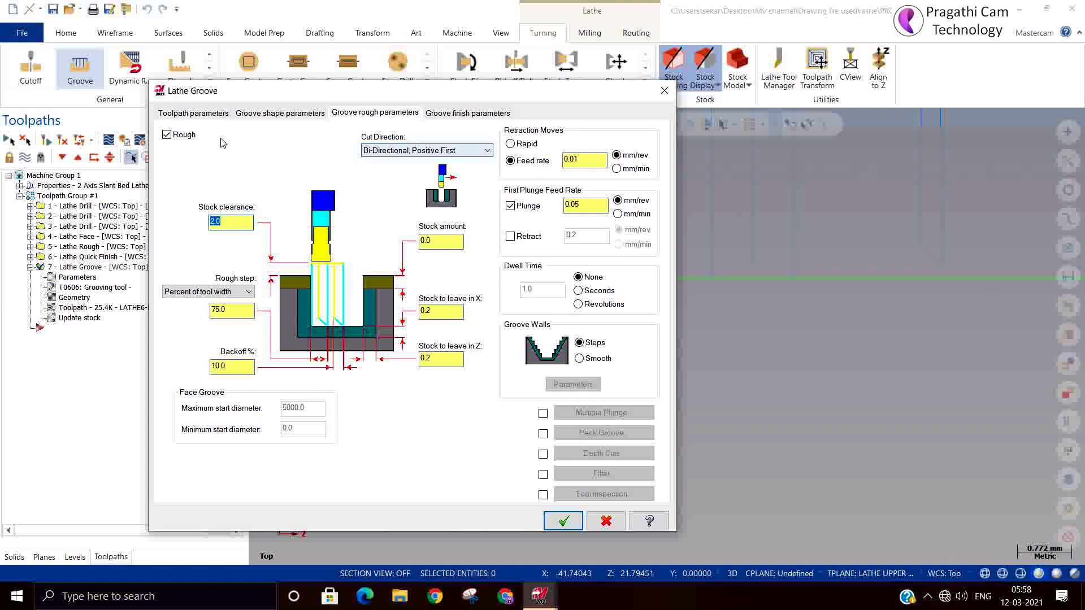
click(280, 113)
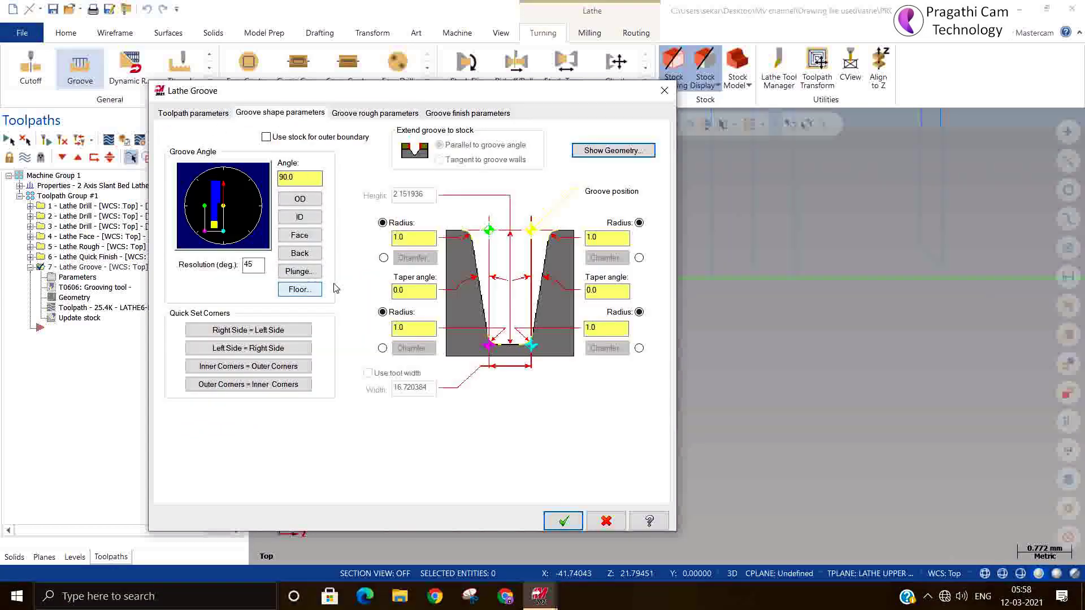
Reset both top groove corner radii to 0 and regenerate the toolpath.
click(411, 238)
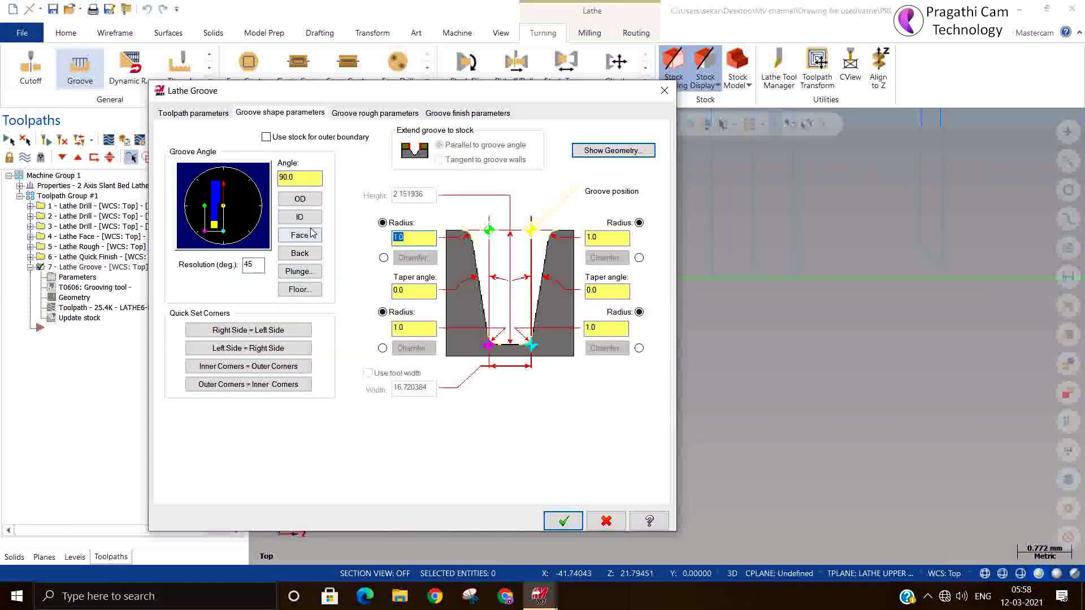
text(0)
click(613, 243)
text(0)
click(567, 525)
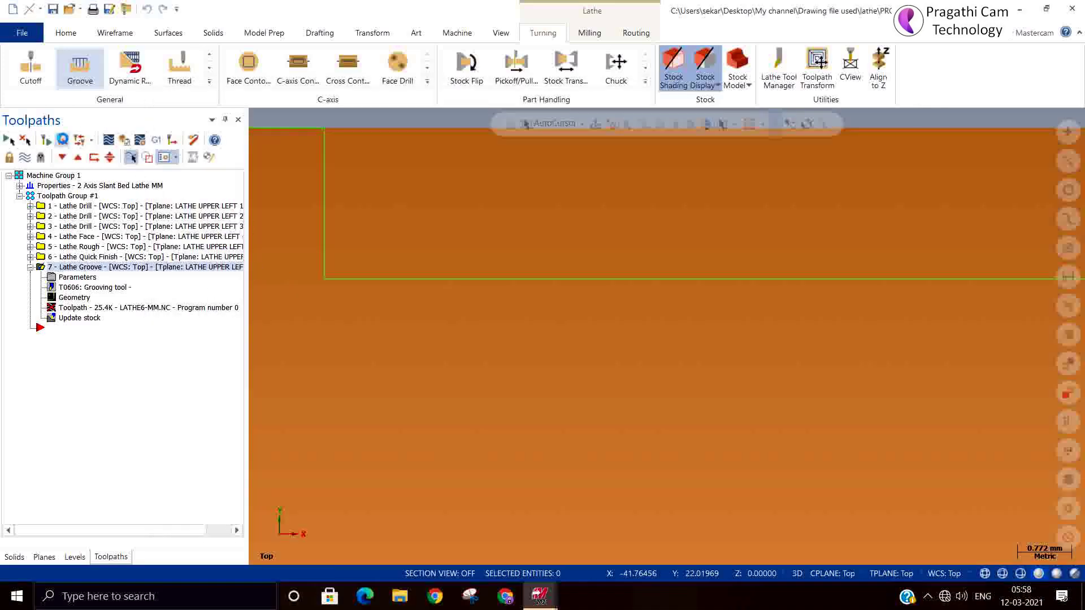
click(62, 140)
Backplot the sharp-cornered groove toolpath, inspect it, and close the backplot.
scroll(511, 332, down, 2)
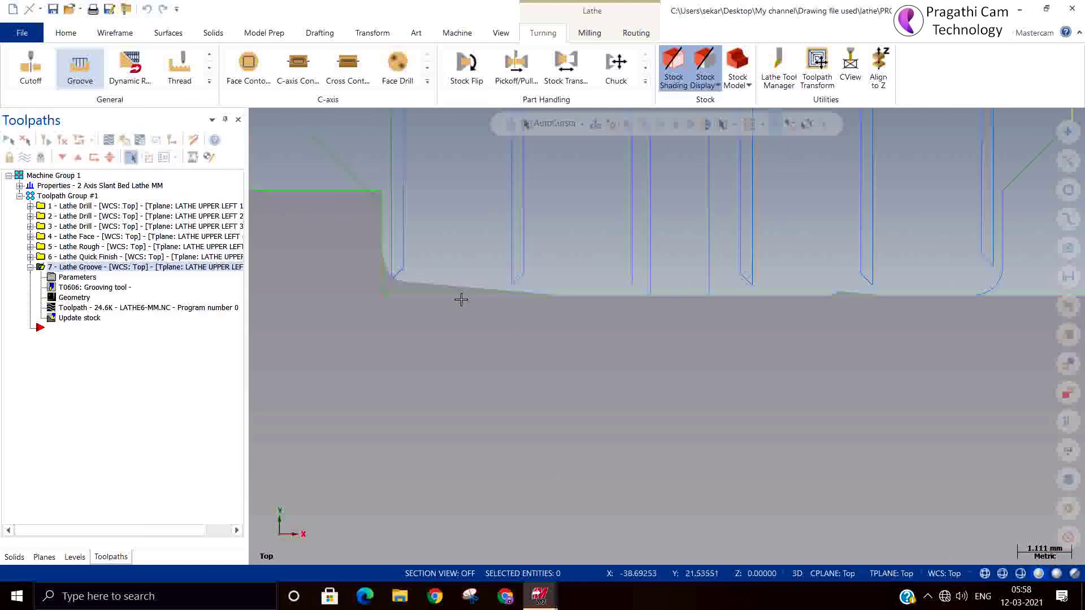
click(105, 144)
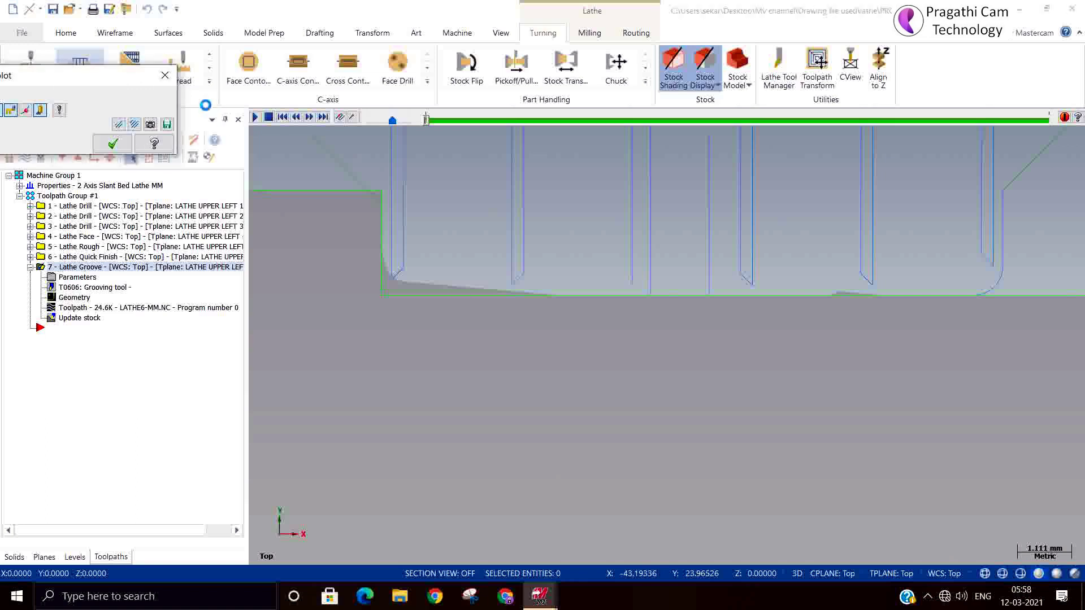
scroll(551, 420, down, 1)
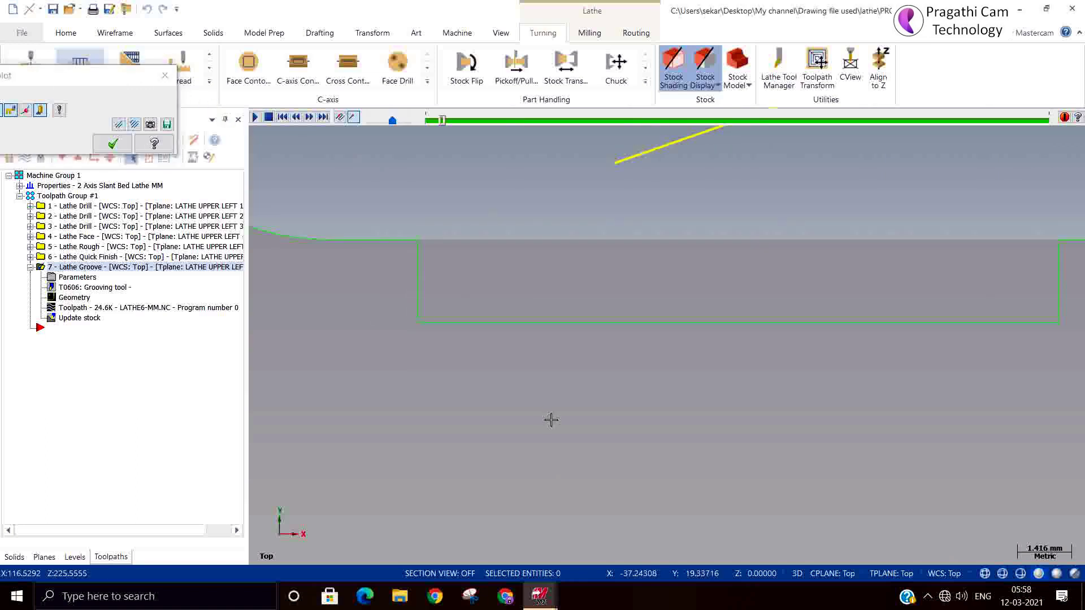
scroll(551, 419, down, 4)
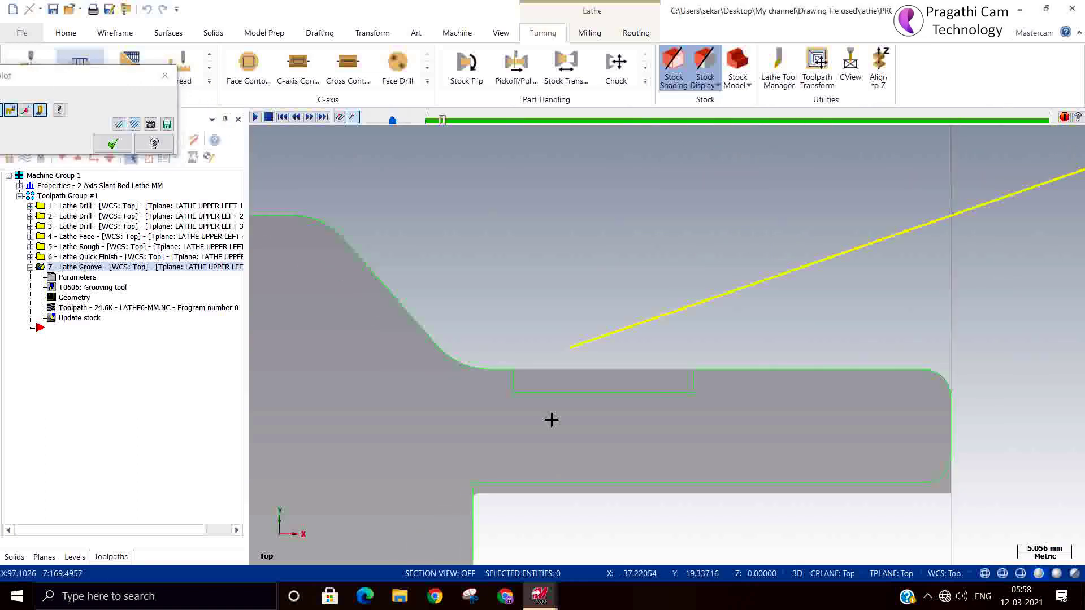
scroll(551, 419, down, 5)
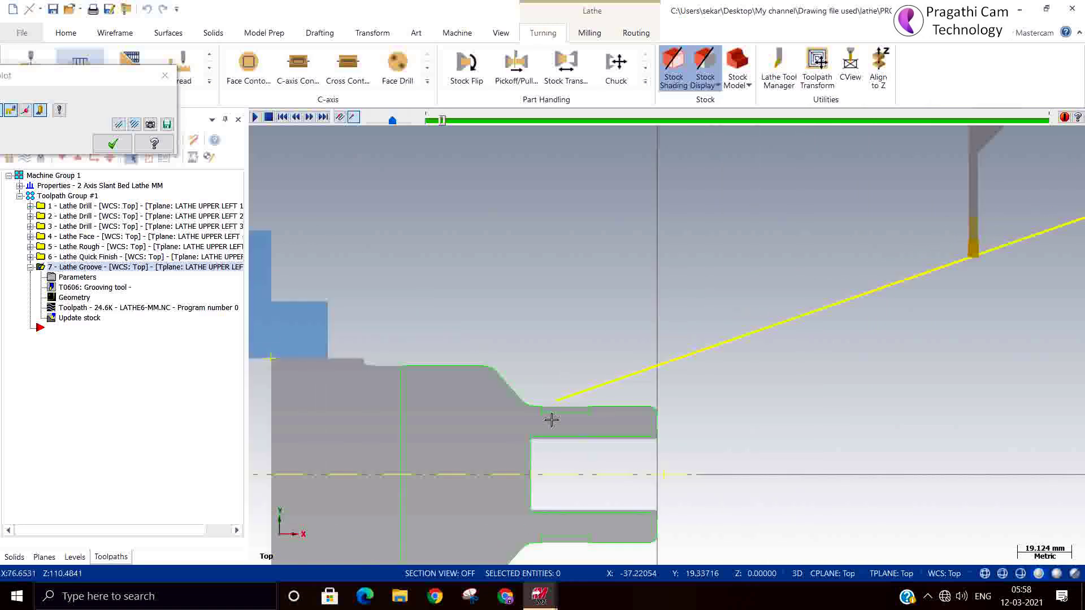
scroll(551, 420, up, 2)
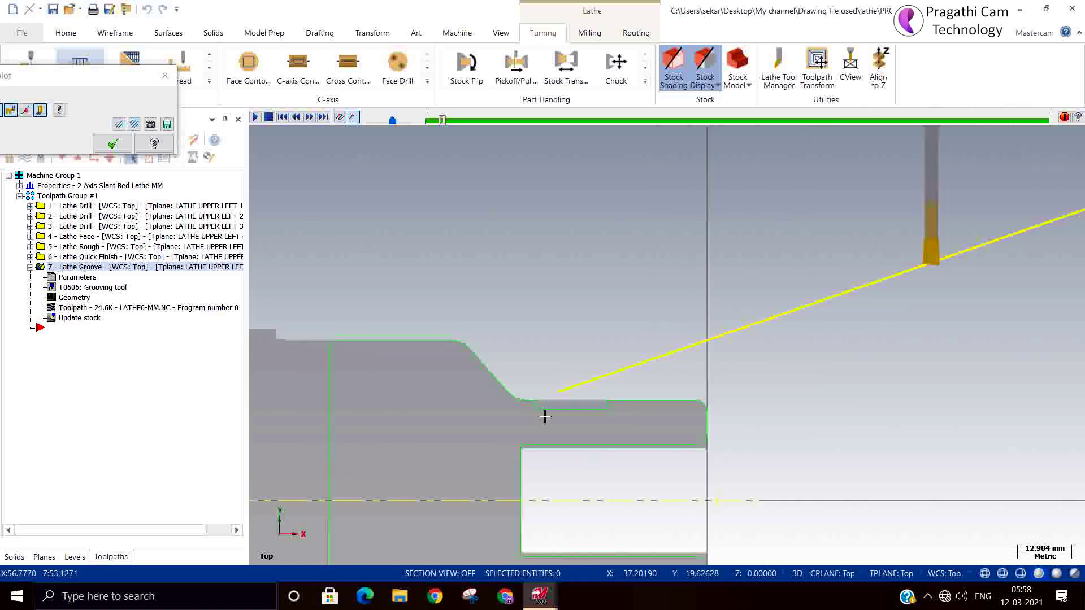
scroll(478, 410, up, 3)
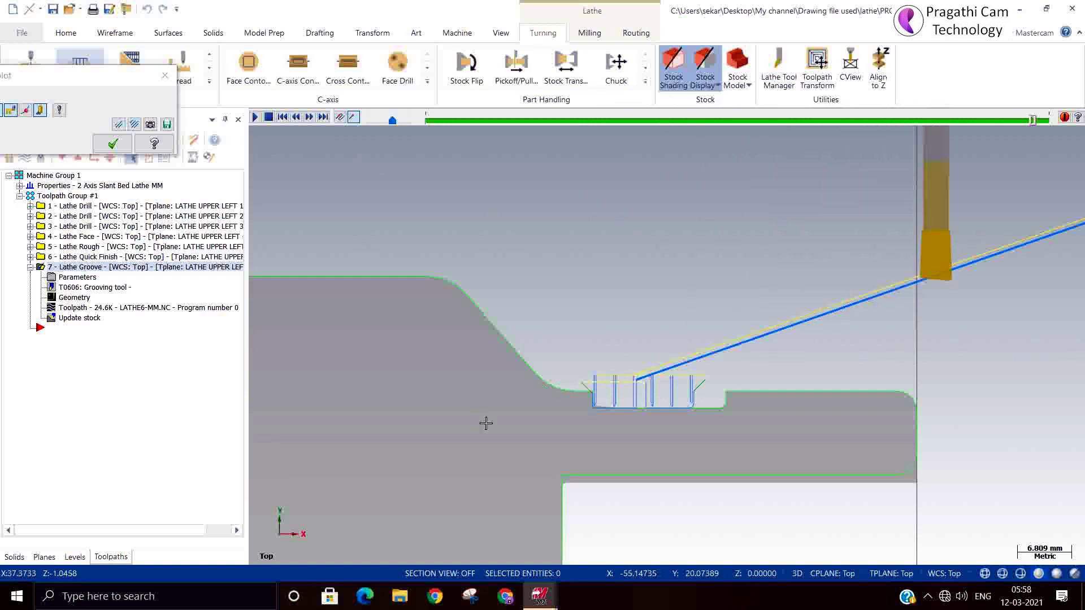
scroll(600, 410, up, 5)
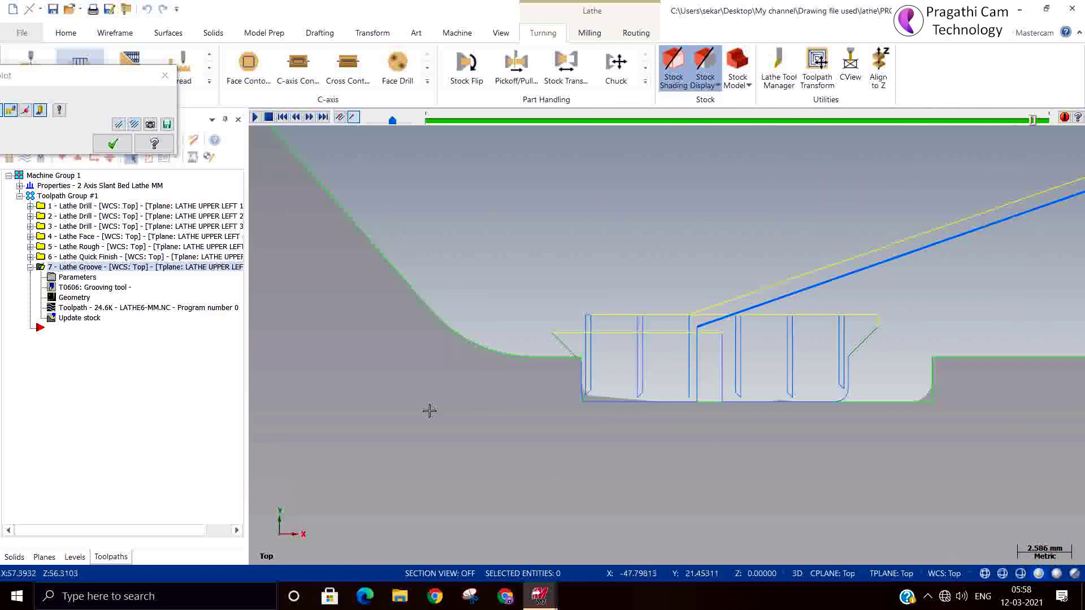
click(113, 144)
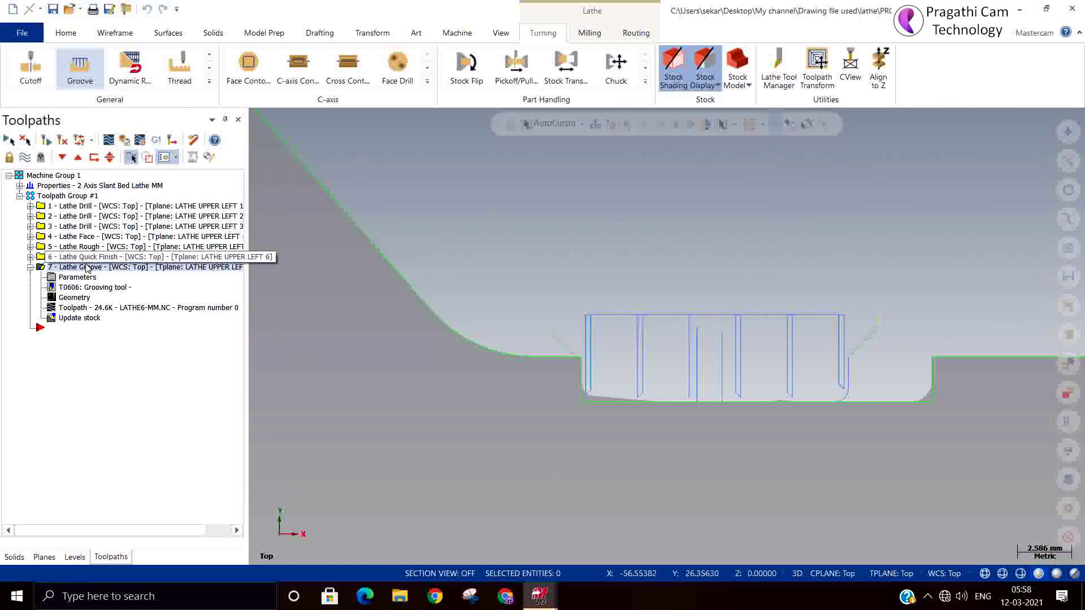
scroll(743, 465, up, 3)
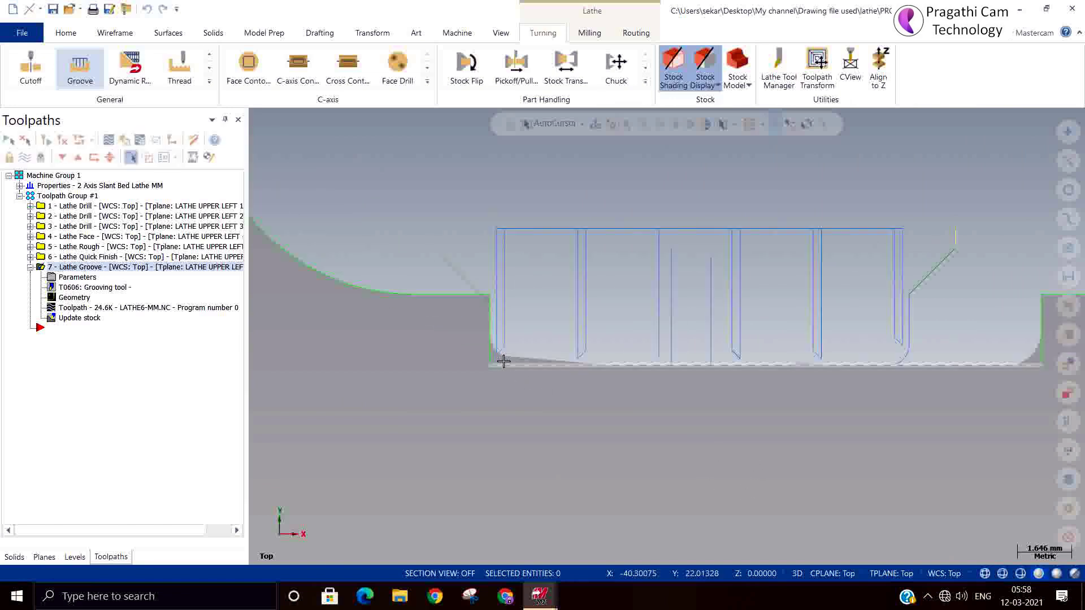
click(53, 278)
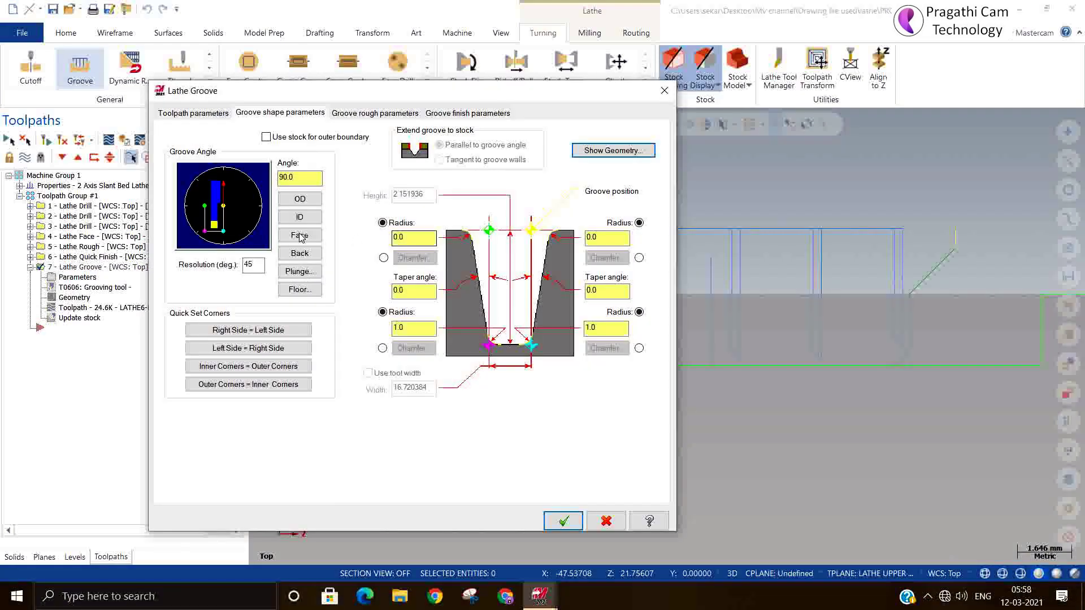
Swap the groove tool to T0707 OD GROOVE RIGHT - WIDE, apply it, and regenerate the dirty toolpath.
click(216, 114)
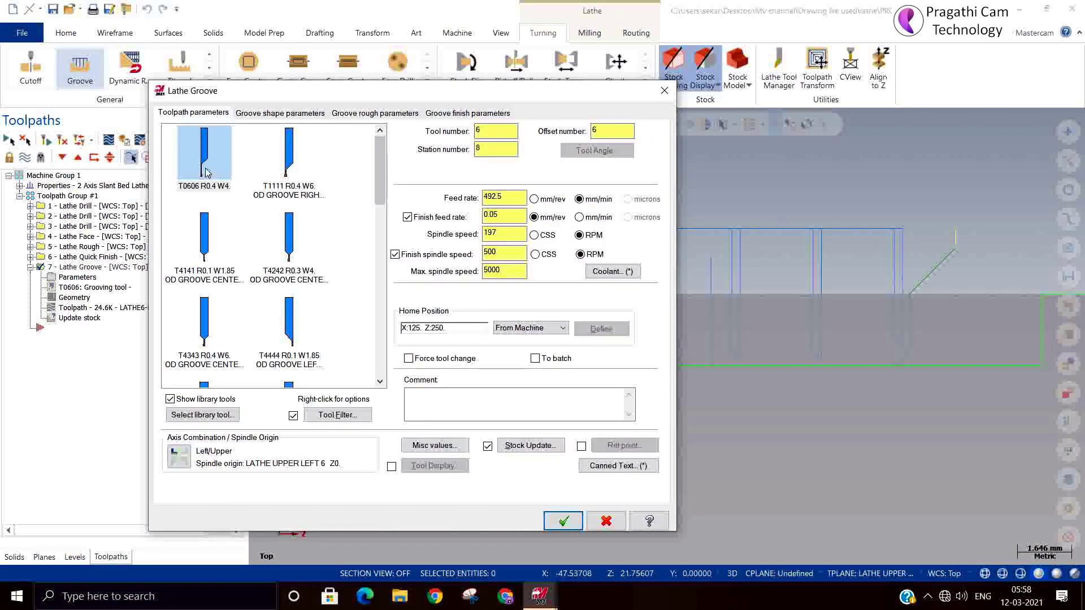
click(289, 172)
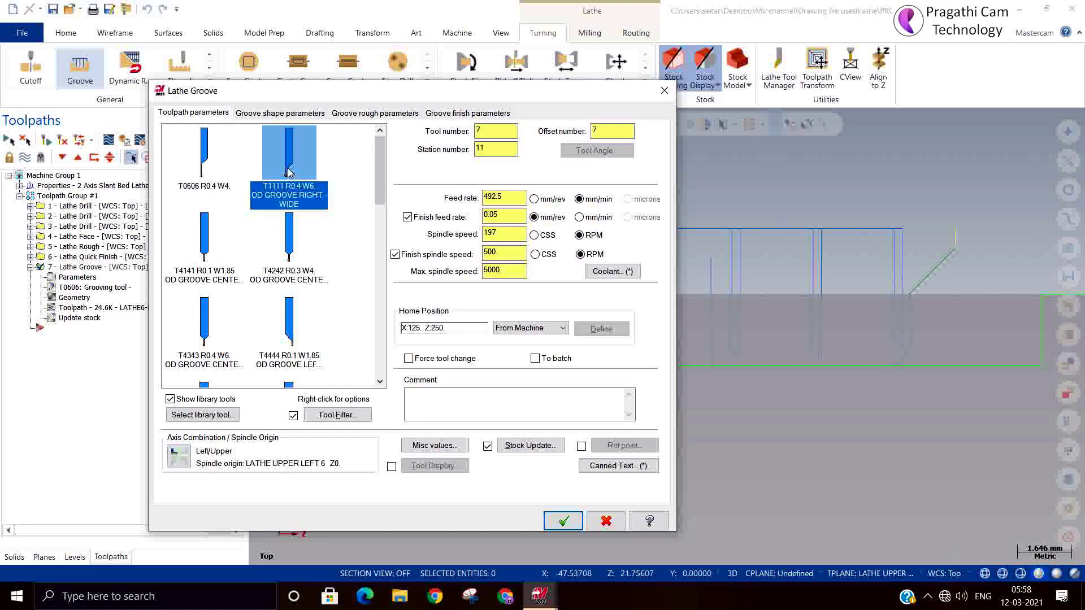
double_click(289, 172)
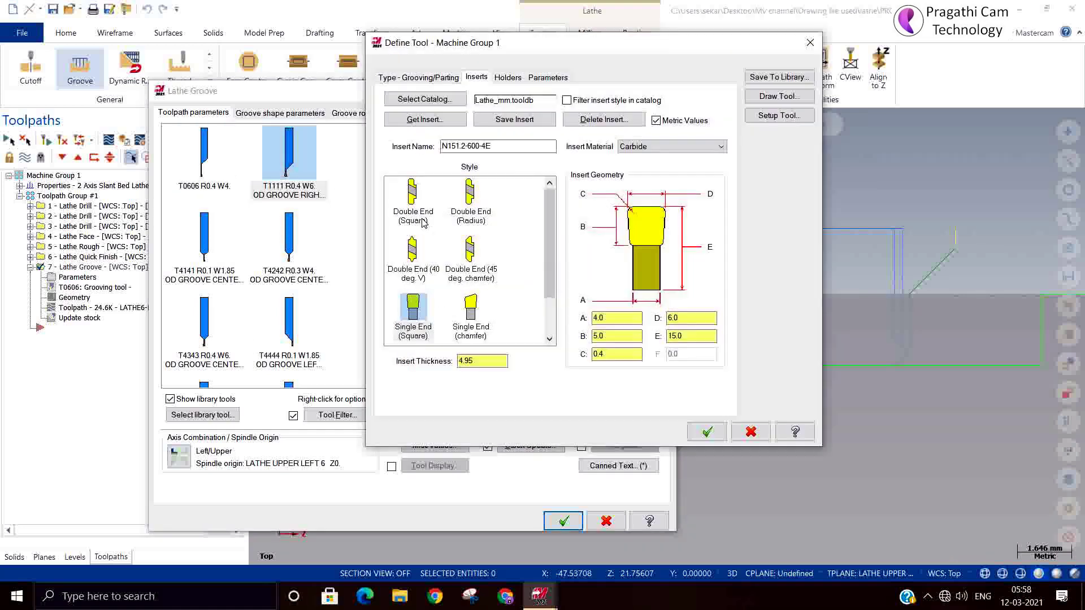
click(707, 432)
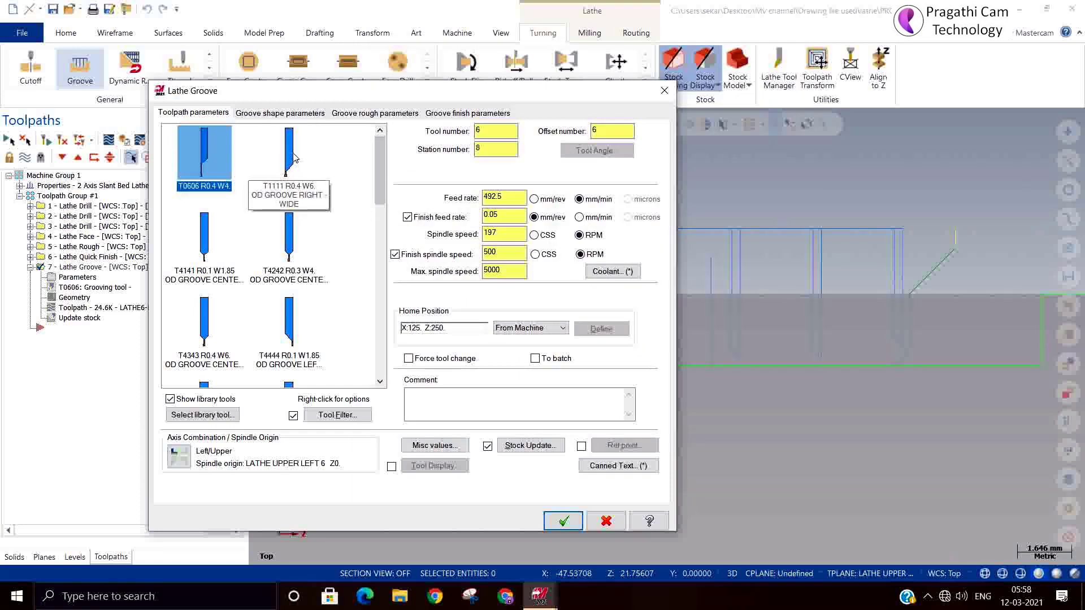
click(293, 159)
click(280, 113)
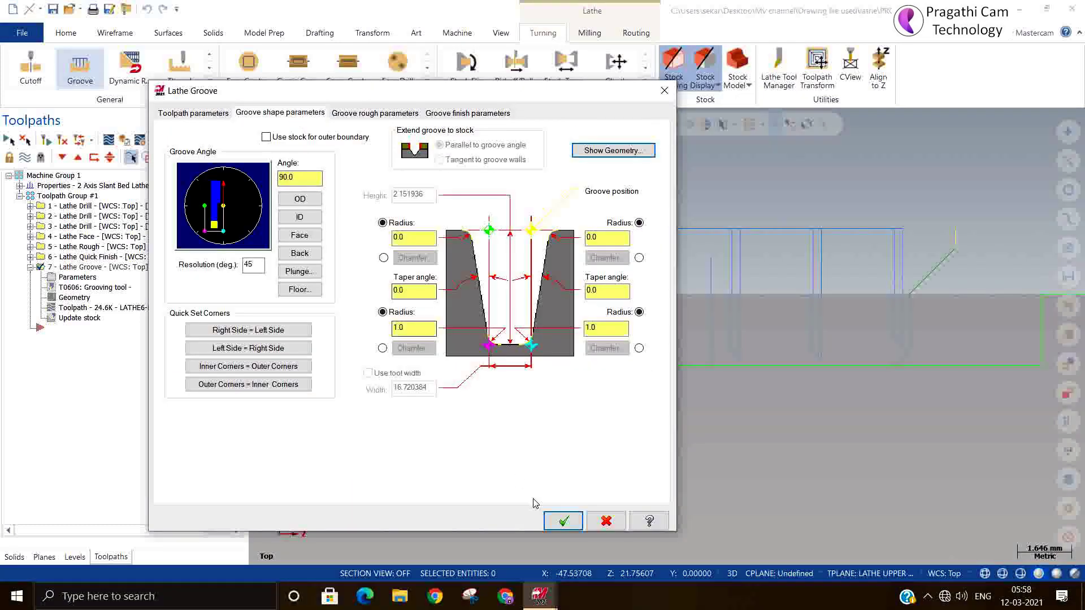
click(564, 521)
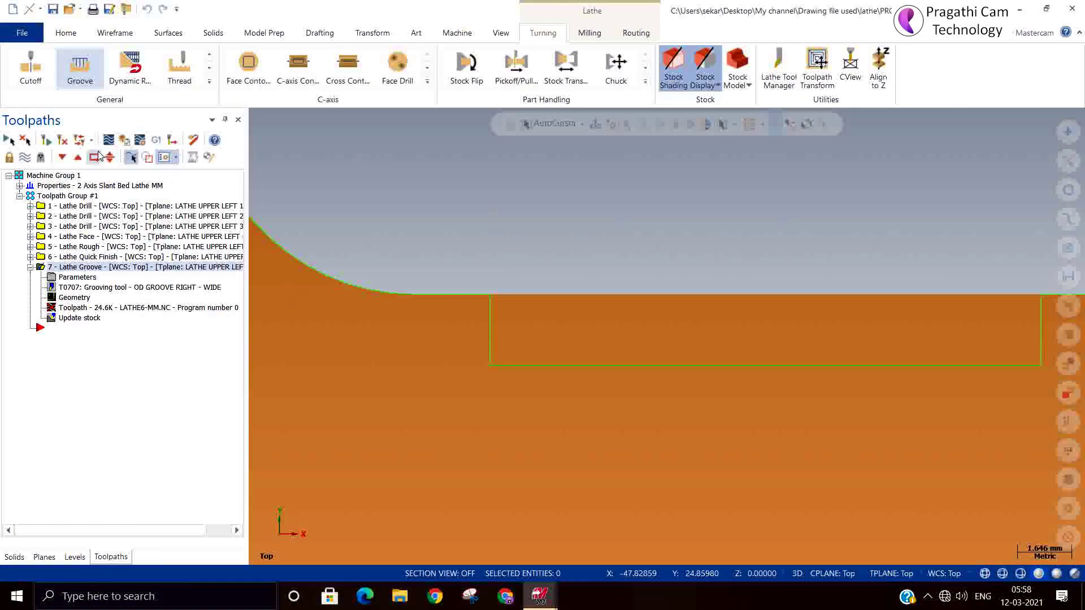
click(63, 141)
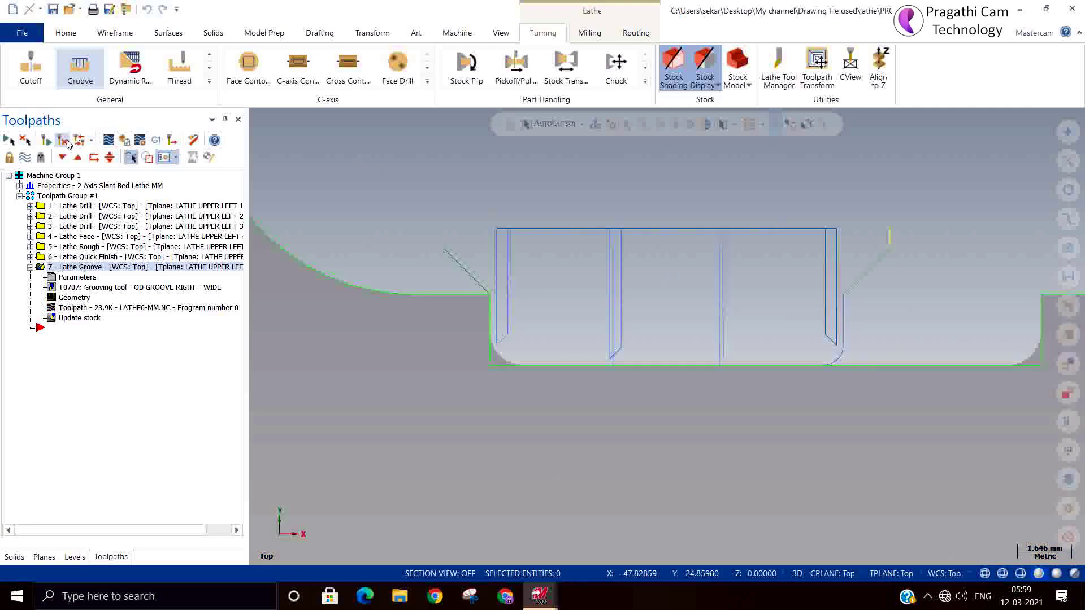
Zoom in on the rounded groove corners, then reopen operation 7's Lathe Groove parameters.
scroll(490, 356, up, 5)
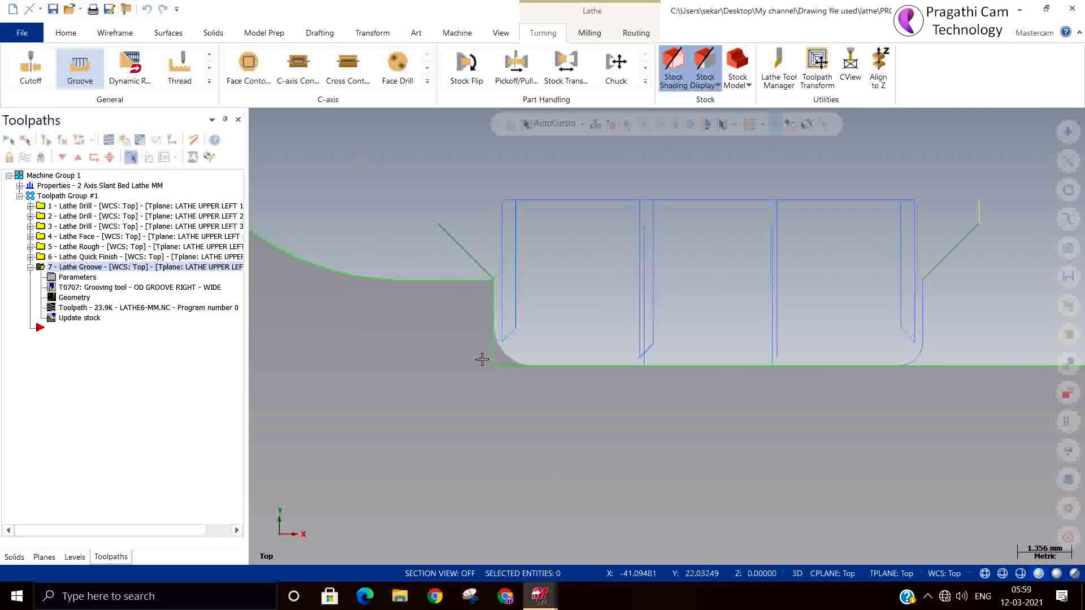
scroll(534, 372, up, 3)
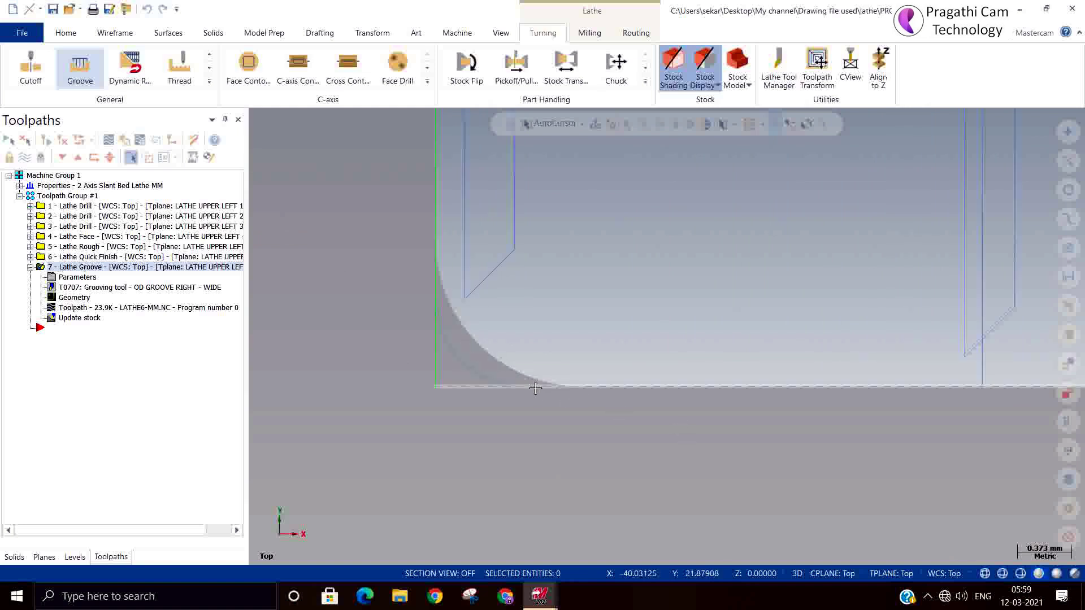
scroll(413, 363, down, 2)
scroll(413, 363, down, 2)
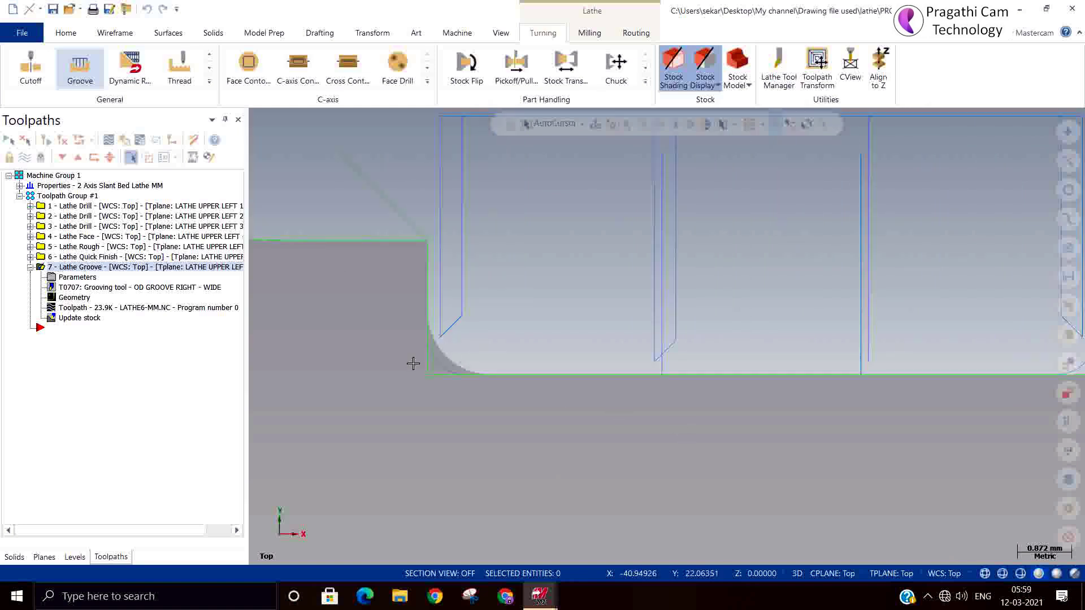
scroll(413, 364, down, 1)
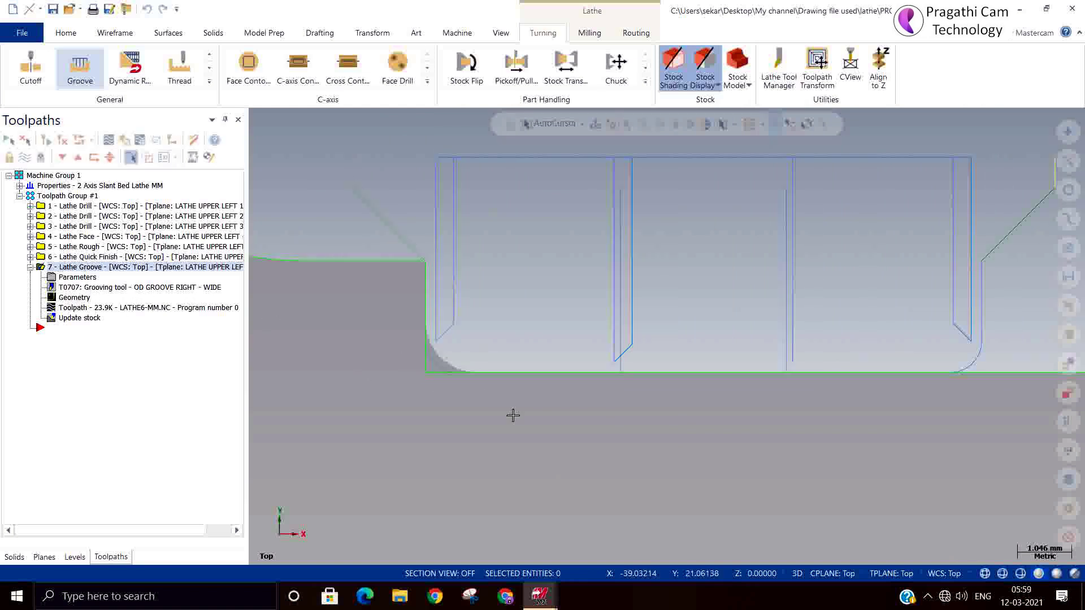
scroll(511, 414, down, 2)
scroll(936, 439, up, 1)
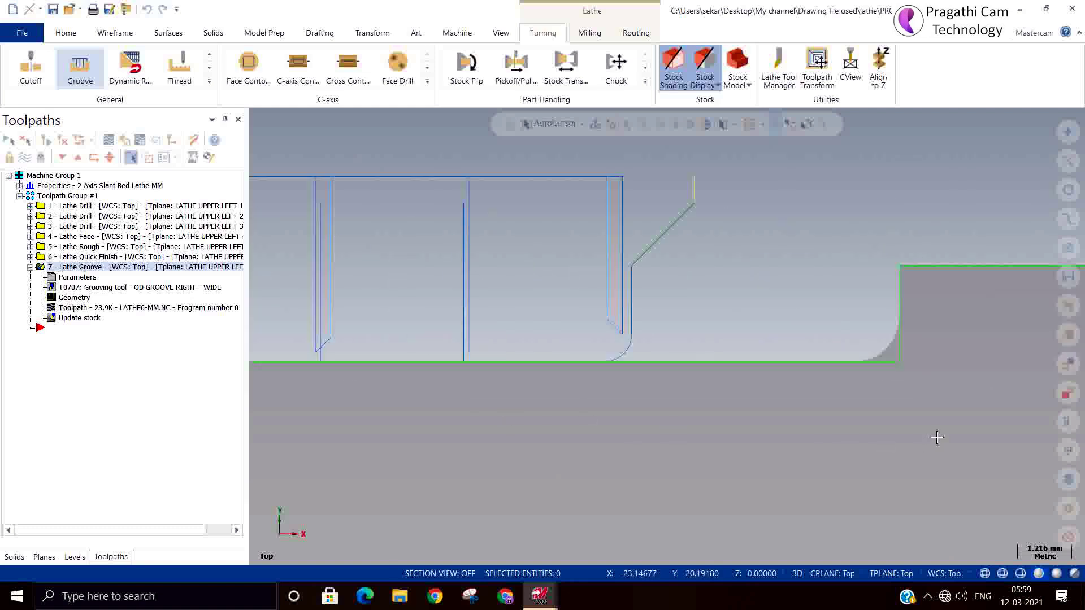
click(64, 278)
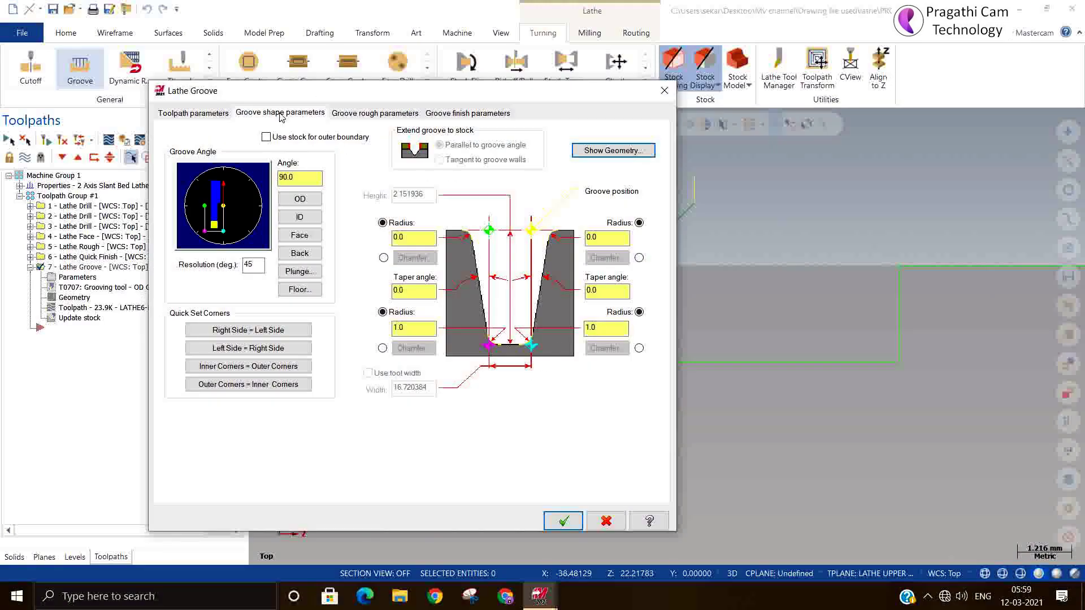
Review the T0707 tool definition from the tool parameters.
click(204, 119)
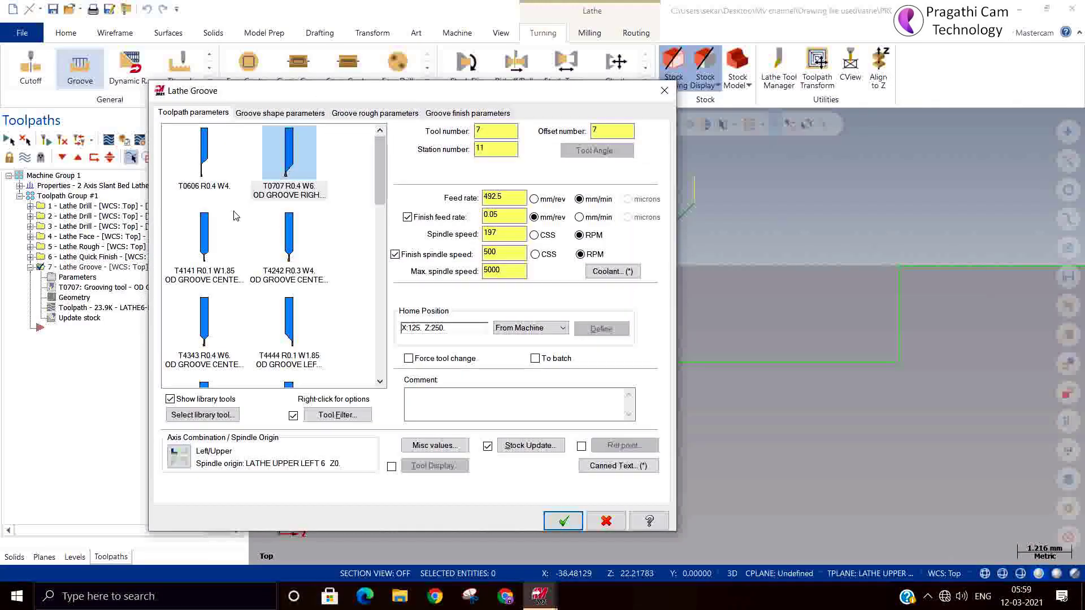
double_click(271, 168)
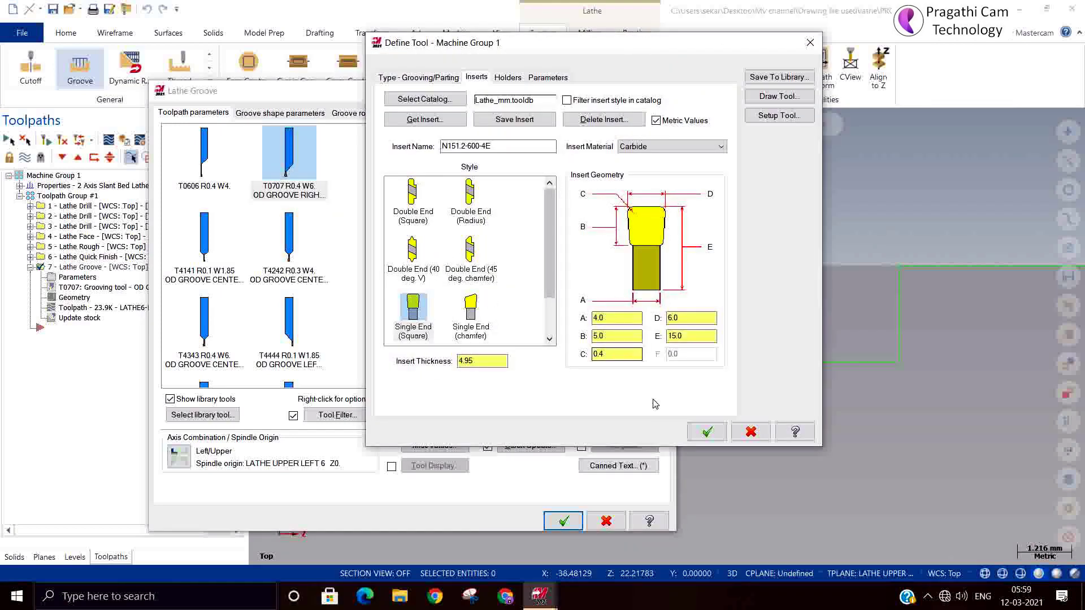
click(706, 432)
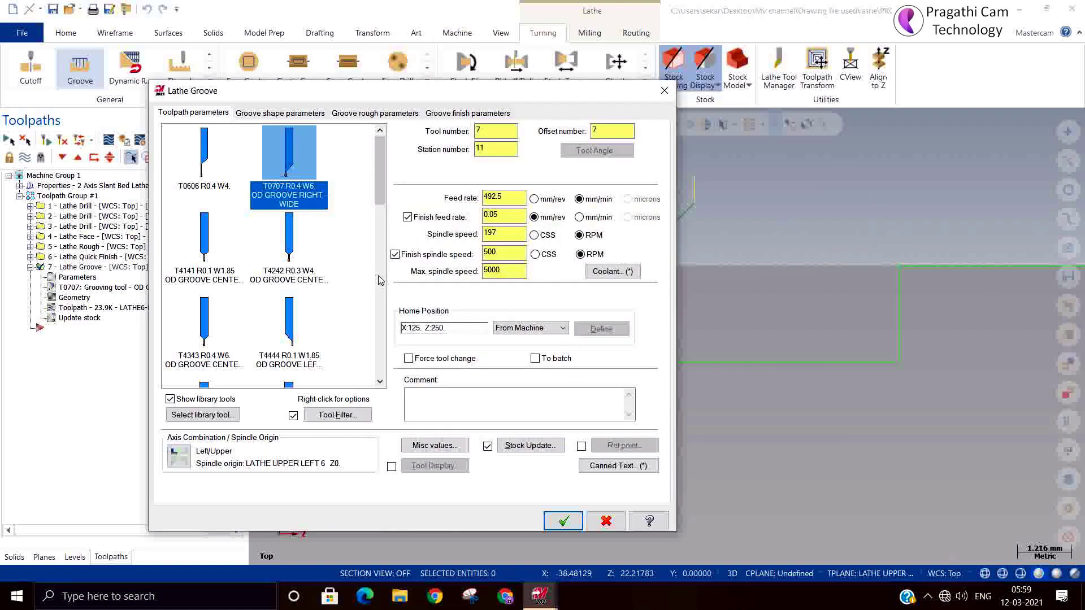
Set both lower groove corner radii to 0 and apply the groove shape settings.
click(274, 113)
double_click(591, 329)
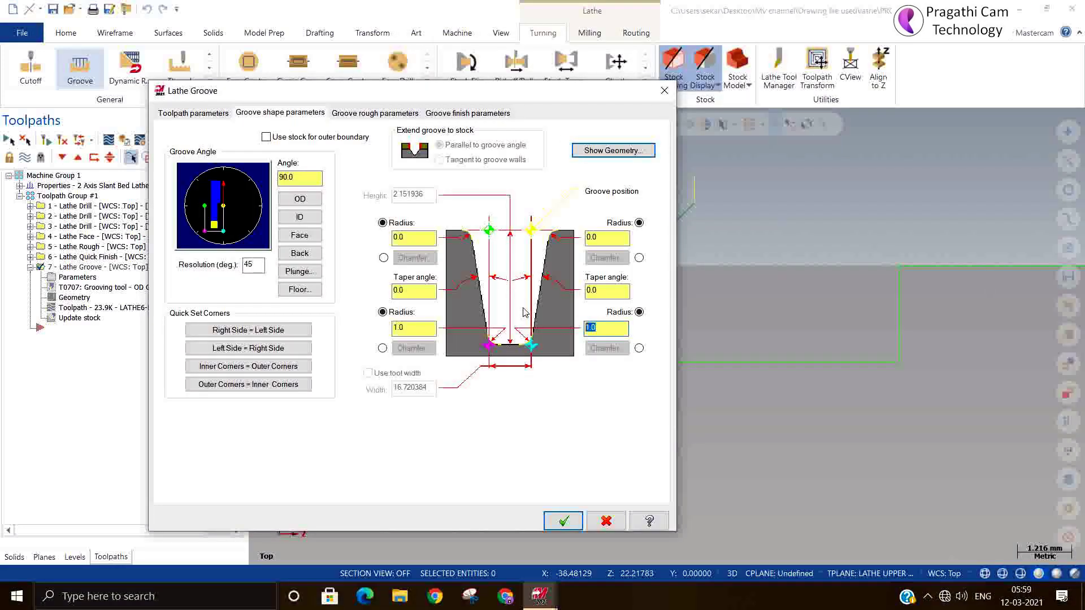
text(0)
double_click(413, 328)
text(0)
click(545, 516)
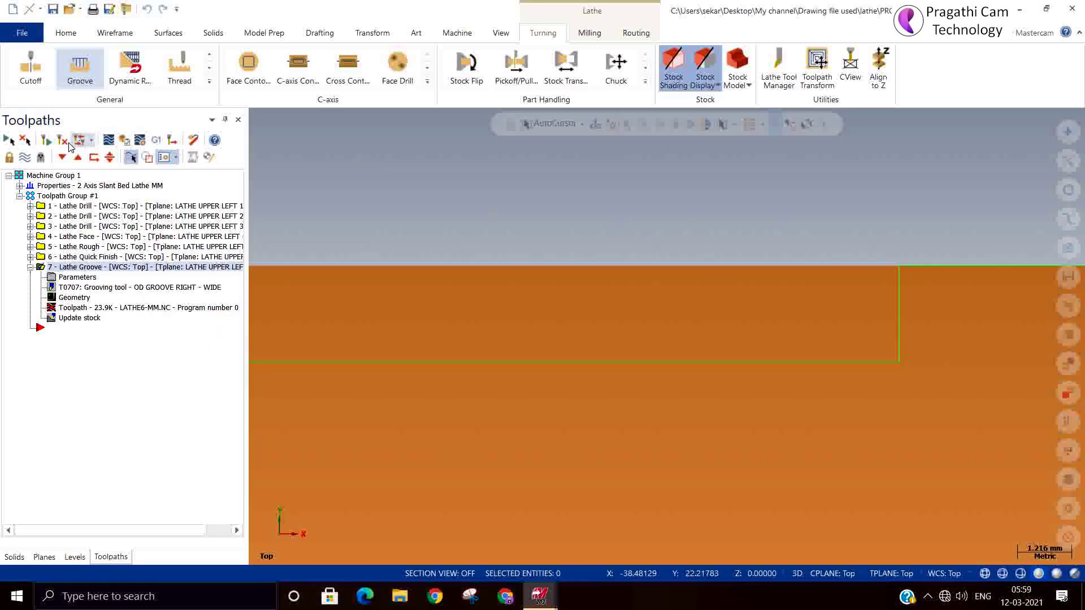
Regenerate the edited groove toolpath and zoom out to review its sharp corners.
click(64, 143)
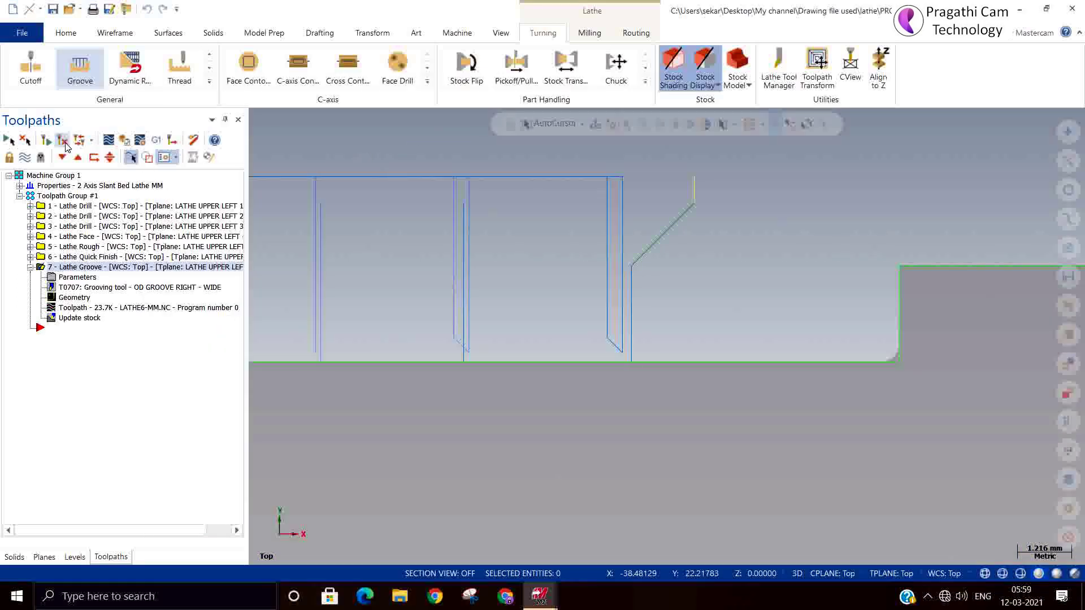
scroll(906, 358, up, 3)
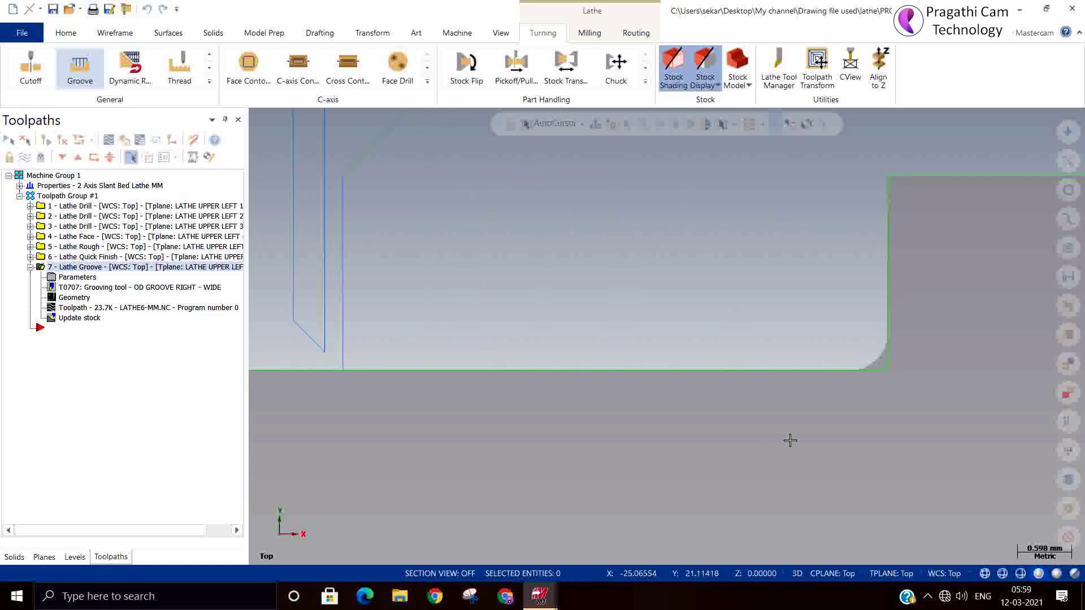
scroll(790, 440, down, 2)
scroll(790, 440, down, 2)
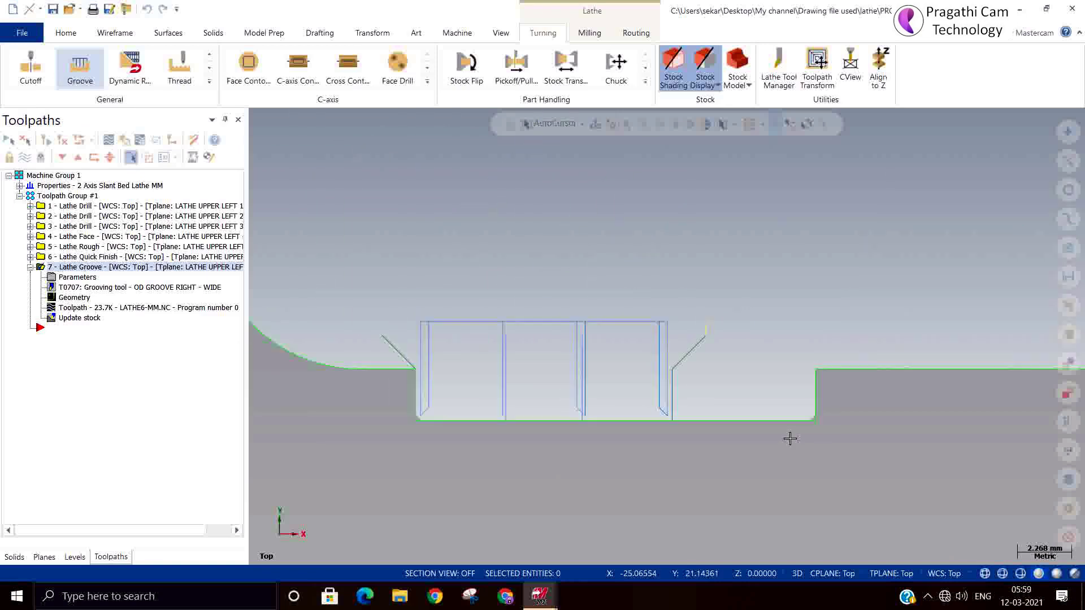
scroll(790, 438, down, 2)
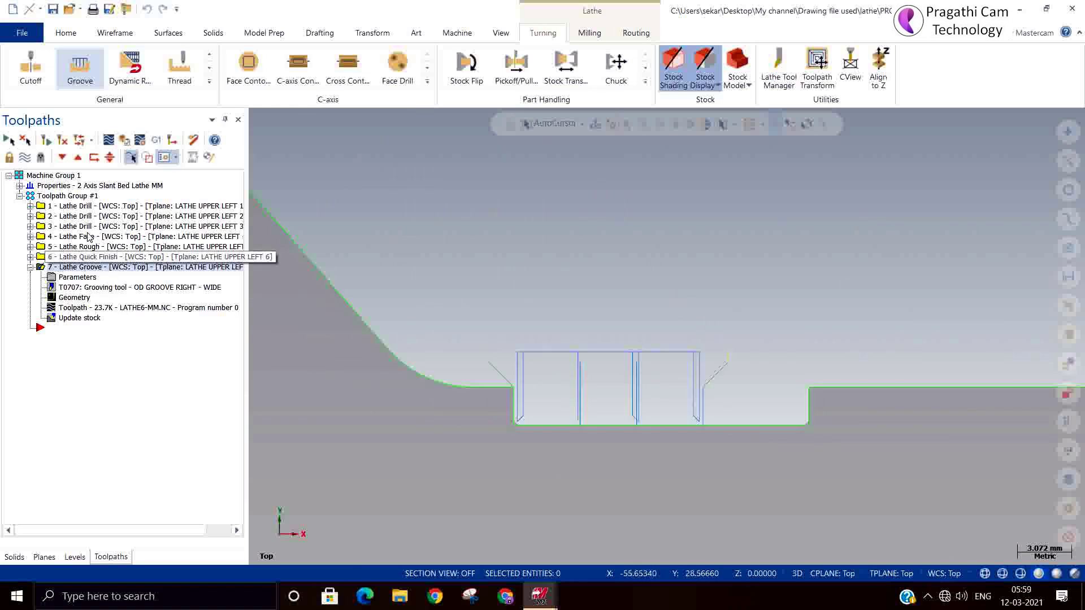
Select Lathe Groove operation 7 and delete it.
click(54, 267)
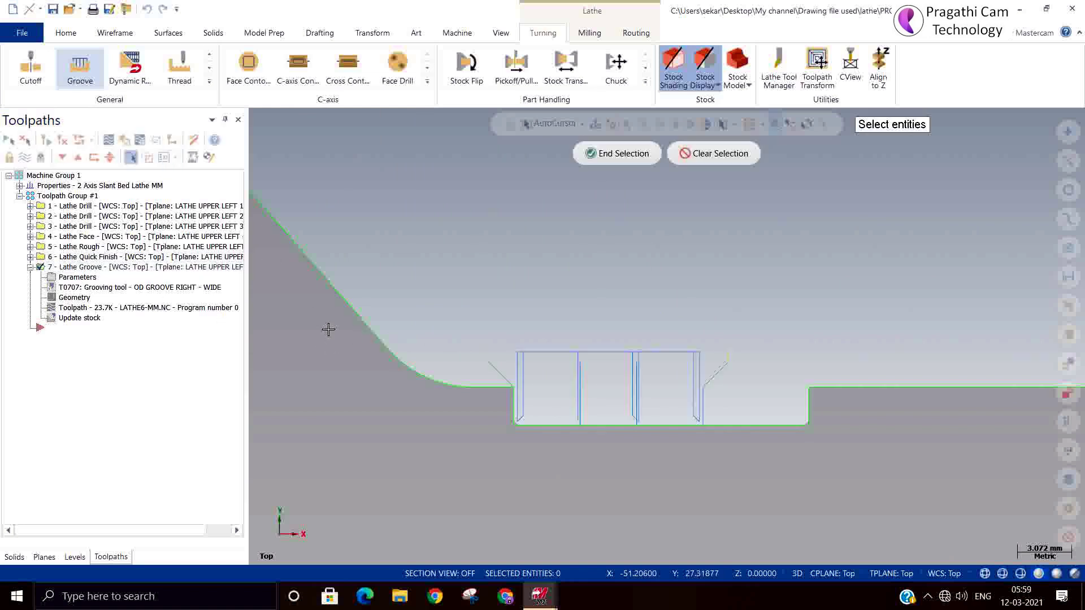
key(Escape)
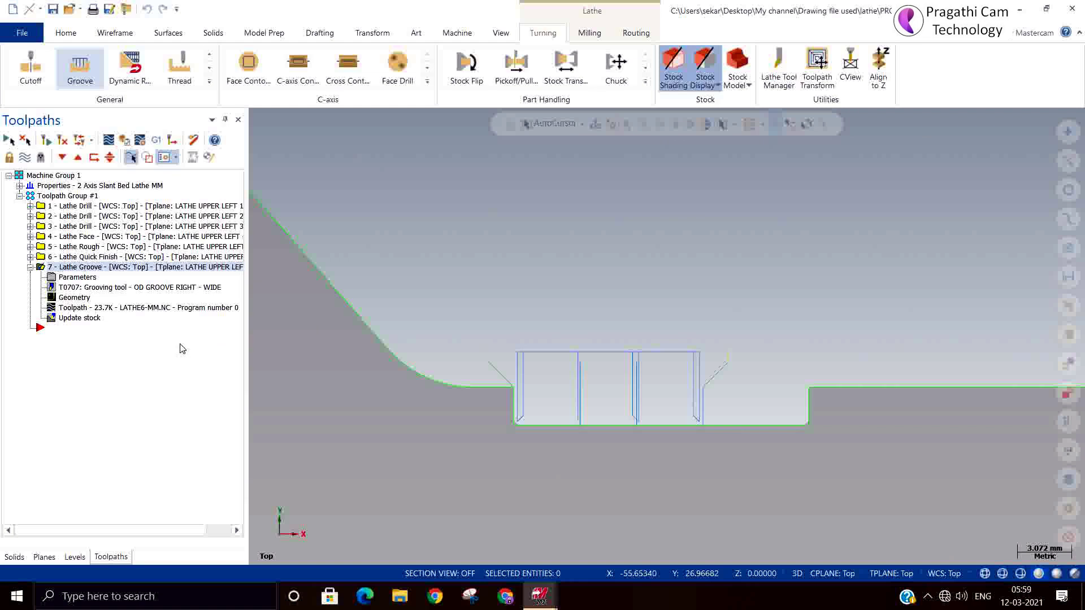
key(Delete)
Confirm the Lathe Groove deletion and start a new chain-defined groove.
click(572, 355)
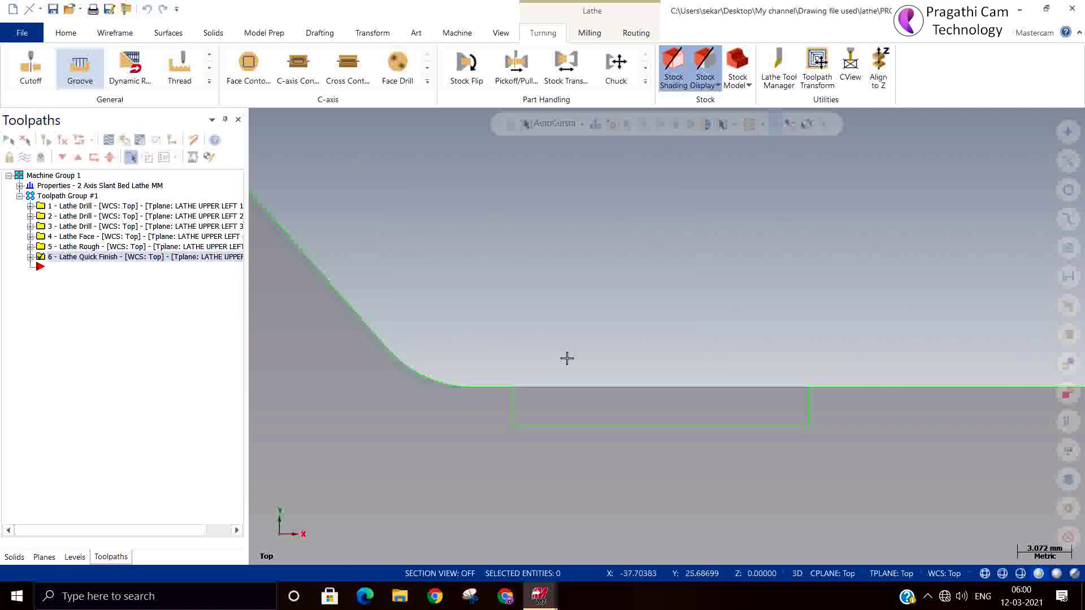
click(79, 68)
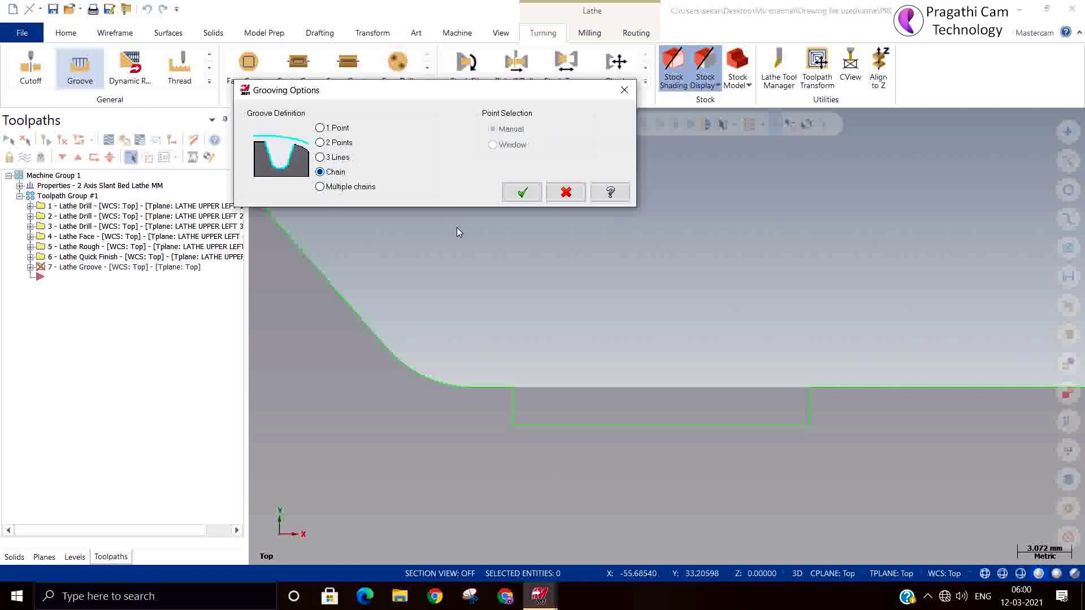
click(521, 192)
scroll(807, 402, up, 3)
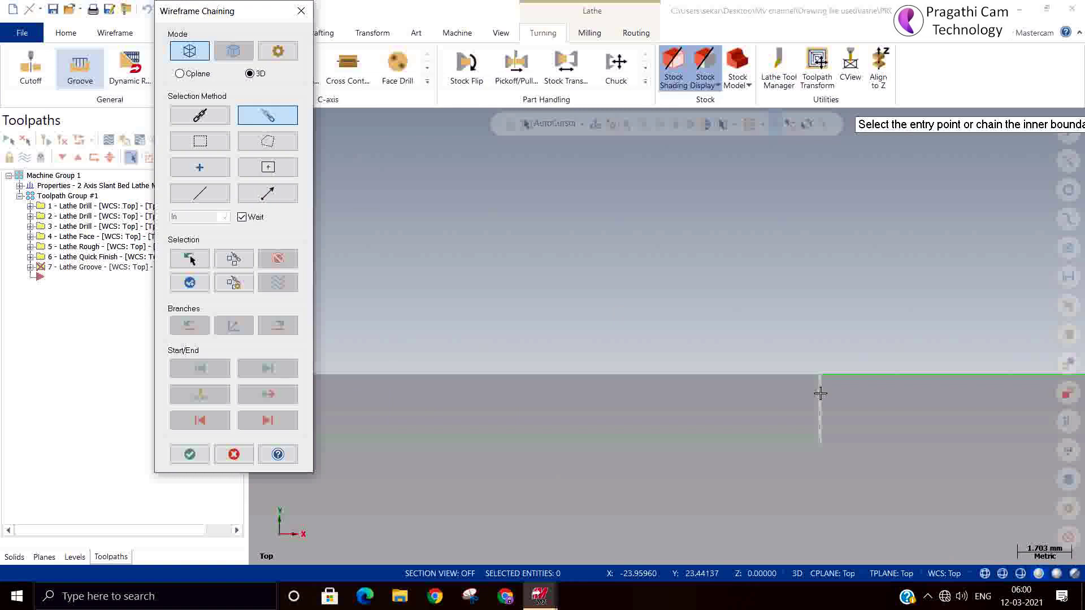
Pick the groove's right wall, then cancel the chaining with Esc and zoom out on the part.
click(821, 394)
scroll(1018, 452, down, 3)
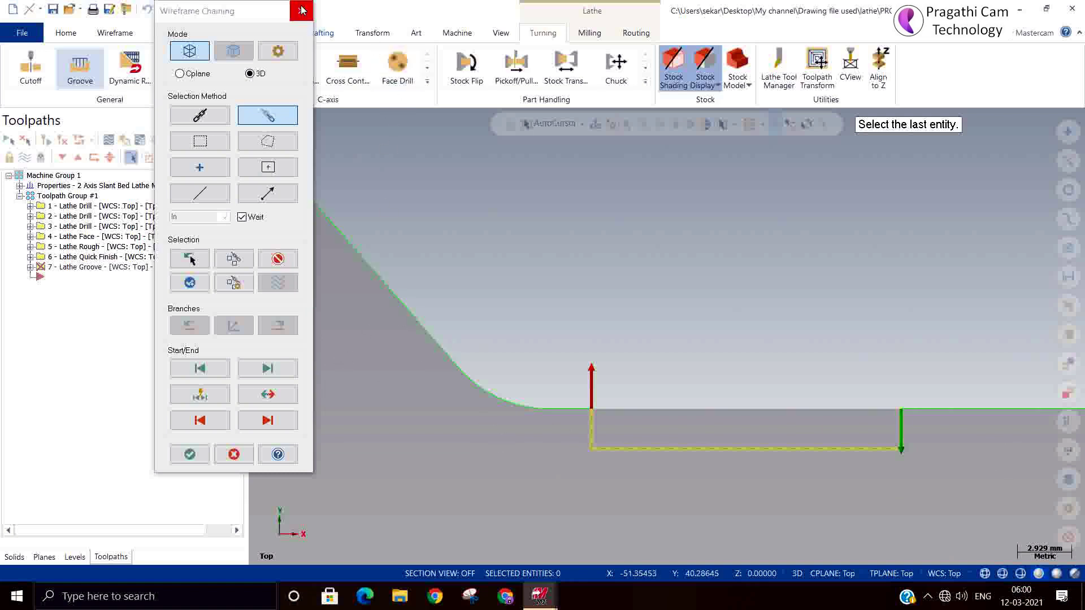
key(Escape)
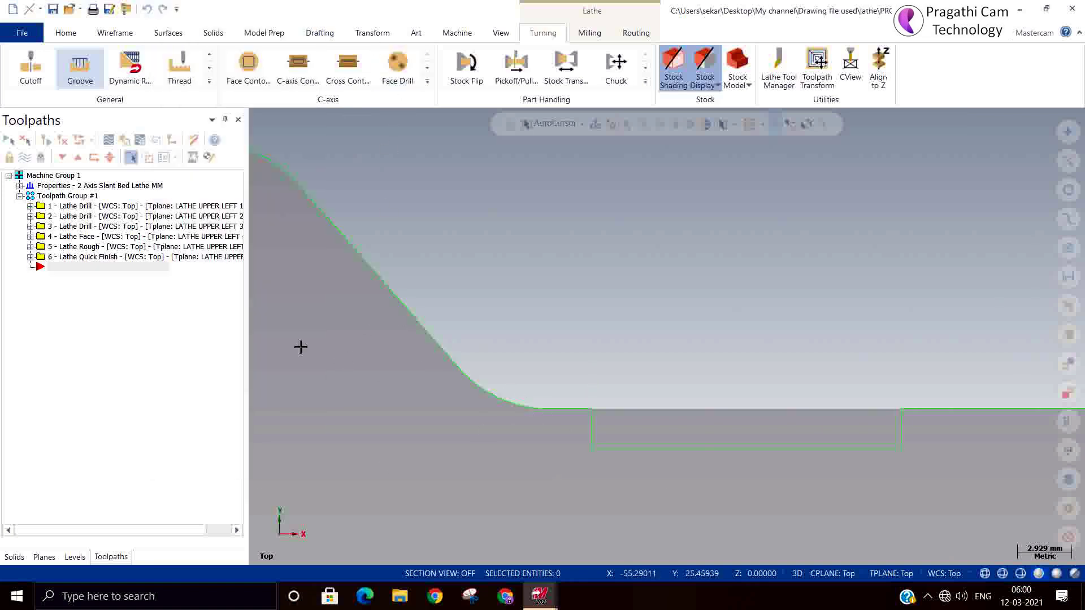
scroll(644, 339, down, 4)
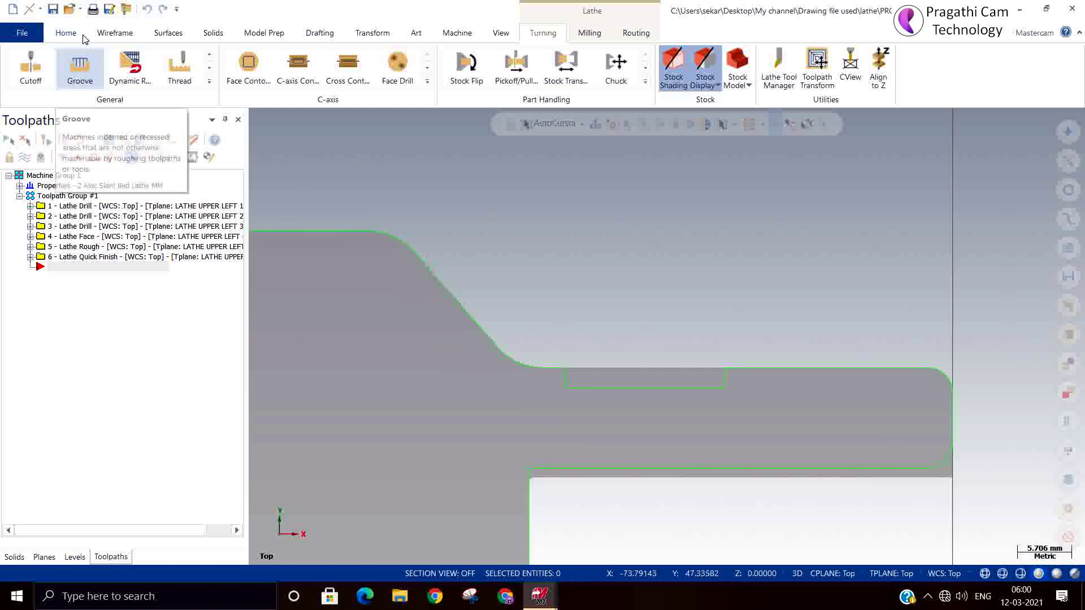
Draw a manual spline through four points dipping below the right-hand OD edge.
click(115, 38)
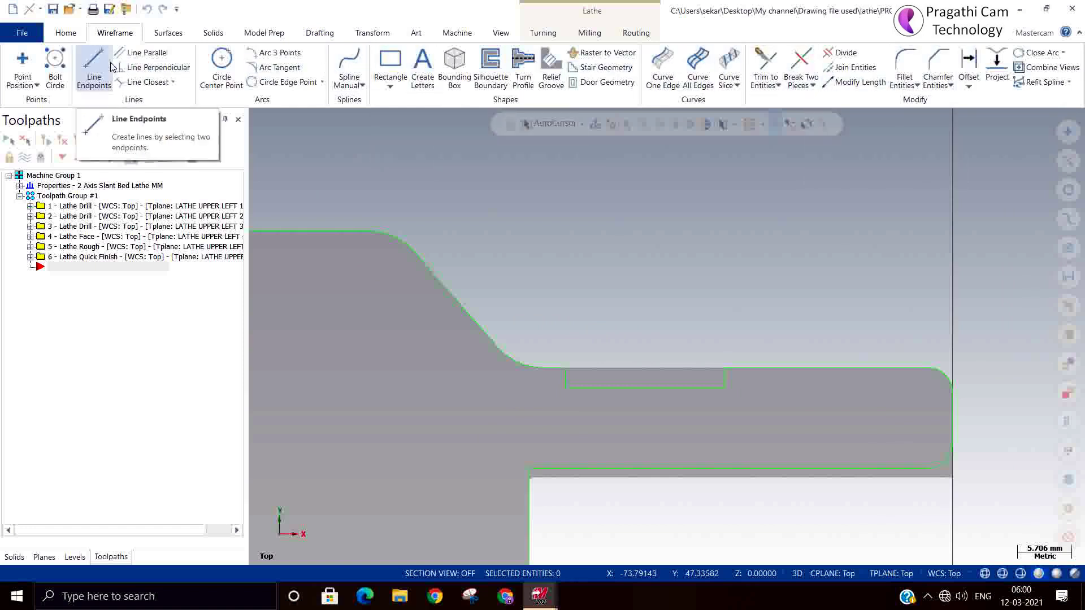
click(346, 62)
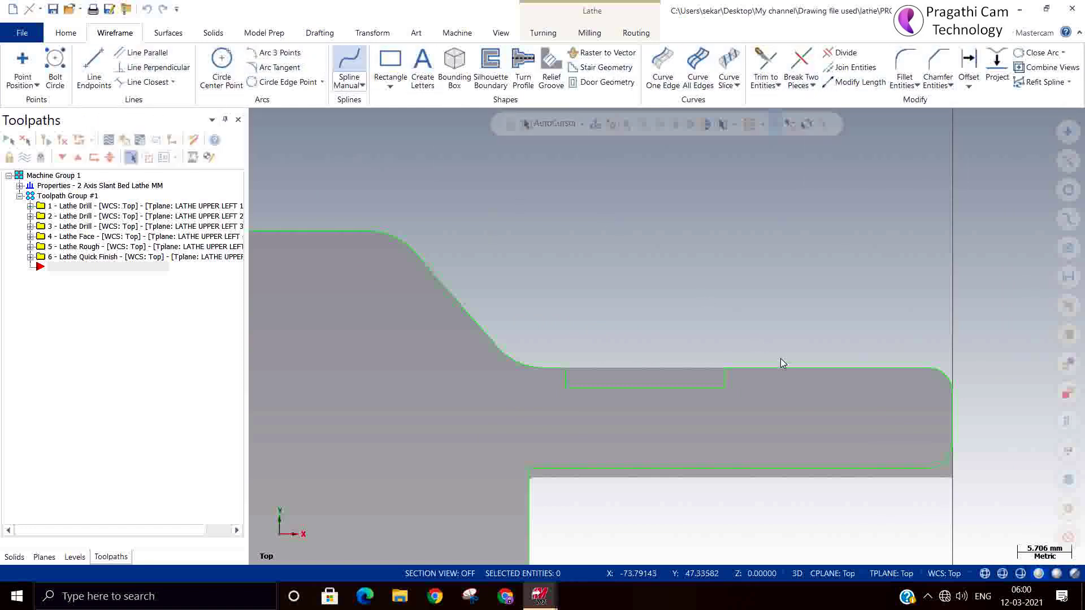
scroll(783, 356, up, 2)
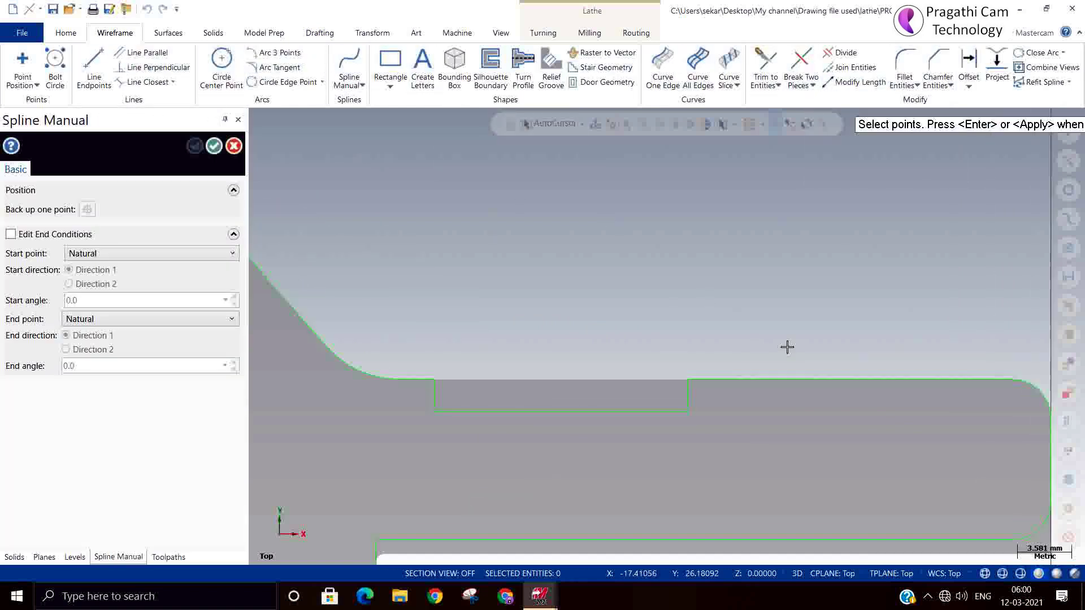
click(727, 378)
click(763, 405)
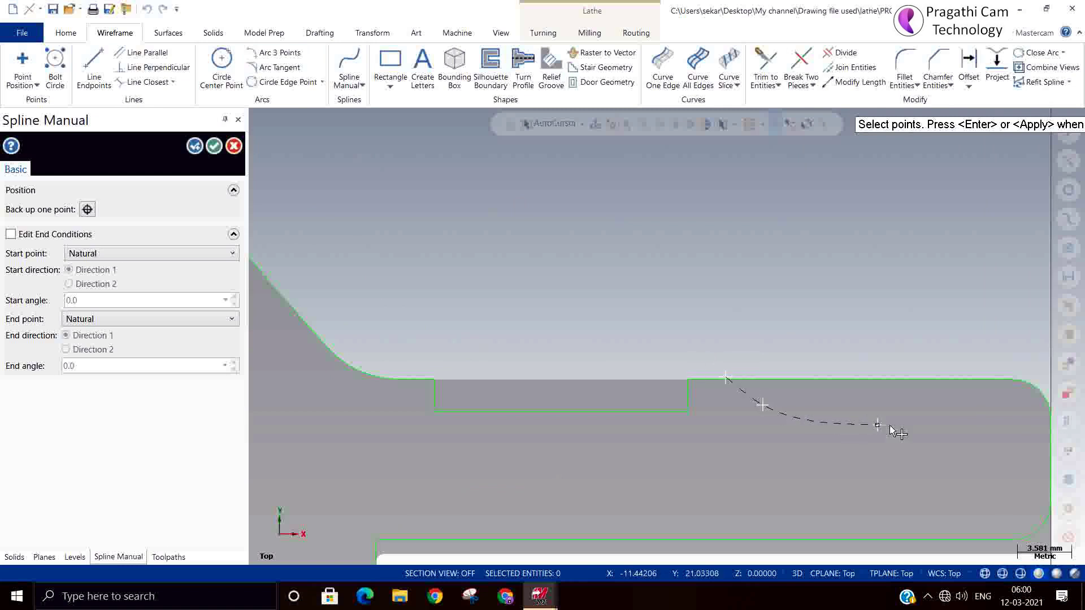
click(940, 413)
click(1000, 366)
click(214, 146)
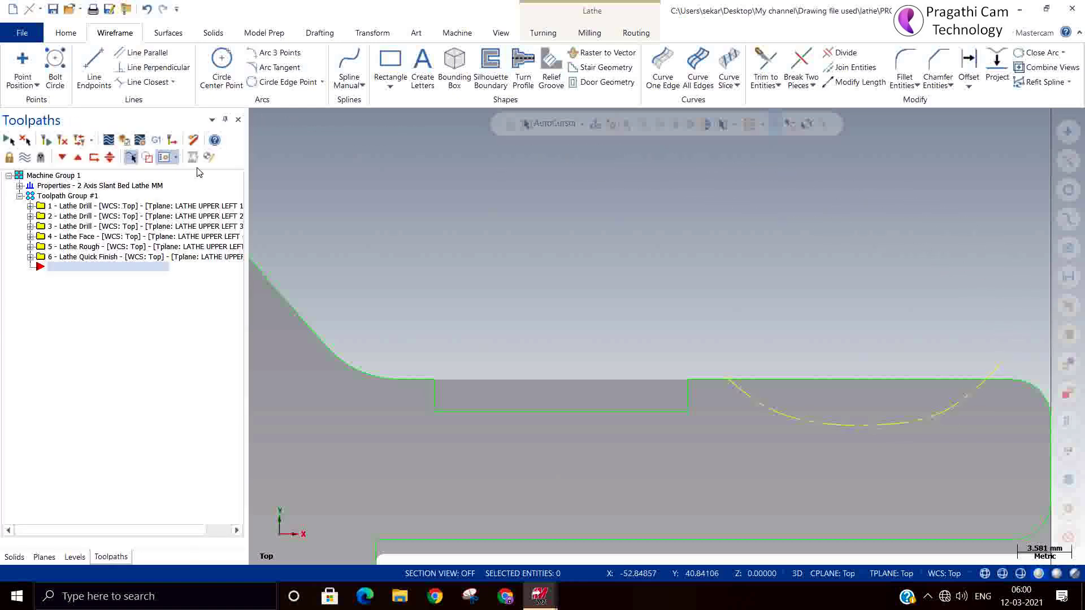
Bring up the toolpath list's right-click options, dismiss them, and reopen them.
right_click(63, 307)
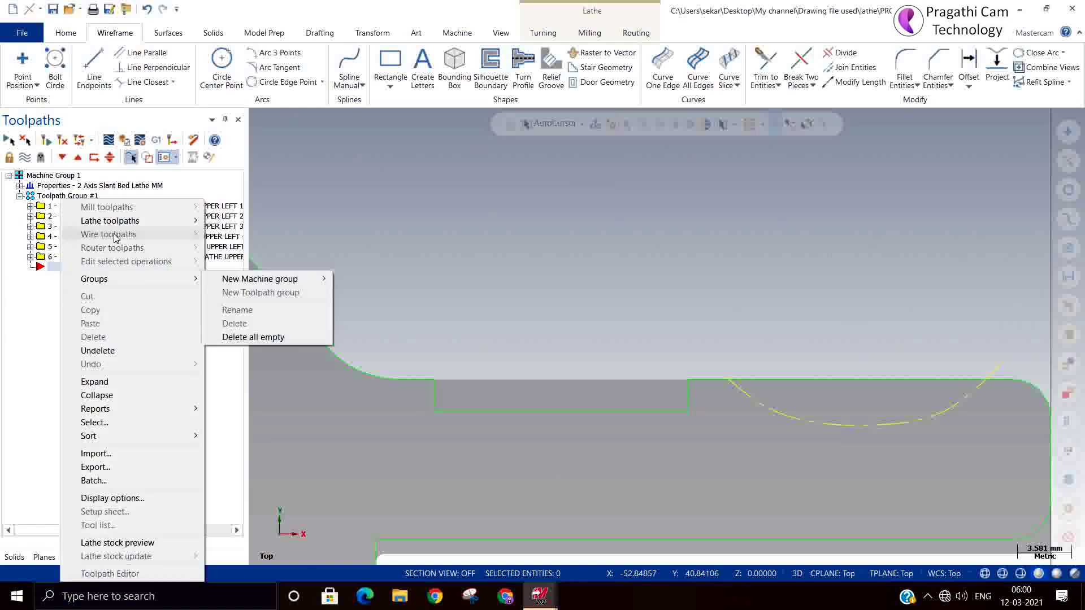
click(47, 339)
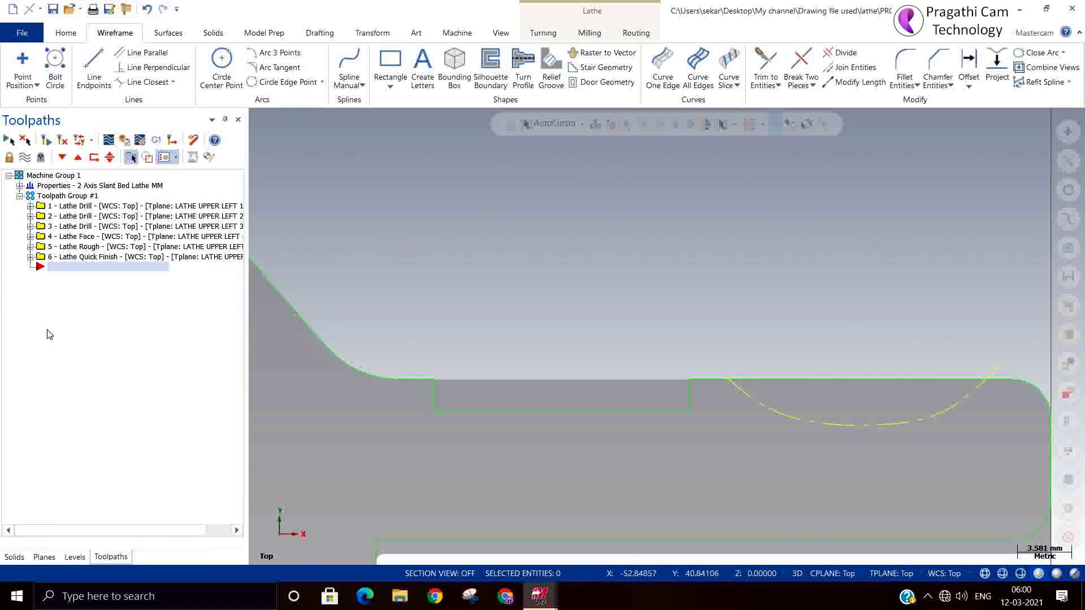
right_click(49, 334)
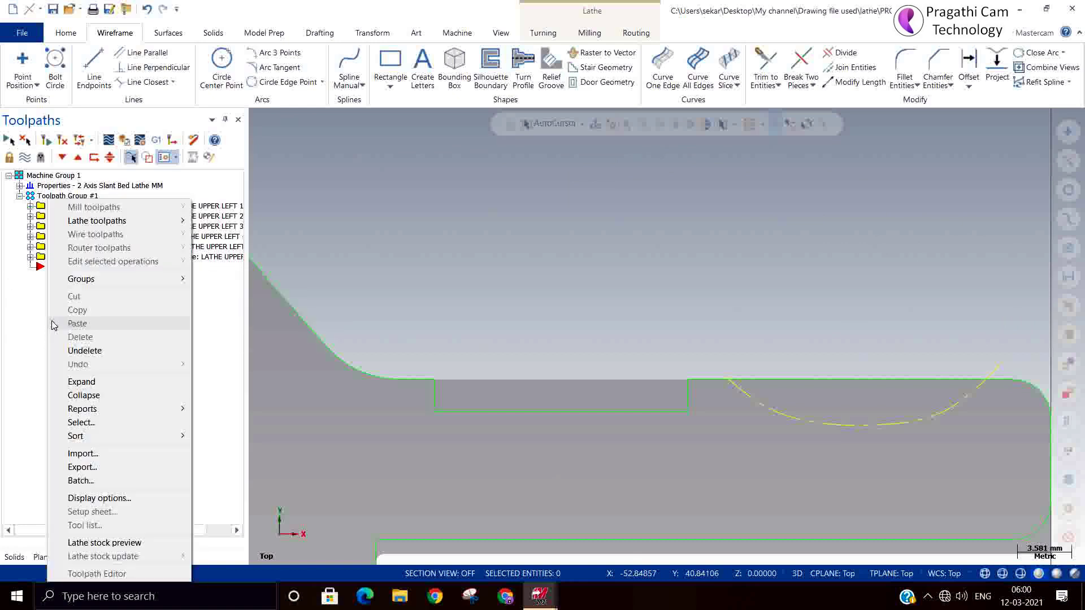
Create a Chain groove from the Turning tab, chaining the new spline arc as its shape.
click(636, 33)
click(526, 32)
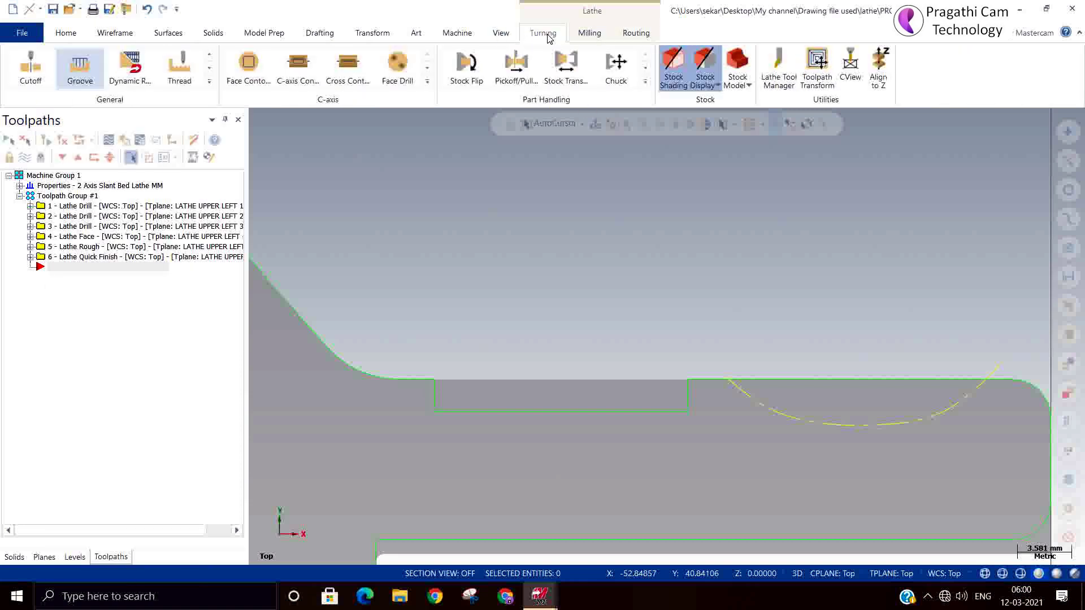
click(80, 65)
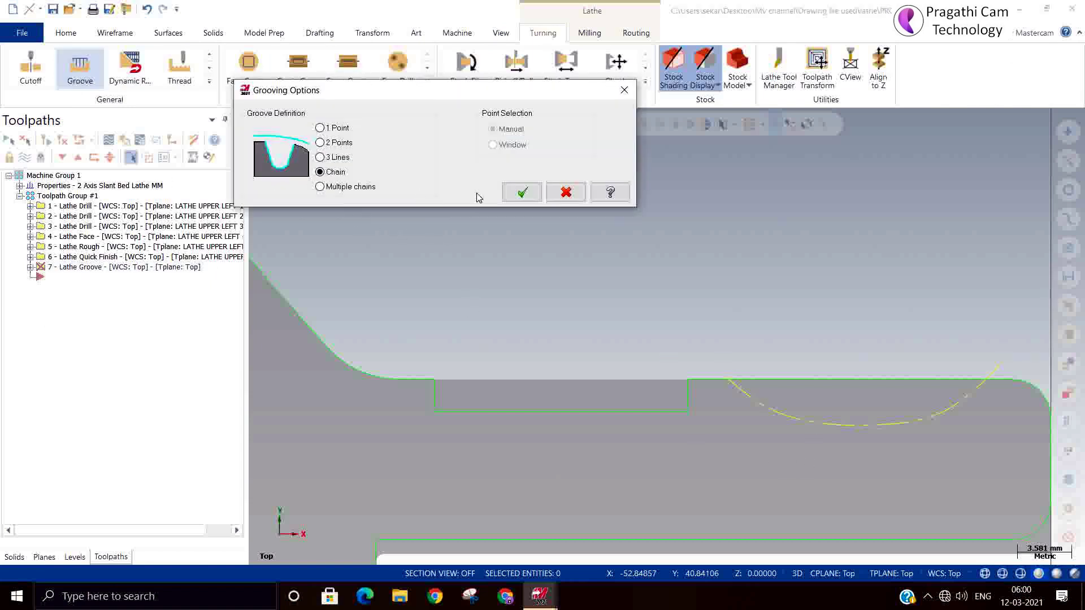
click(522, 193)
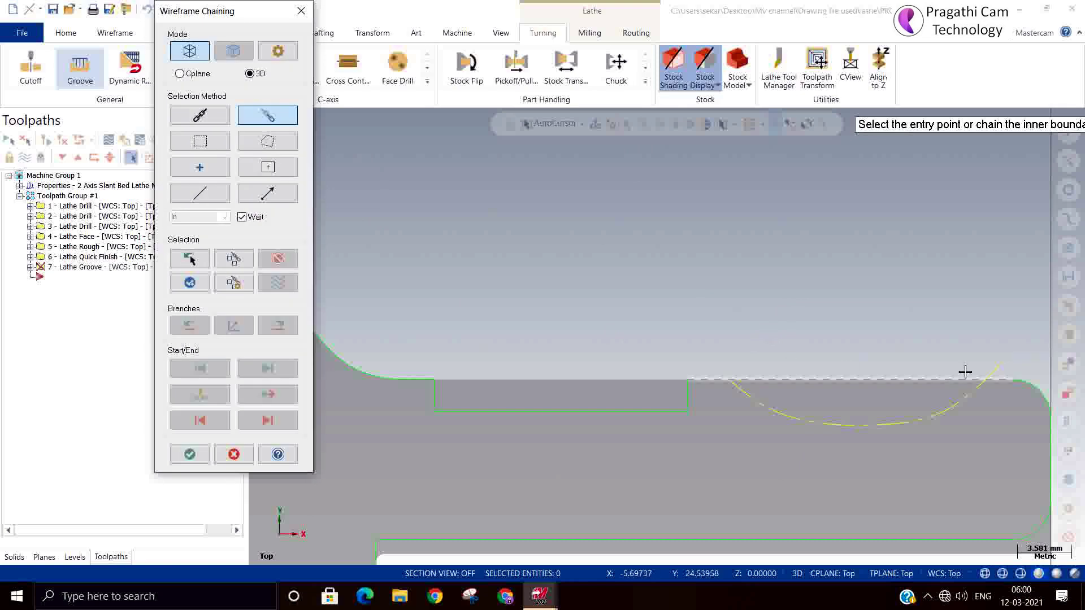
click(990, 373)
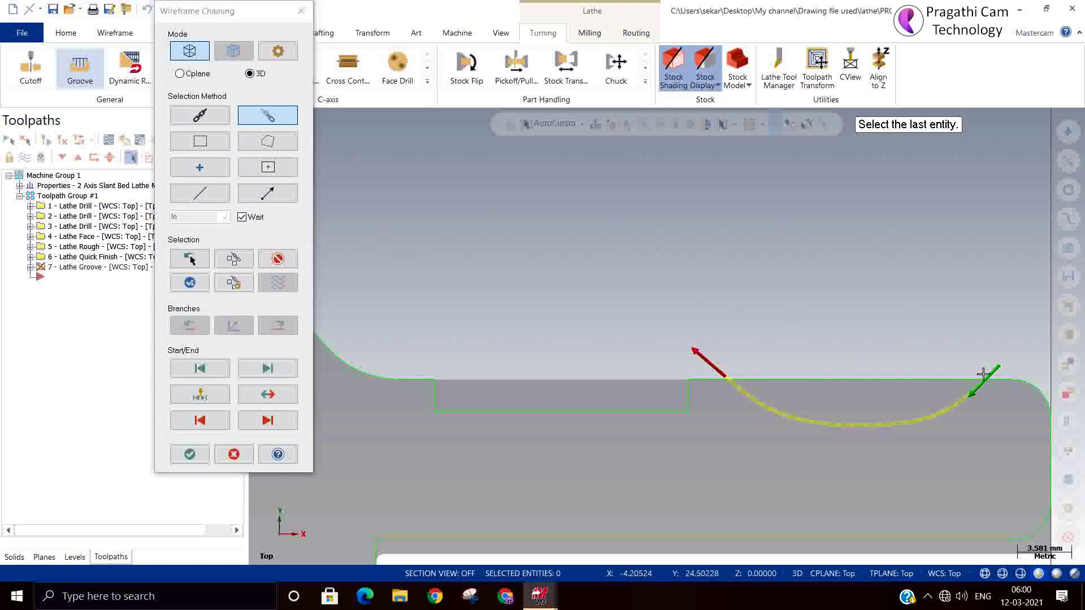
click(191, 455)
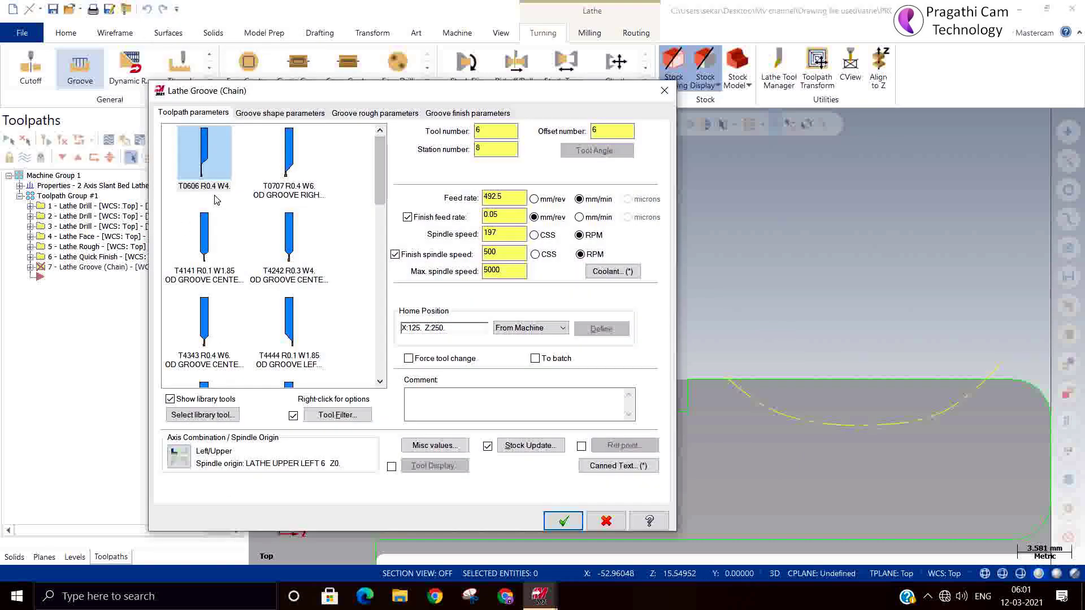
Scroll the tool list and open the T4141 tool definition.
click(288, 173)
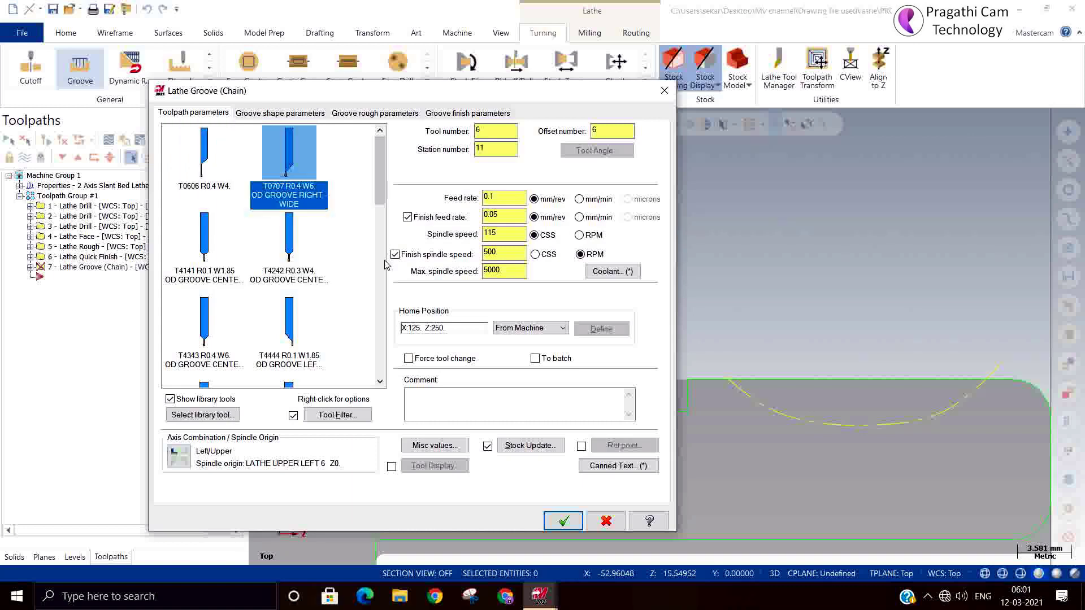
scroll(365, 277, down, 5)
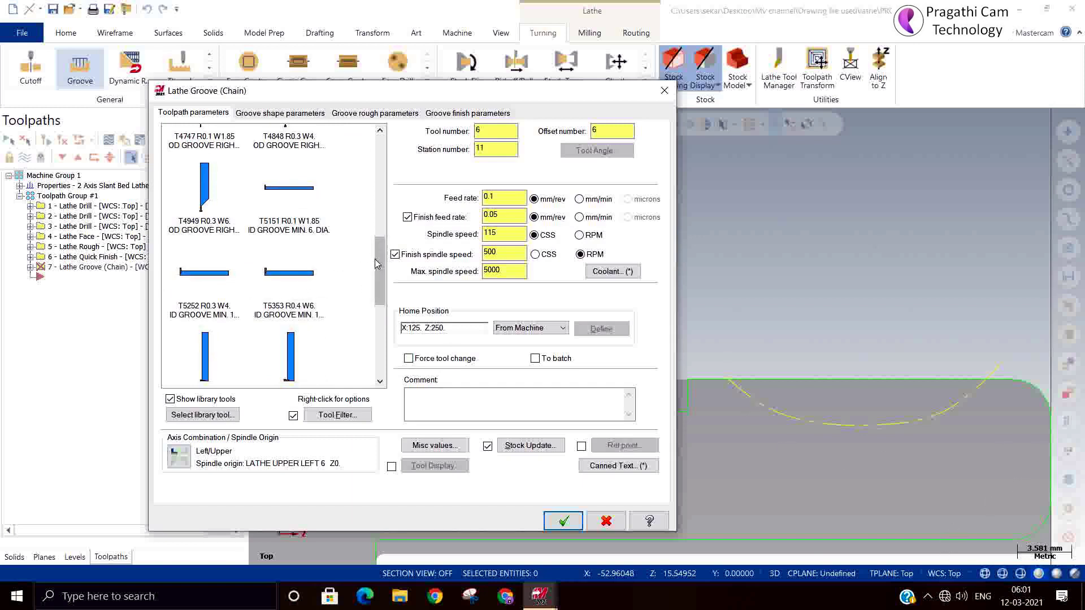
drag(379, 270, 377, 165)
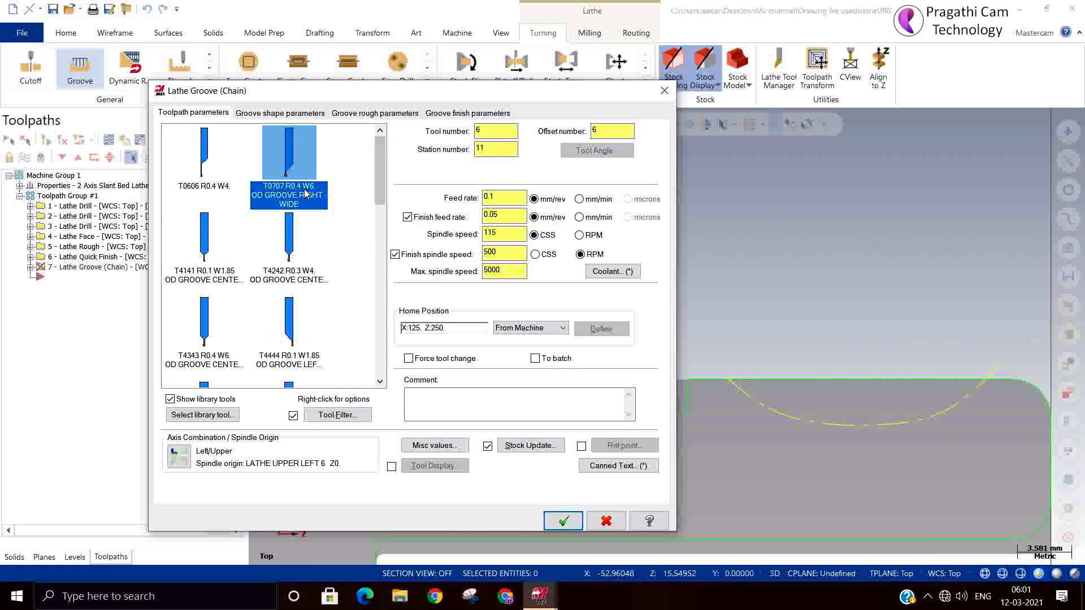
double_click(204, 254)
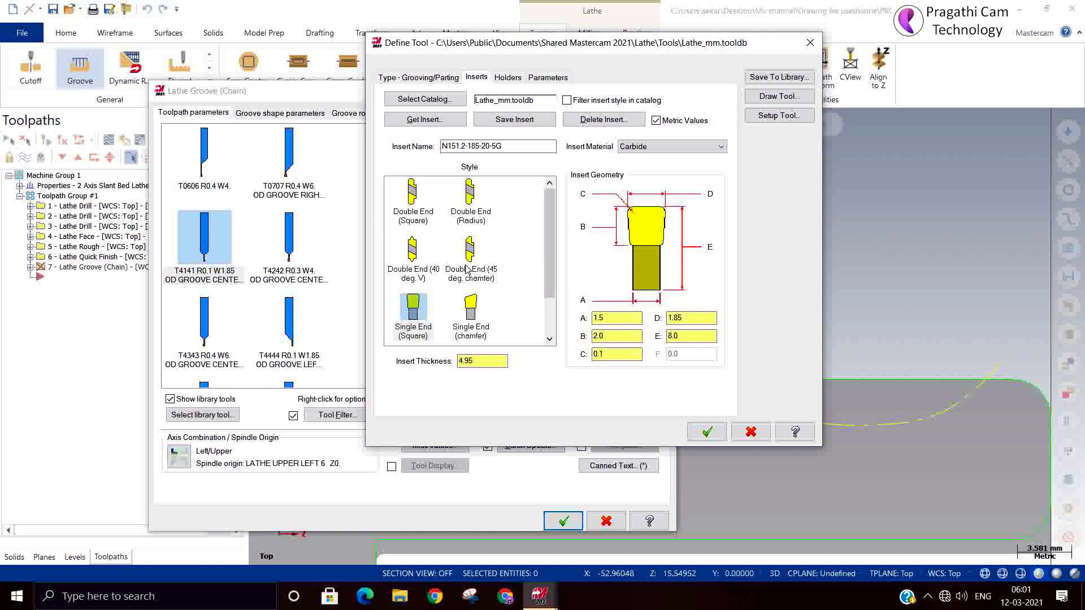
Change T4141's insert to Single End (radius) with A 2.0, B 2.0 and C 12.0.
scroll(547, 235, down, 1)
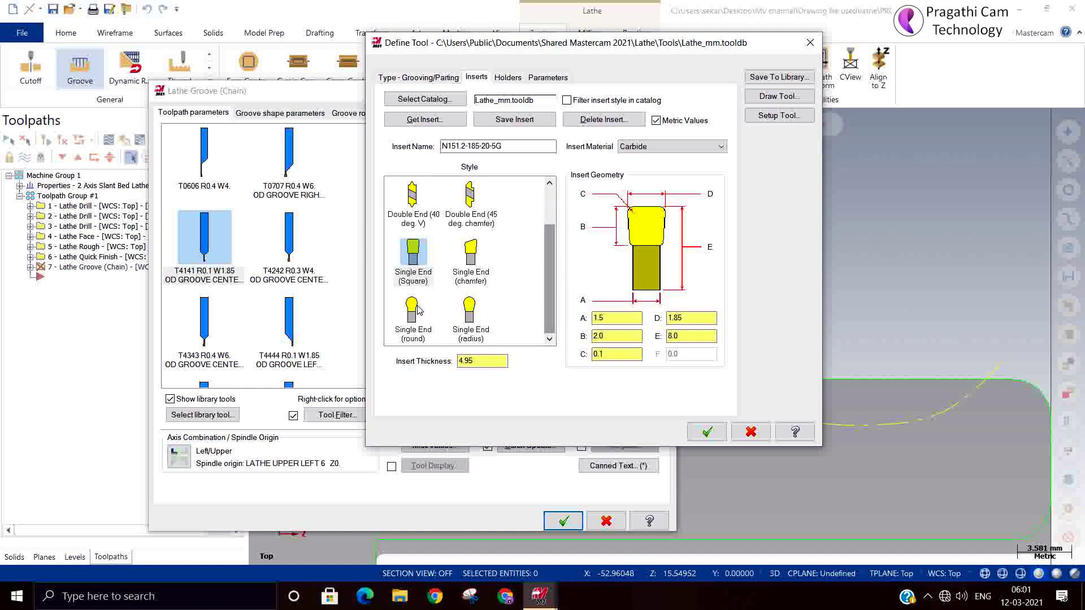
click(478, 317)
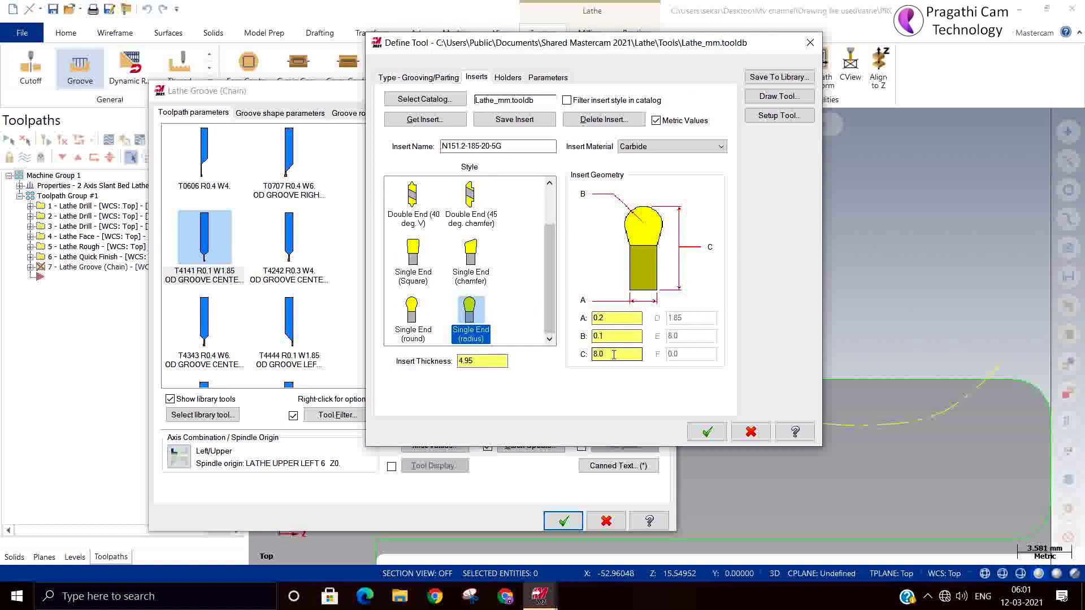
click(614, 337)
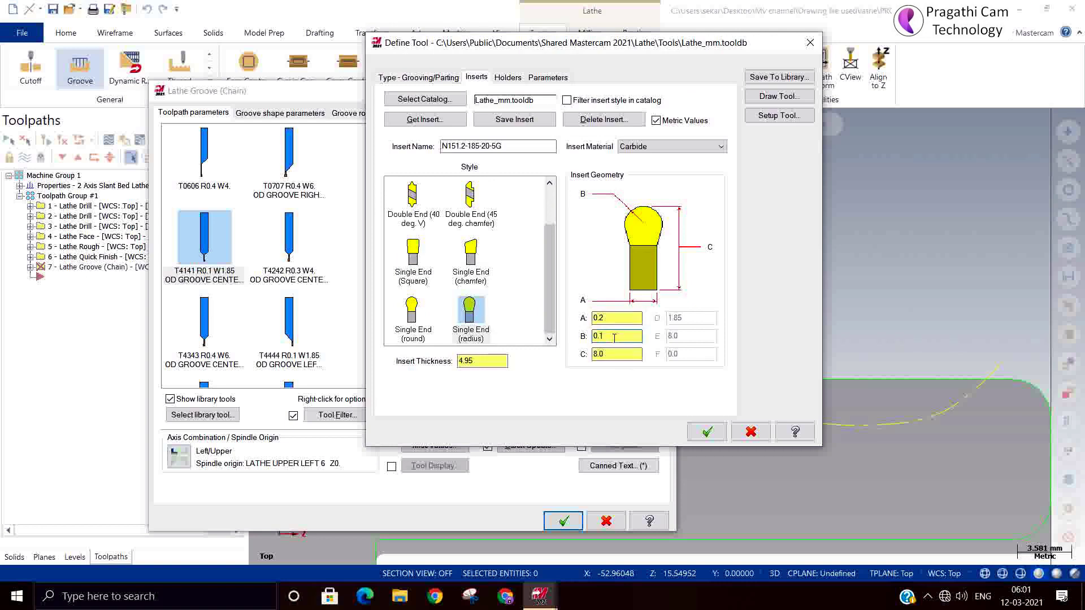
drag(614, 338, 529, 322)
click(629, 355)
drag(629, 355, 524, 362)
click(601, 338)
double_click(599, 338)
key(shift+Tab)
Draw the T4141 tool to preview its new radius profile.
click(779, 97)
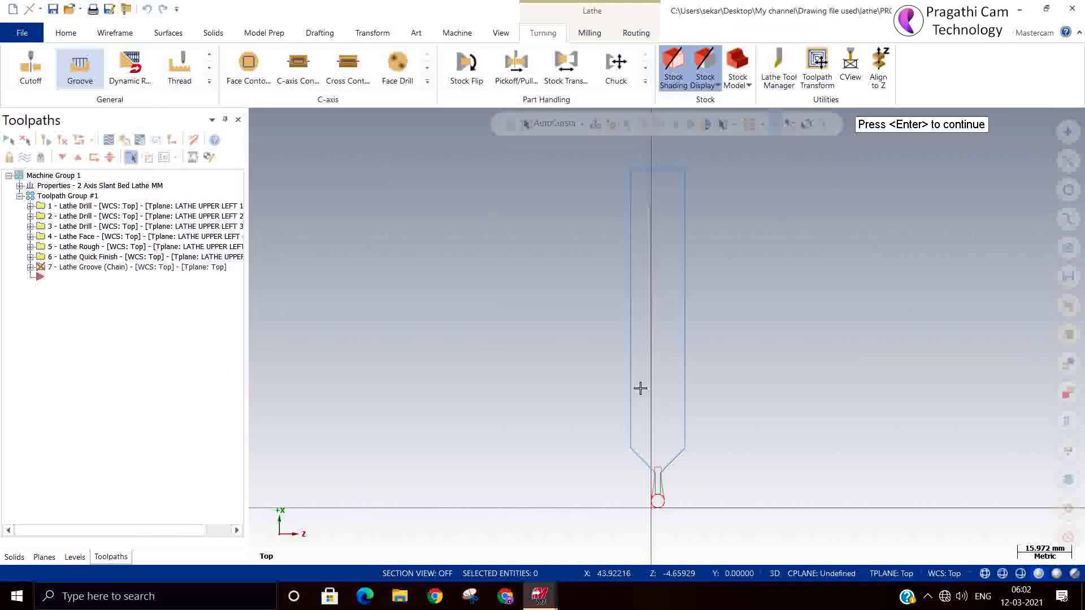
scroll(666, 523, up, 5)
scroll(667, 519, up, 3)
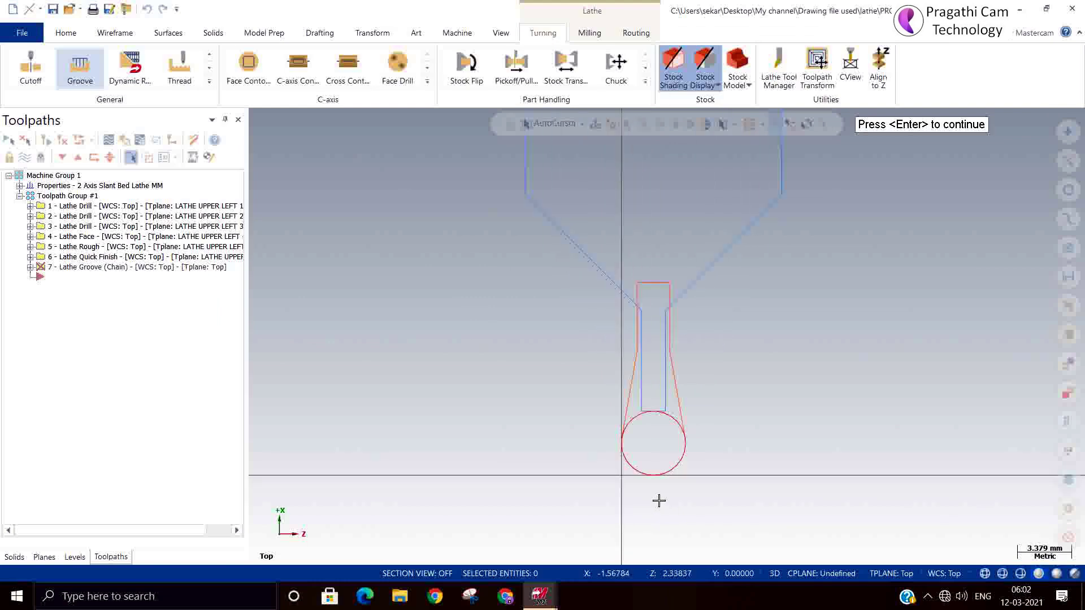
Accept the edited T4141 tool and review the groove shape and rough parameters.
key(Return)
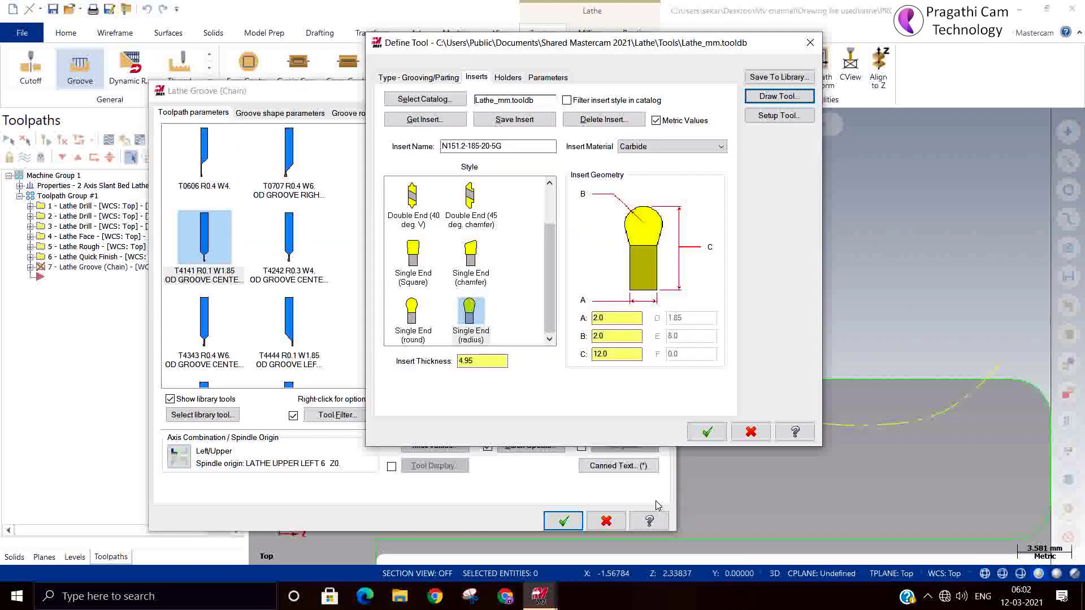
click(707, 432)
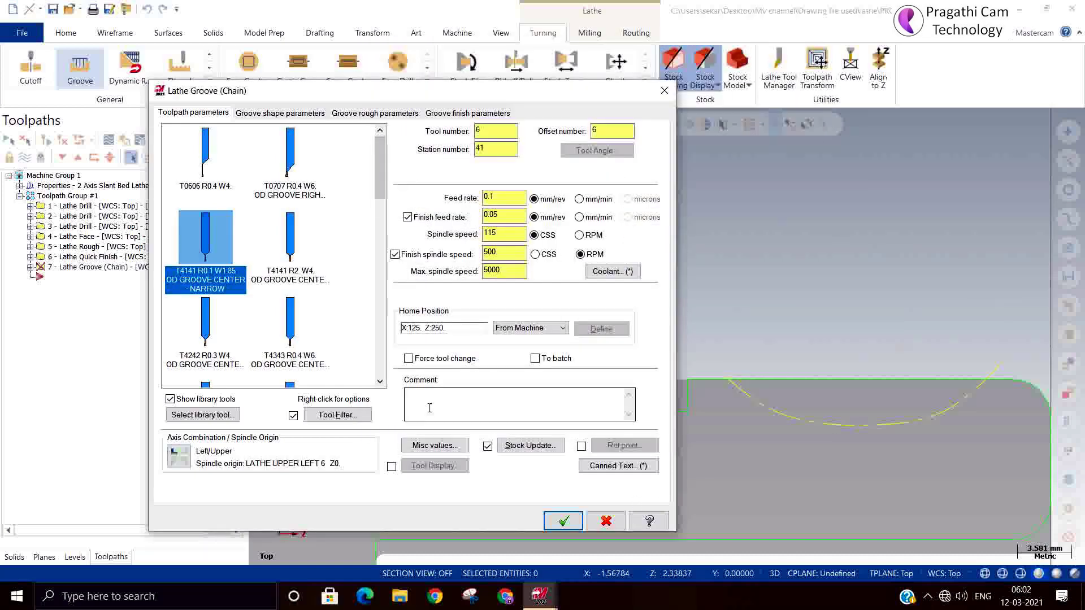
click(273, 116)
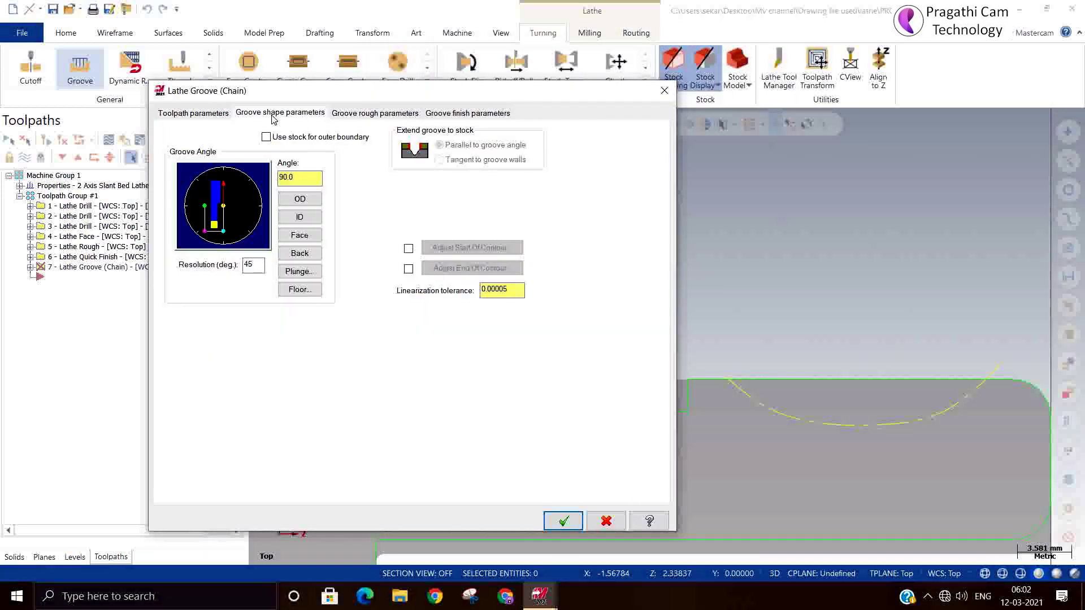
click(351, 115)
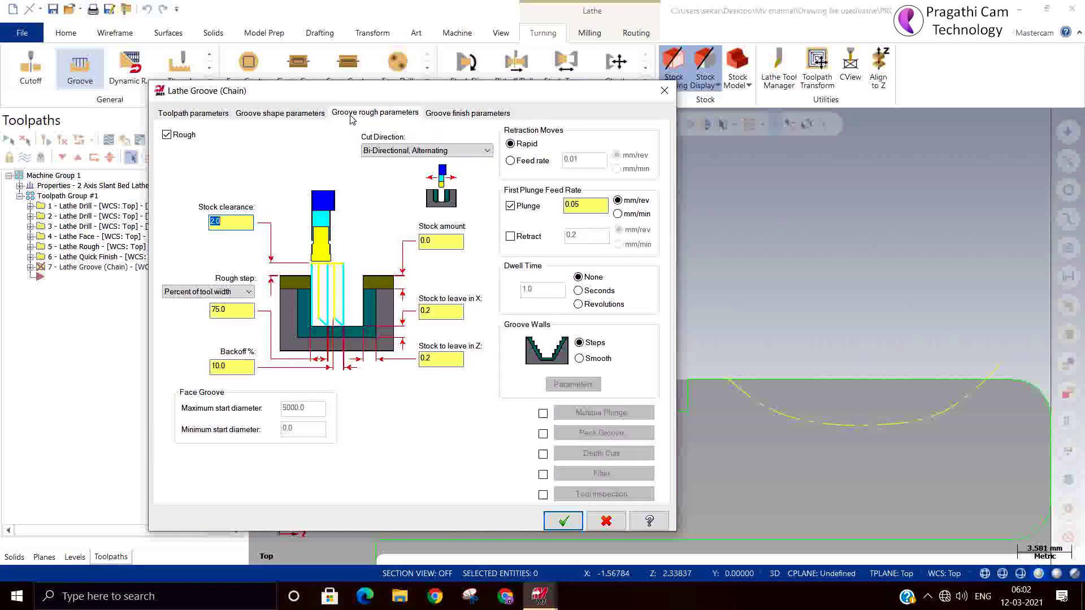
Check the finish pass settings, generate the chain groove toolpath, and open Backplot.
click(474, 113)
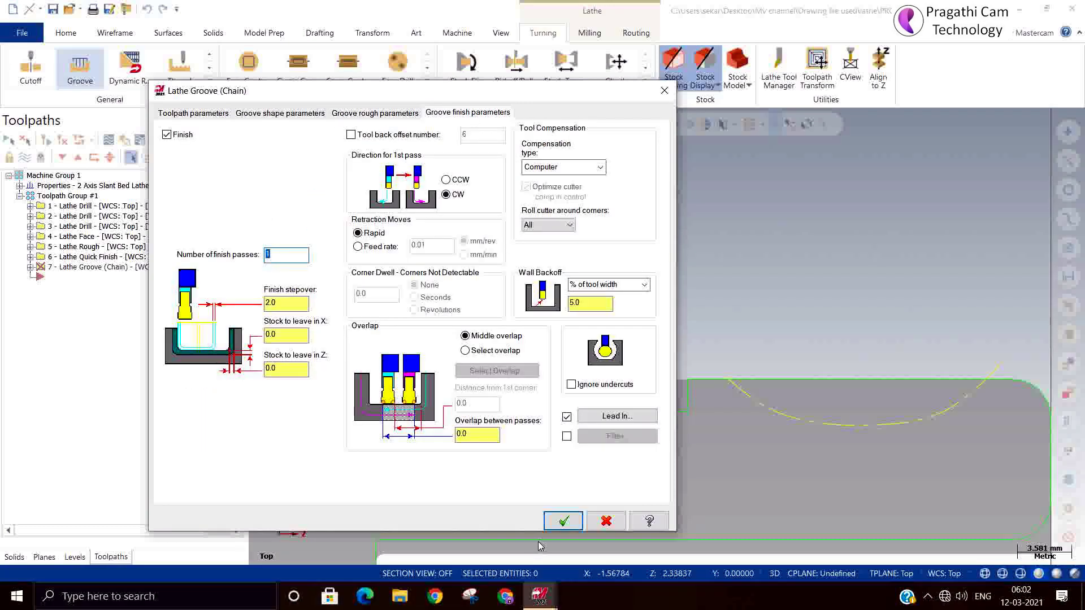
click(559, 521)
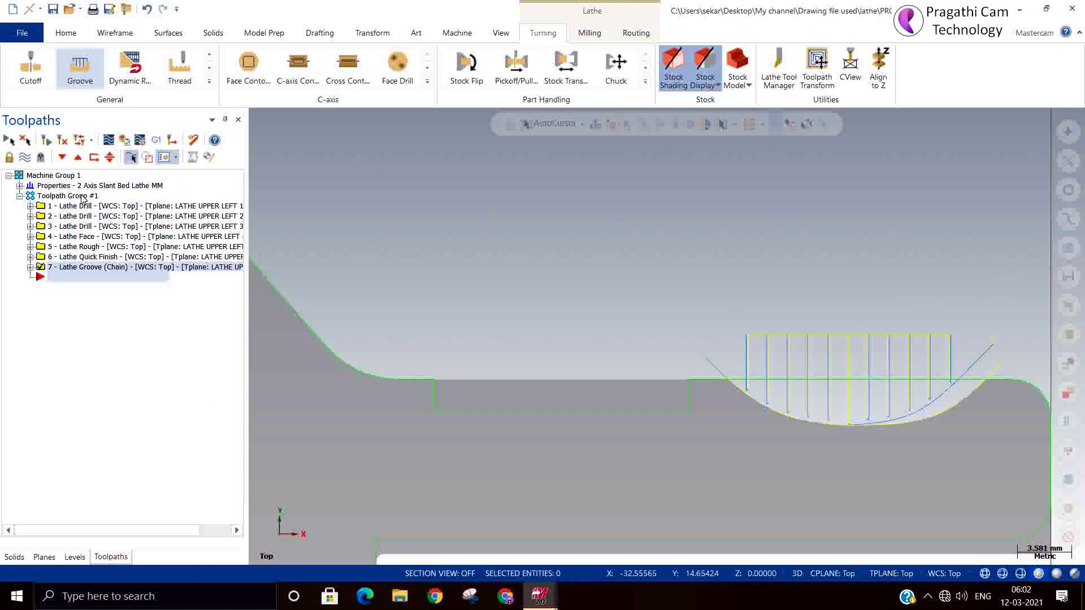
click(109, 140)
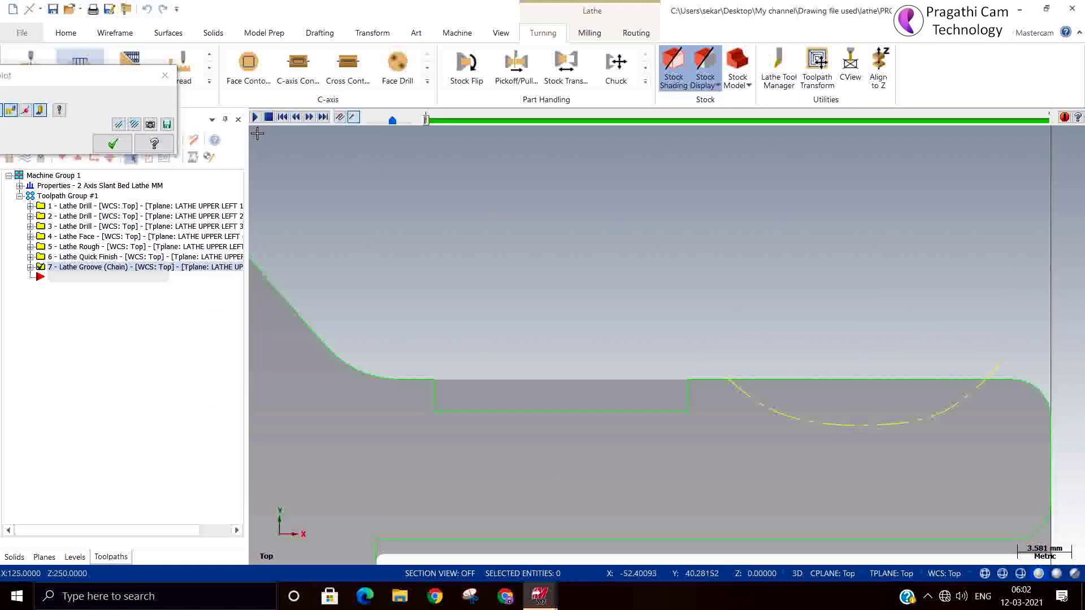
Play the groove backplot and zoom in on the plunge passes along the spline arc.
click(256, 118)
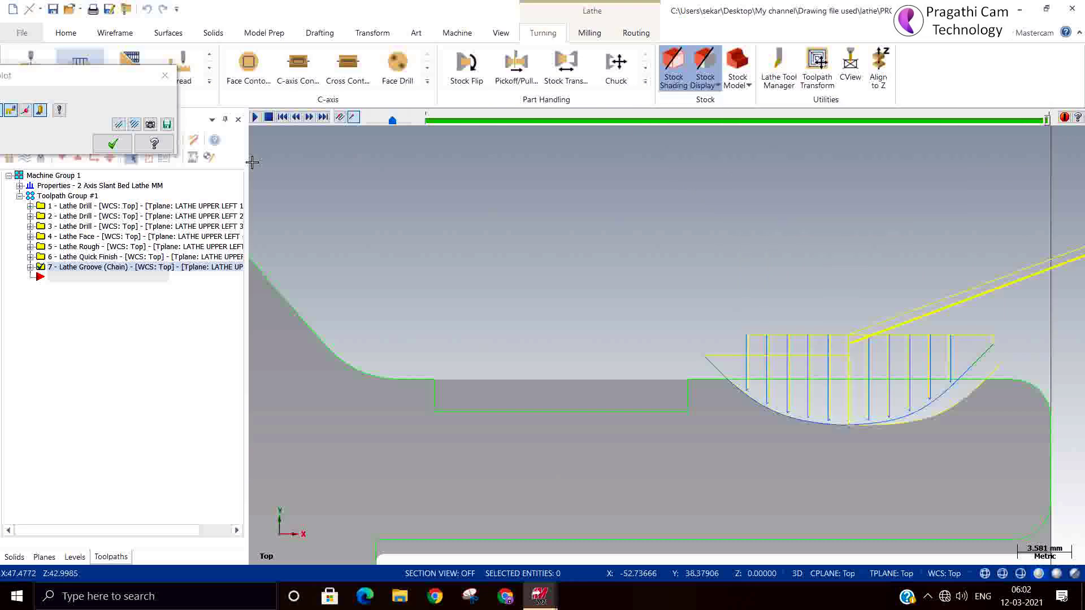
scroll(473, 315, up, 1)
scroll(985, 497, up, 10)
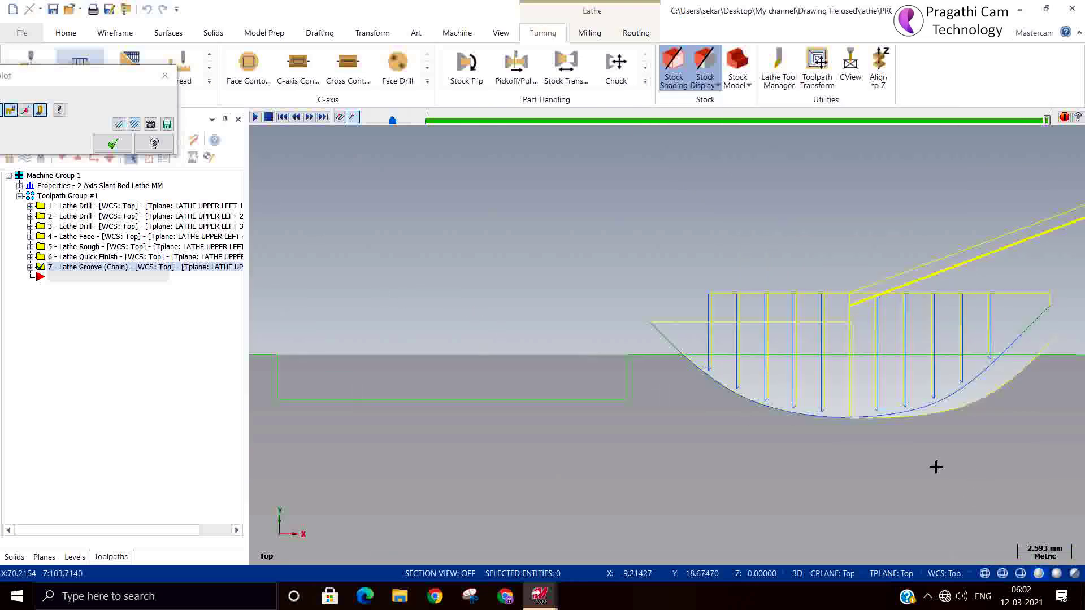
scroll(803, 419, up, 4)
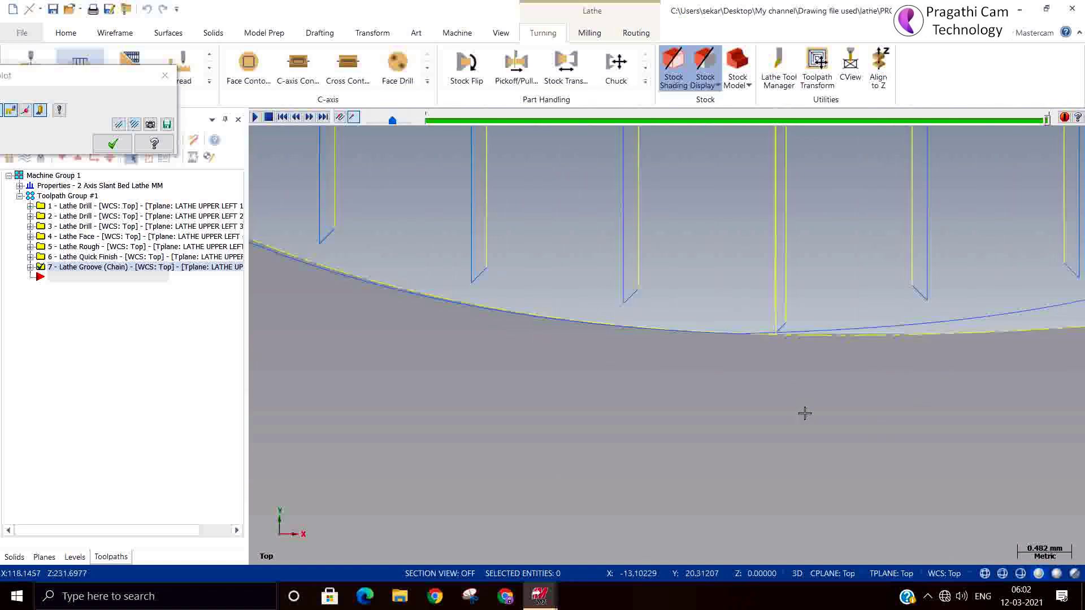
scroll(889, 345, up, 2)
scroll(890, 350, up, 4)
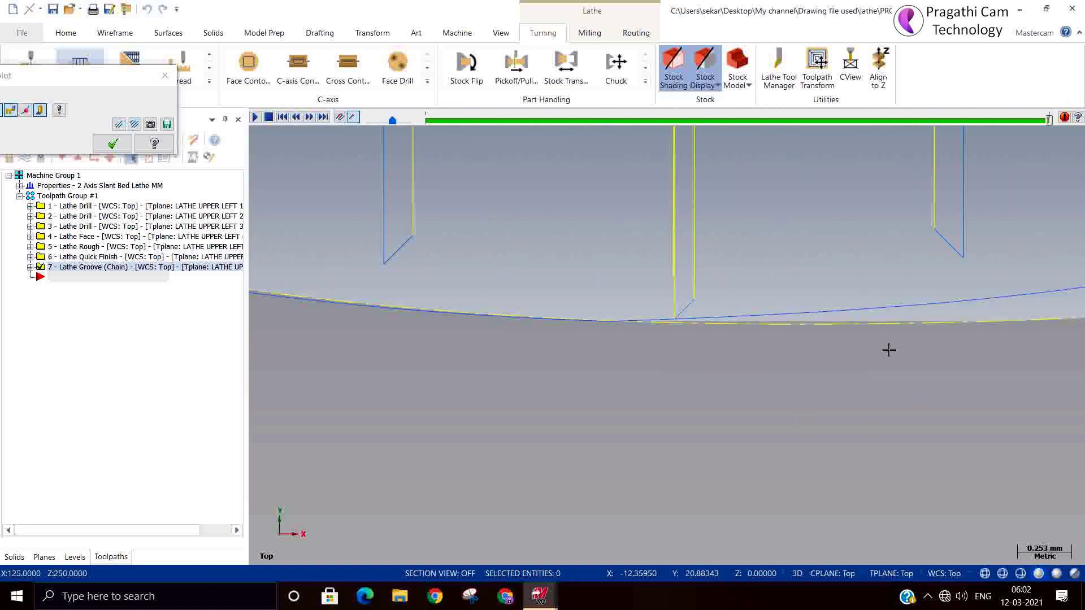
scroll(889, 351, down, 7)
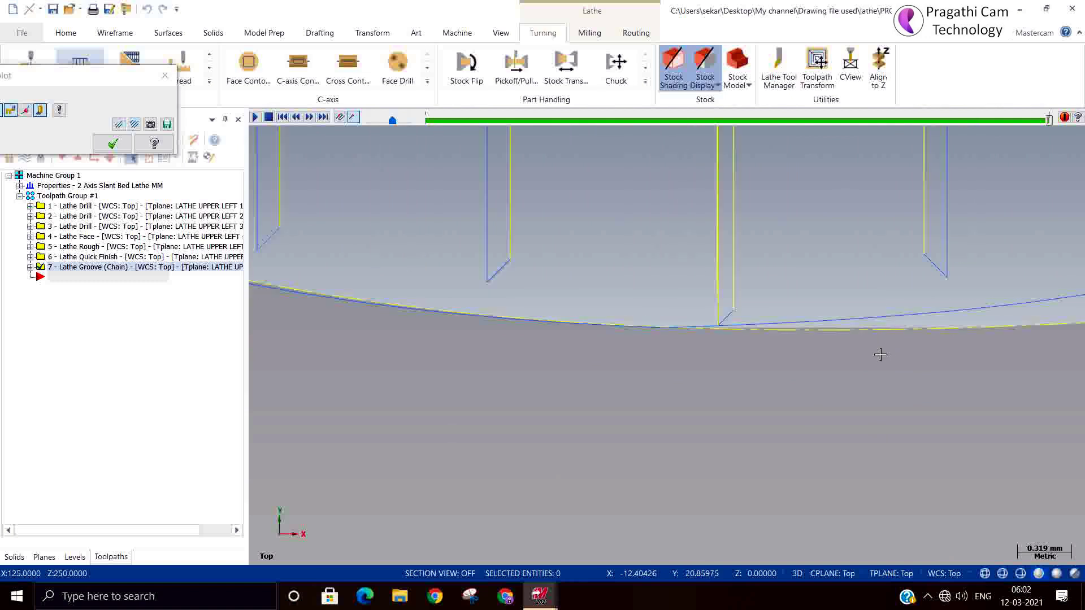
scroll(828, 399, down, 1)
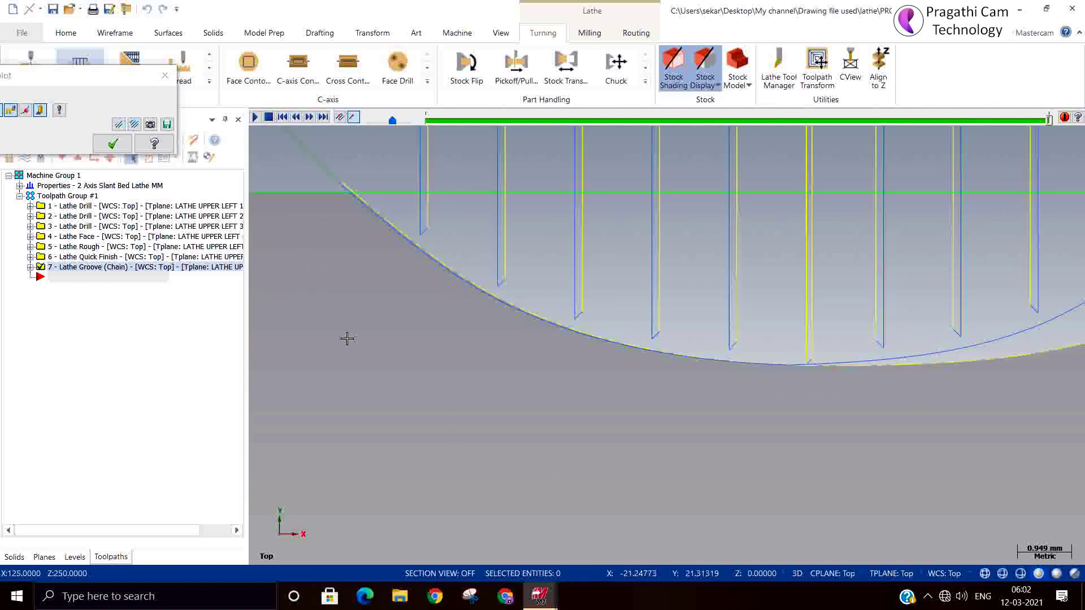
Close Backplot, expand and collapse operation 7, and zoom back out.
click(119, 147)
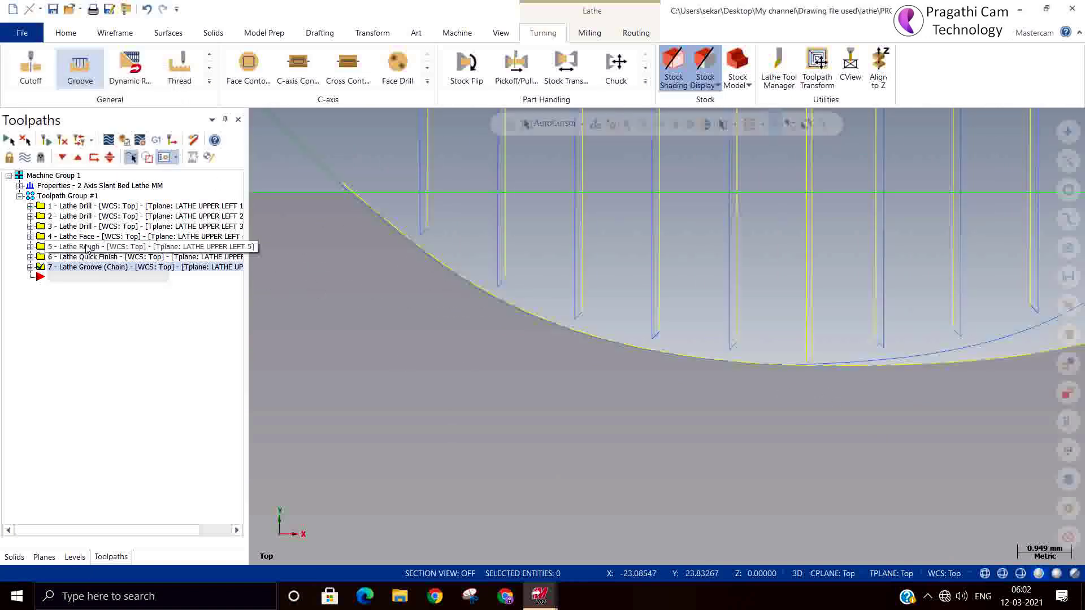
click(31, 267)
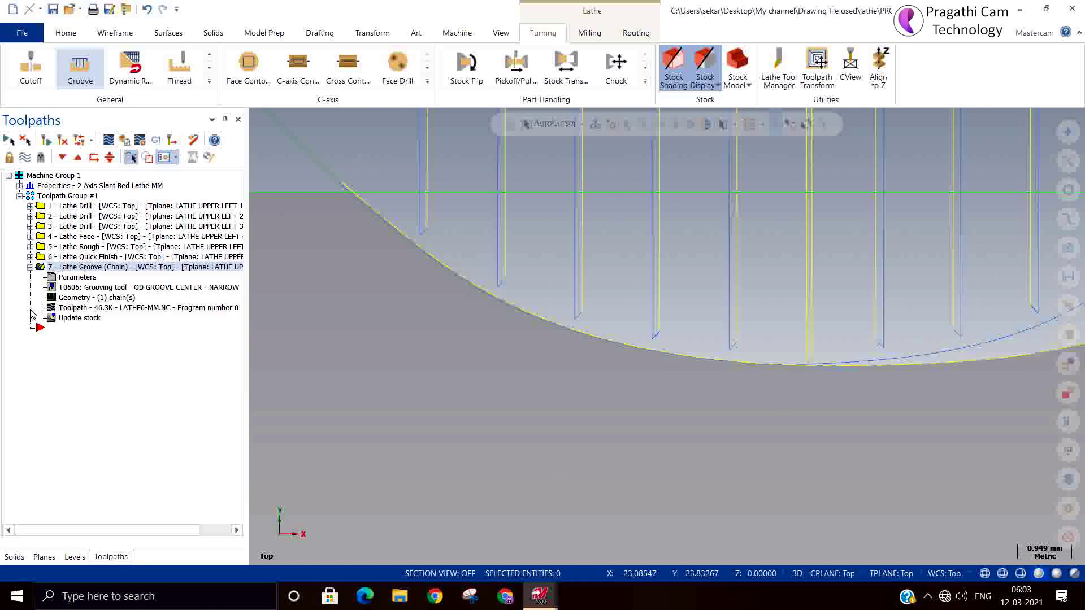
click(30, 268)
scroll(819, 412, down, 3)
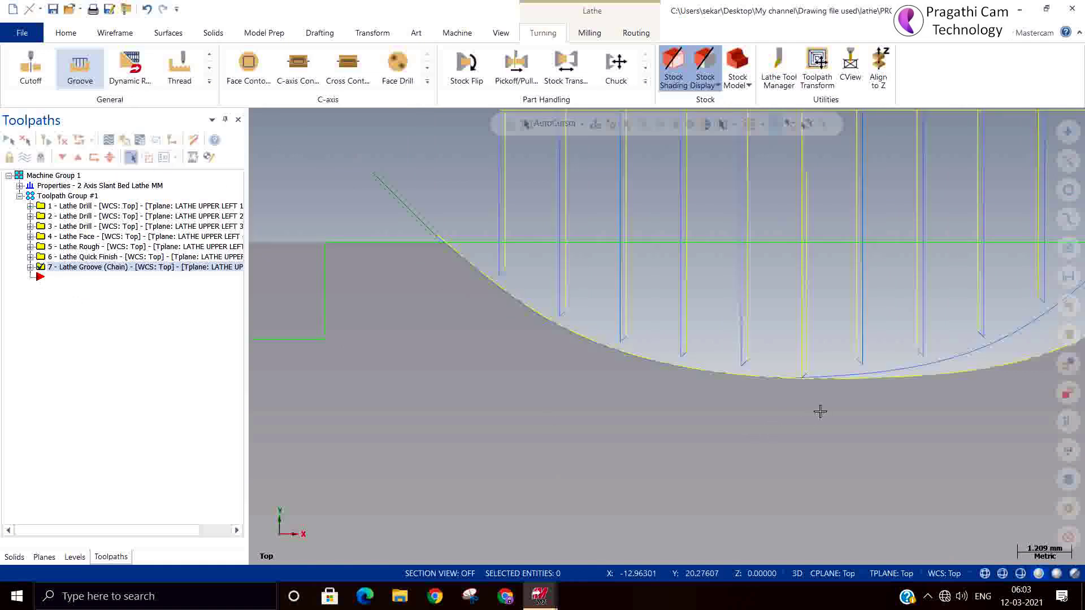
scroll(820, 412, down, 1)
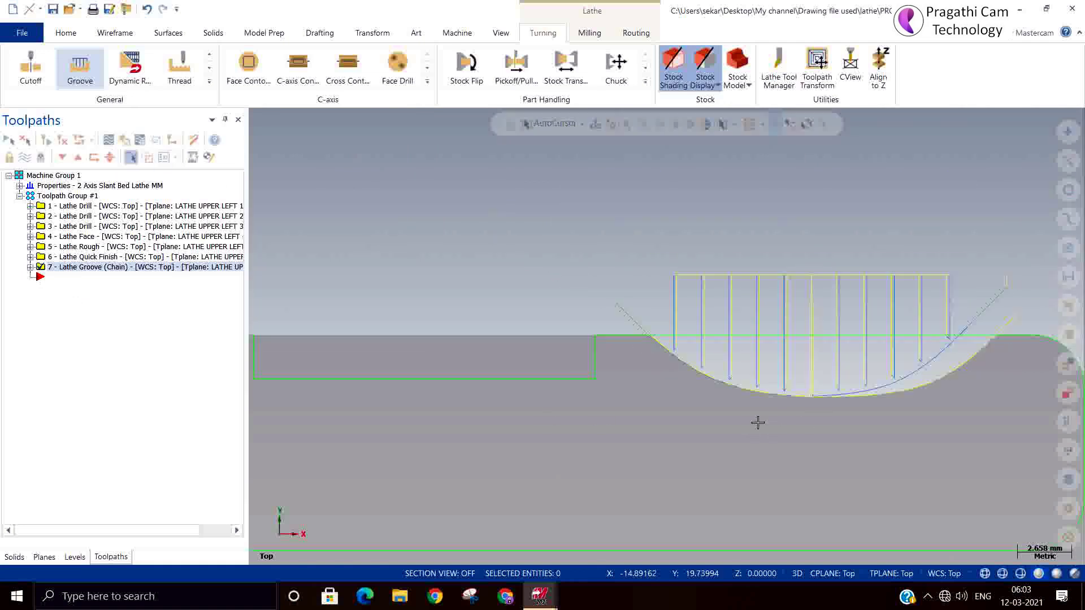
Start a new lathe groove toolpath using the Multiple chains definition method.
right_click(66, 307)
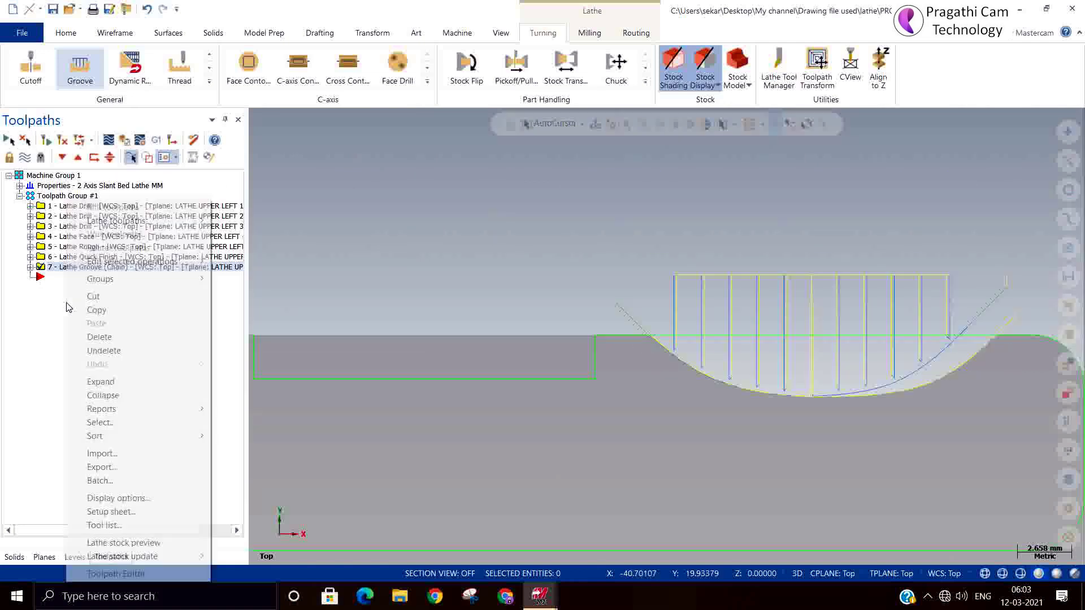
click(47, 343)
click(70, 68)
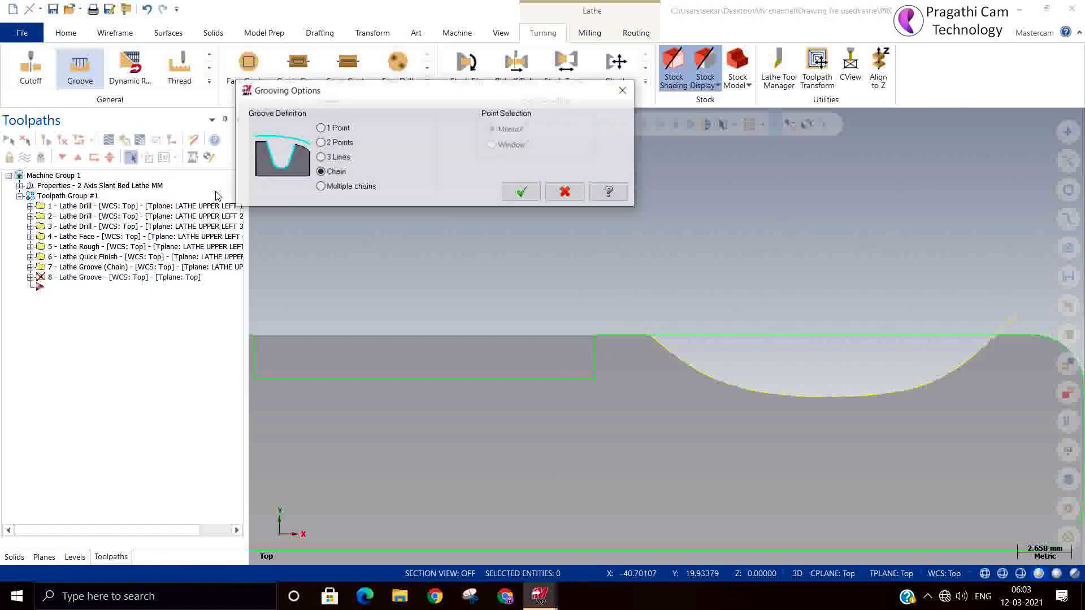
click(323, 187)
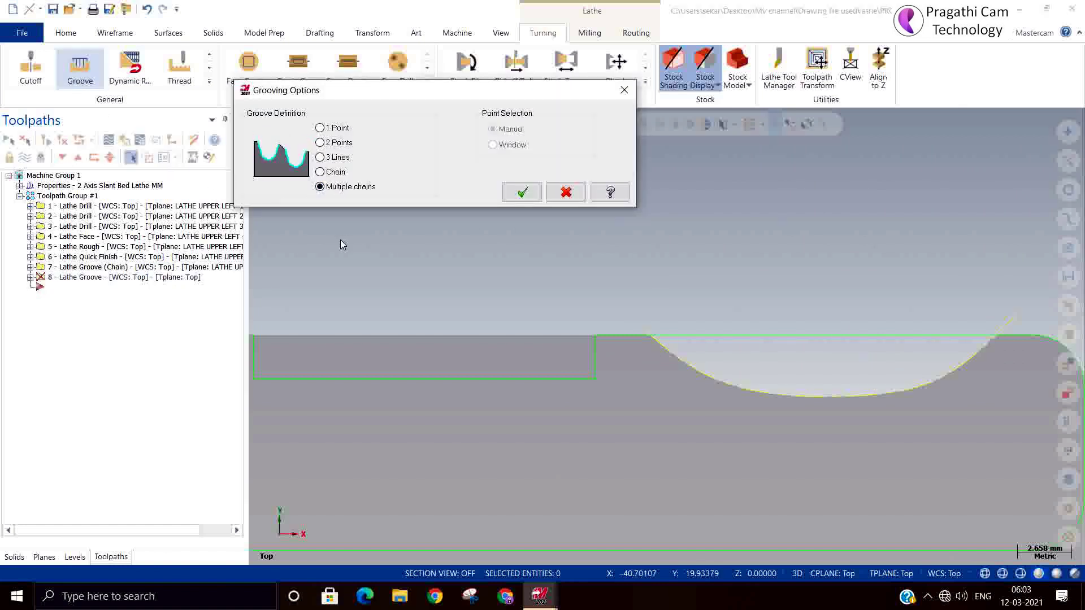
click(522, 193)
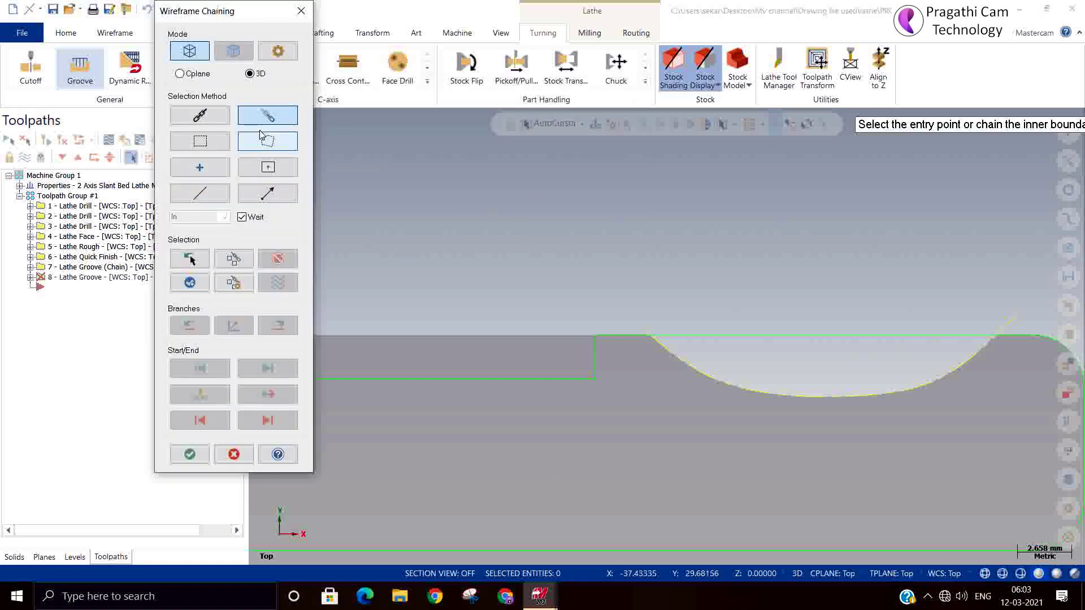
Chain the curved groove arc, then the rectangular groove's right wall, bottom and left wall.
click(1008, 322)
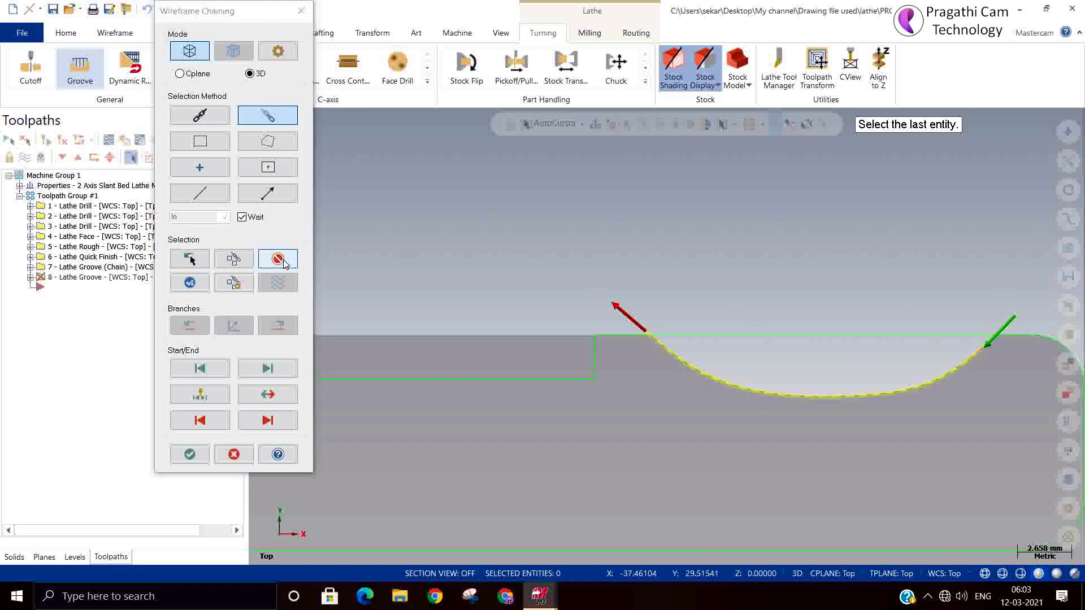
click(190, 282)
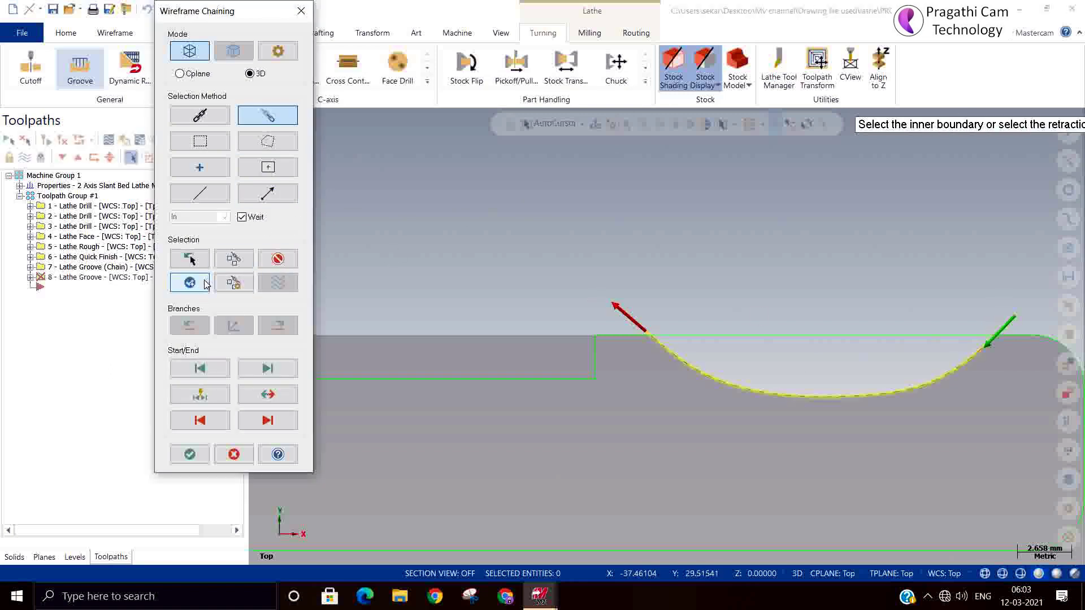
click(590, 345)
scroll(903, 412, down, 3)
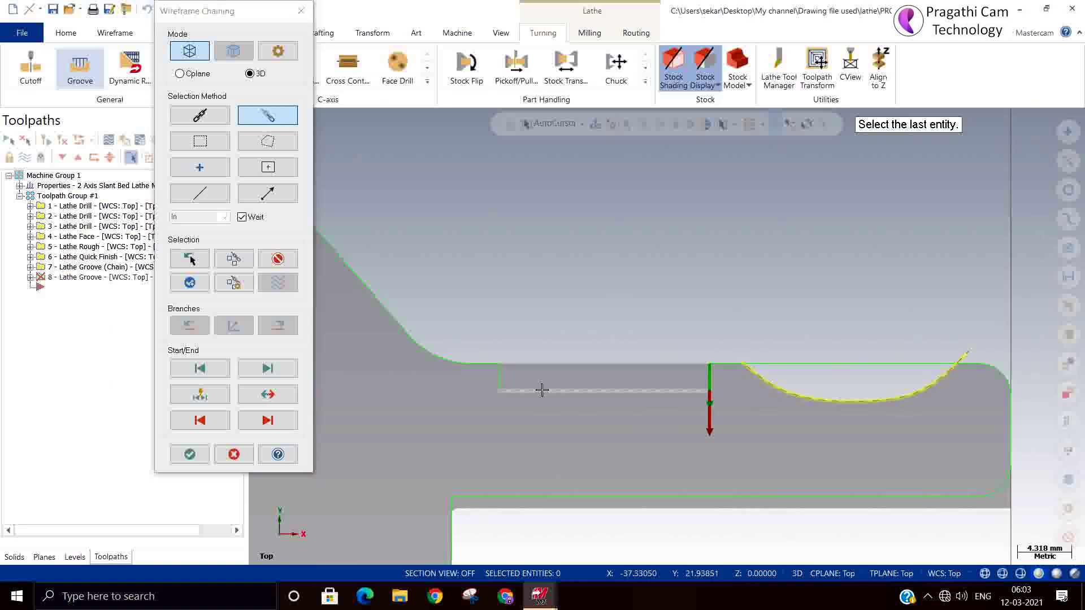
click(541, 390)
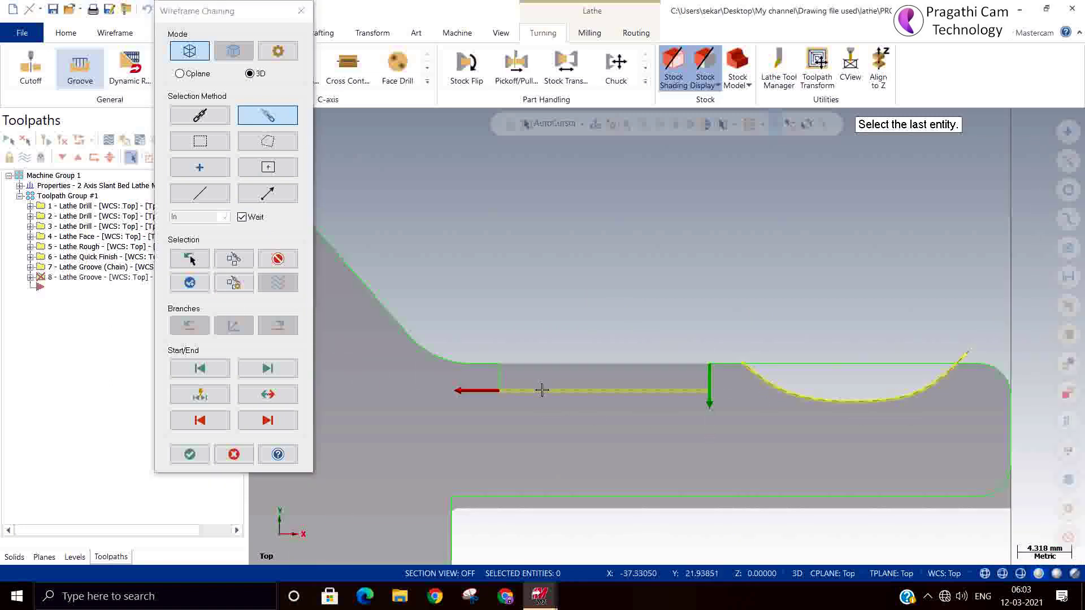
click(499, 374)
click(190, 455)
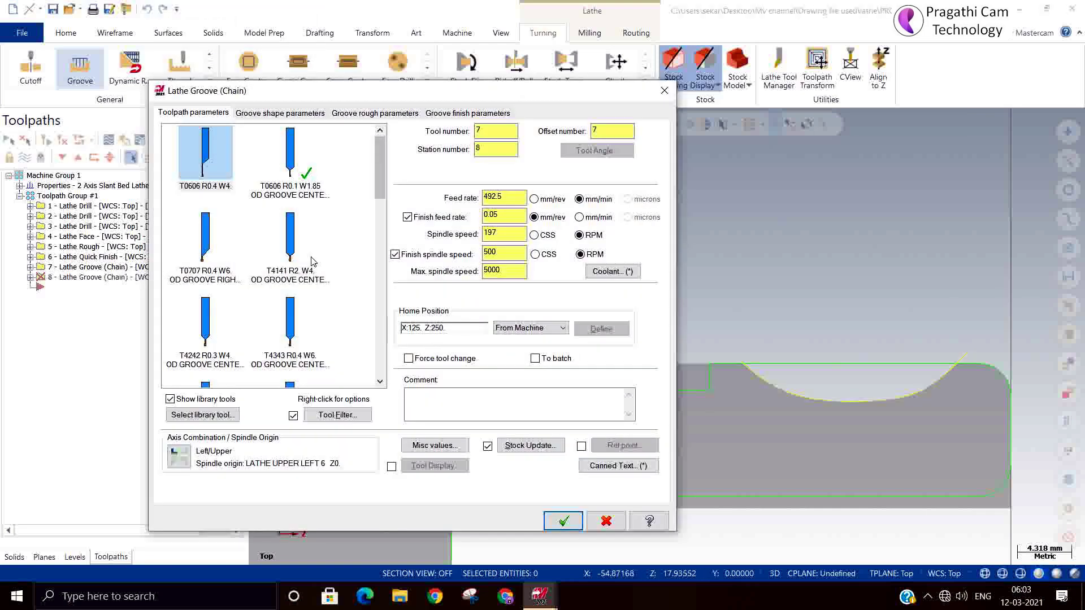
Review the Groove shape parameters and accept them to generate groove operation 8.
click(280, 113)
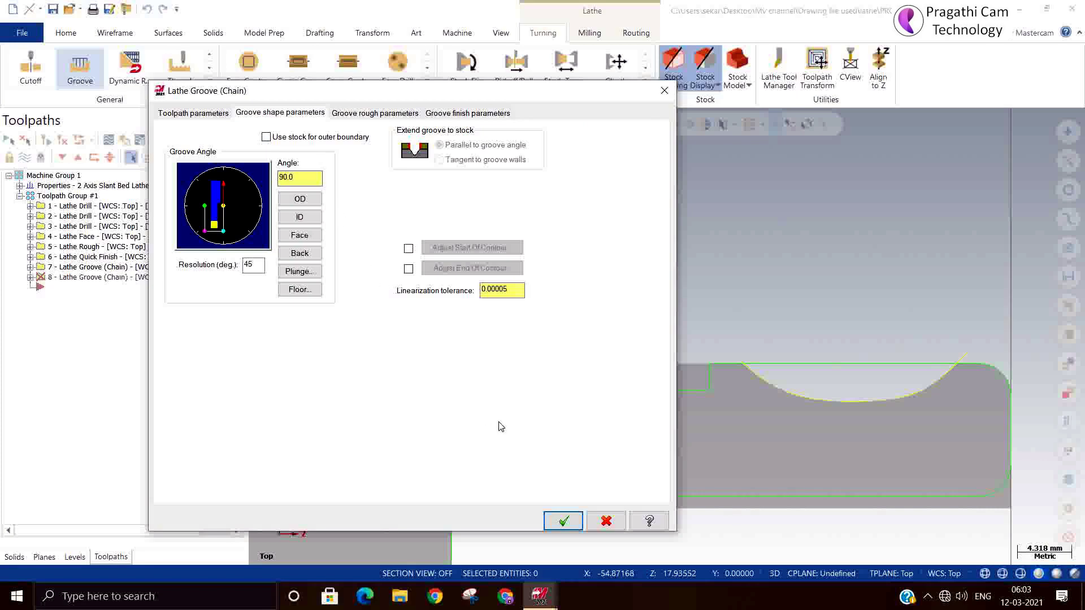
click(565, 521)
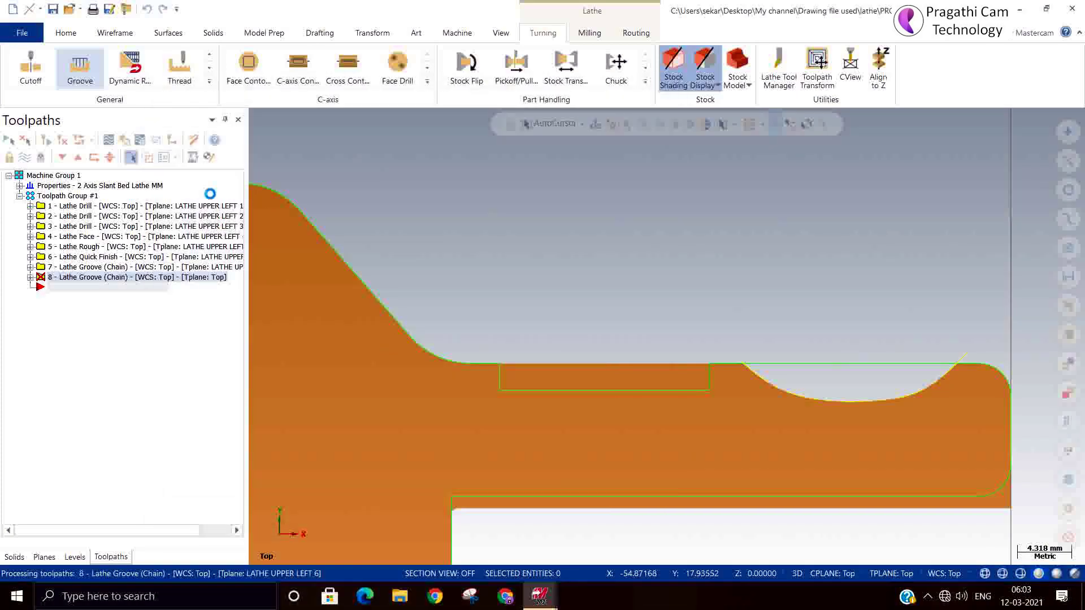